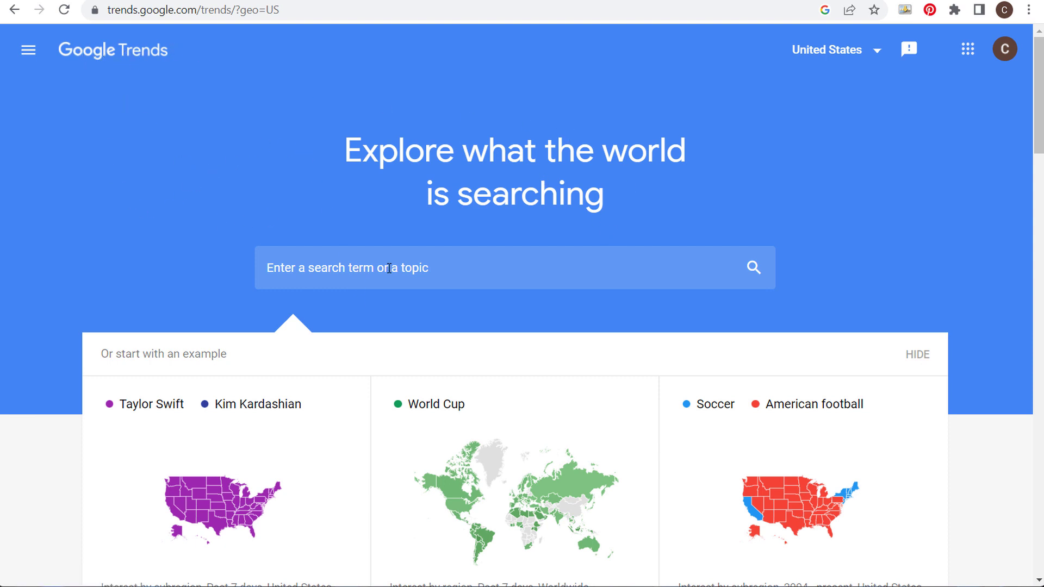
Search Google Trends for the 'beach chair' search term.
{"action": "left_click", "coordinate": [327, 266]}
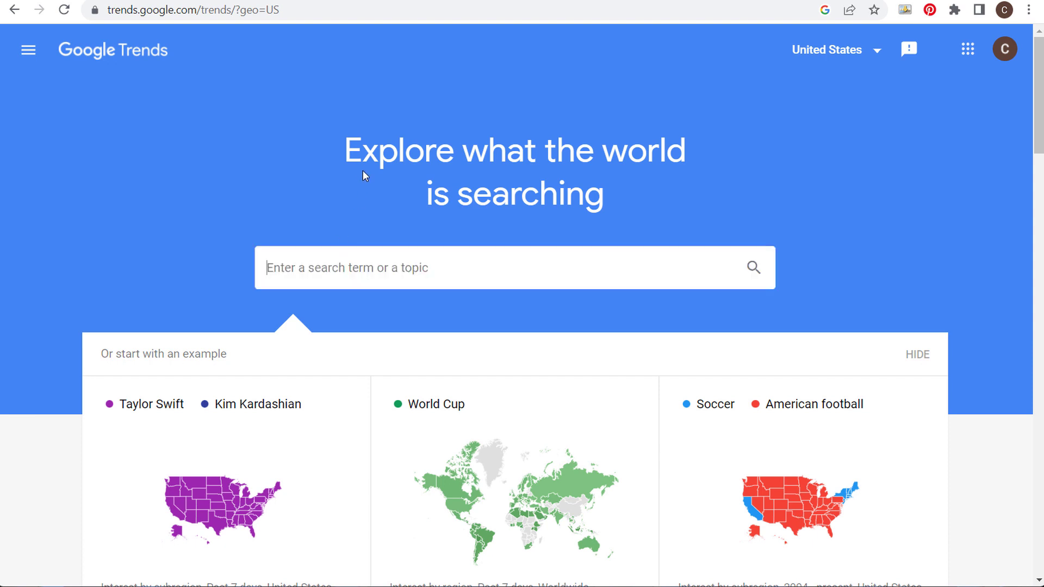
{"action": "type", "text": "beach chair"}
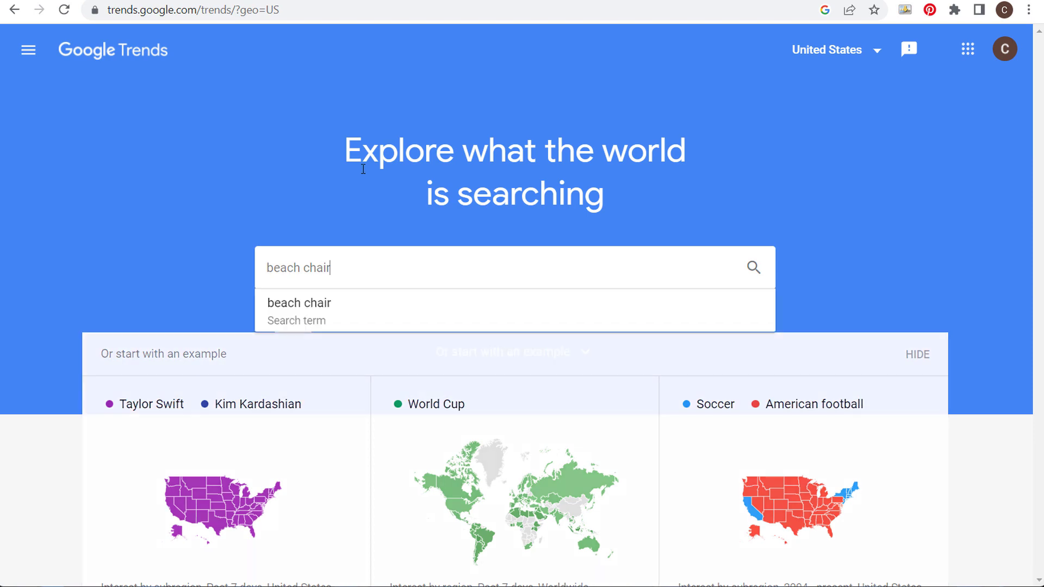
{"action": "left_click", "coordinate": [369, 308]}
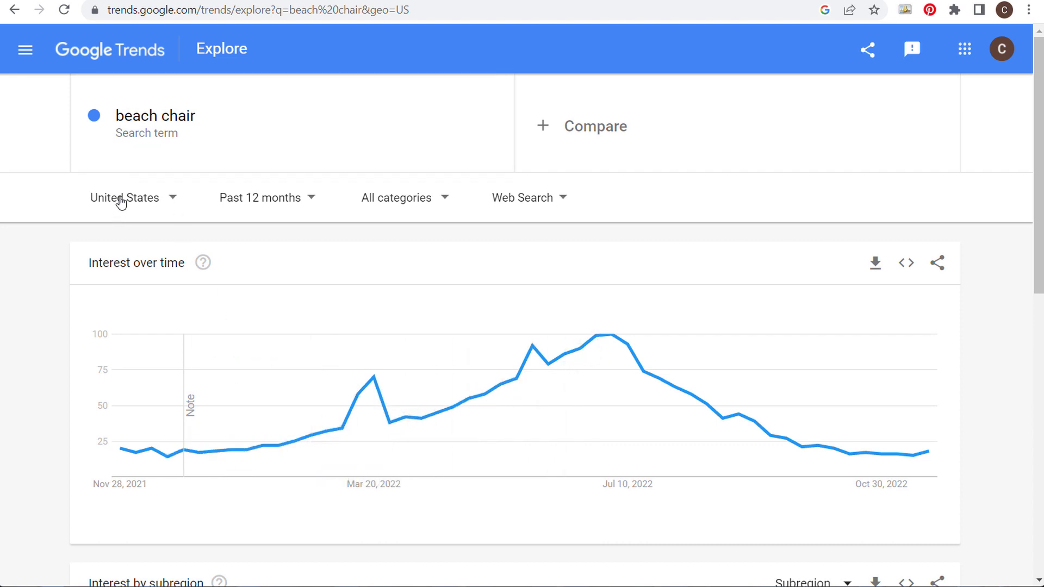
Change the beach chair chart's time range to Past 5 years.
{"action": "left_click", "coordinate": [282, 205]}
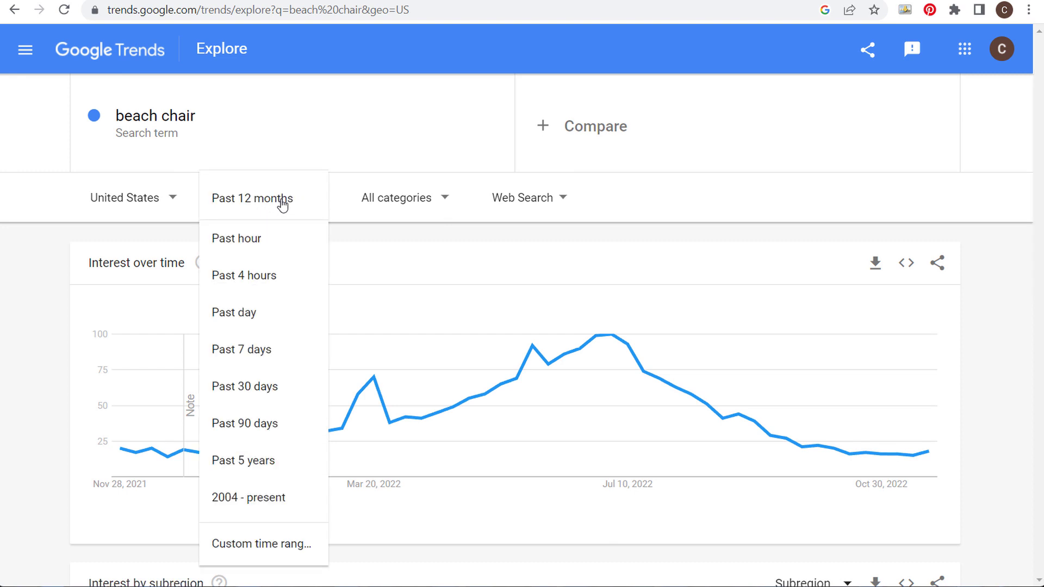
{"action": "left_click", "coordinate": [273, 460]}
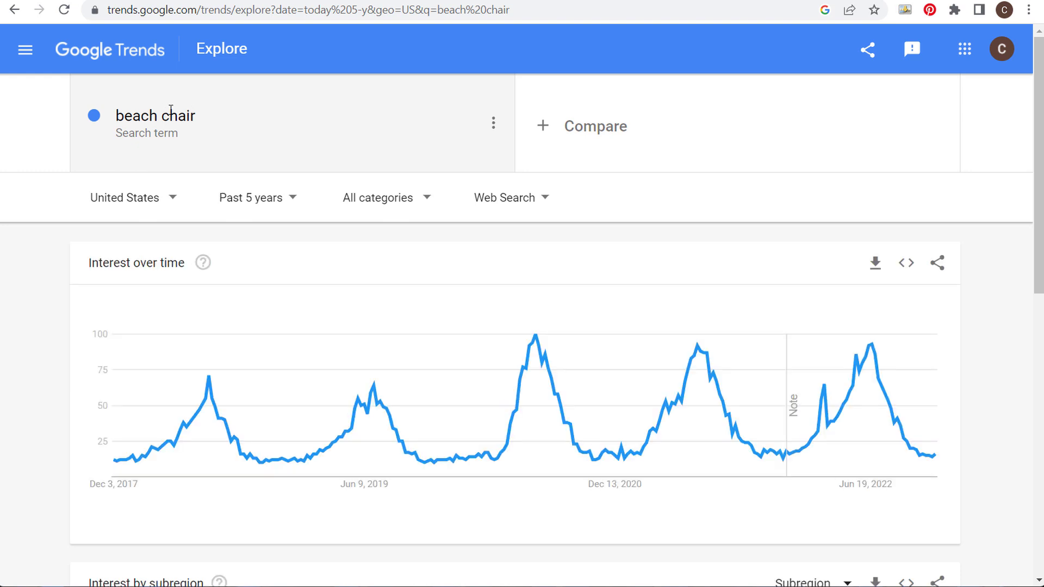
{"action": "mouse_move", "coordinate": [373, 368]}
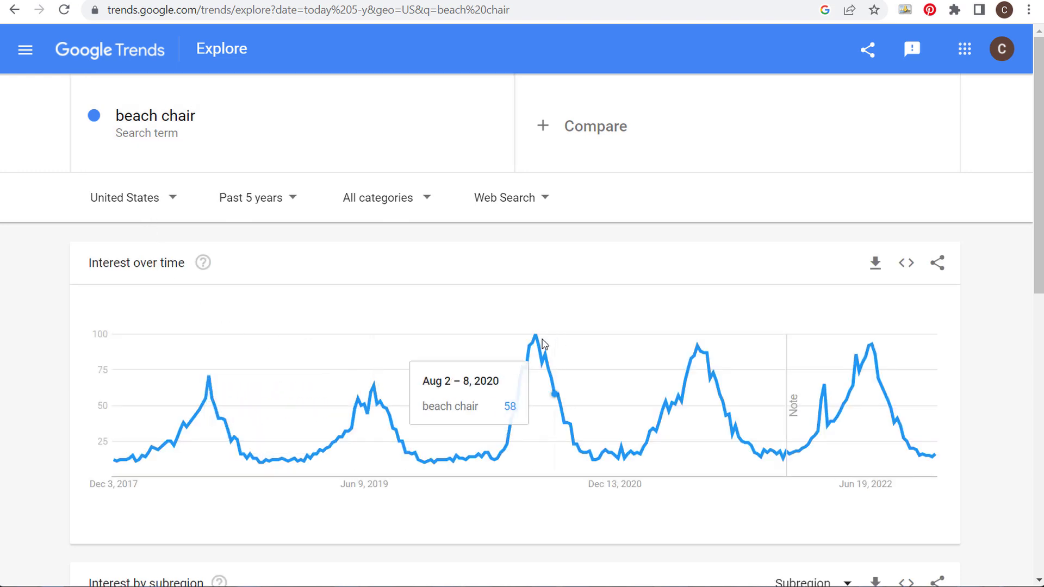
{"action": "mouse_move", "coordinate": [540, 401]}
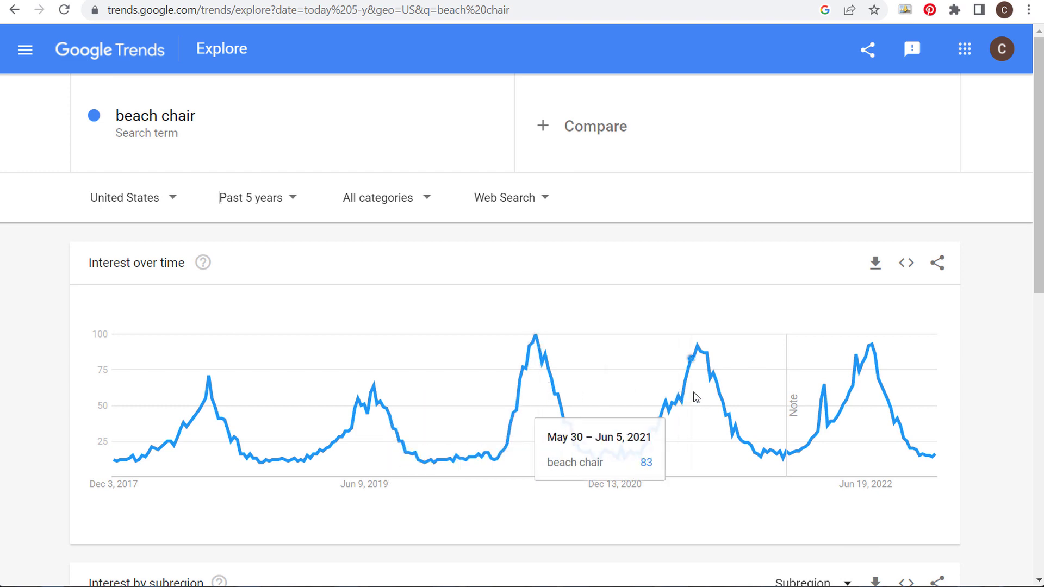
{"action": "mouse_move", "coordinate": [701, 399]}
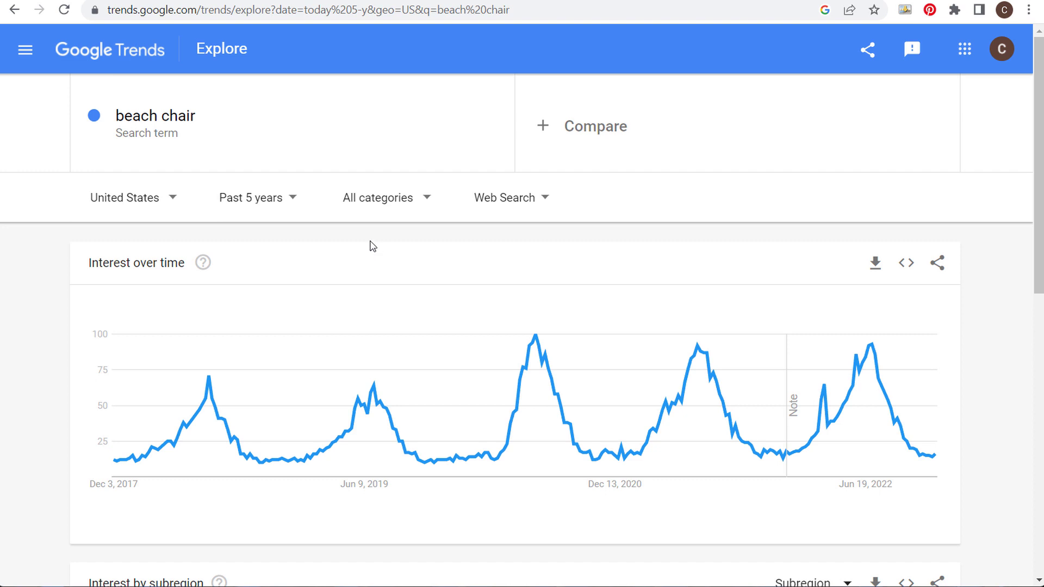
{"action": "mouse_move", "coordinate": [595, 467]}
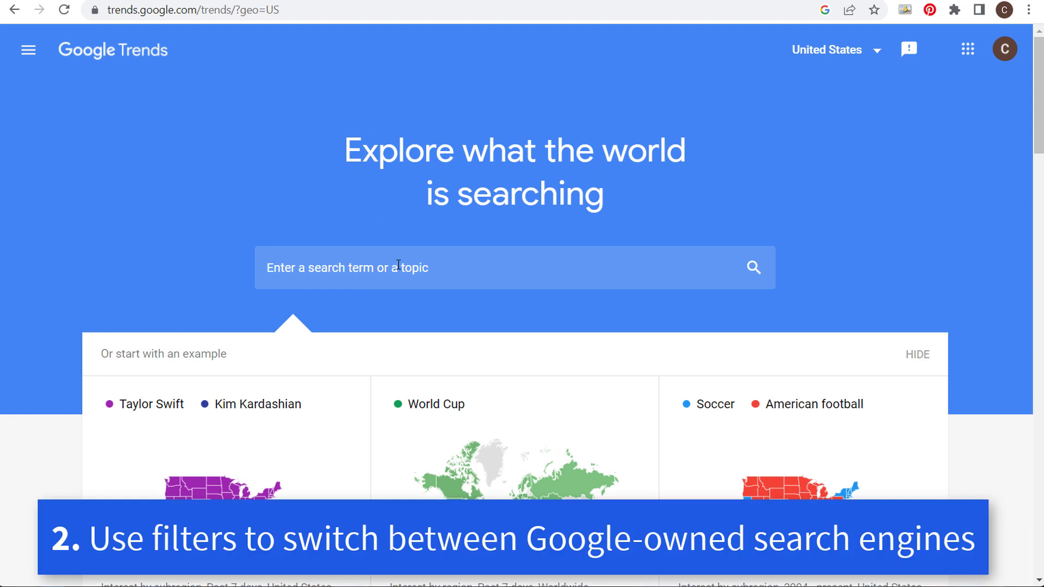
Explore the Shopify topic from the 'Sh' suggestions, keeping Web Search as the search type.
{"action": "left_click", "coordinate": [449, 268]}
{"action": "type", "text": "Shopify"}
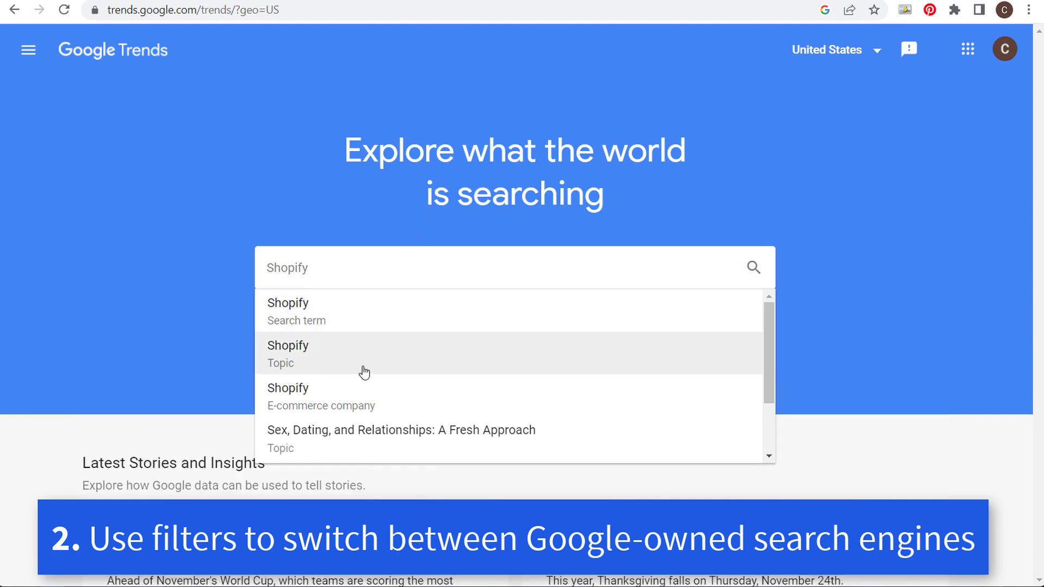
{"action": "left_click", "coordinate": [383, 362]}
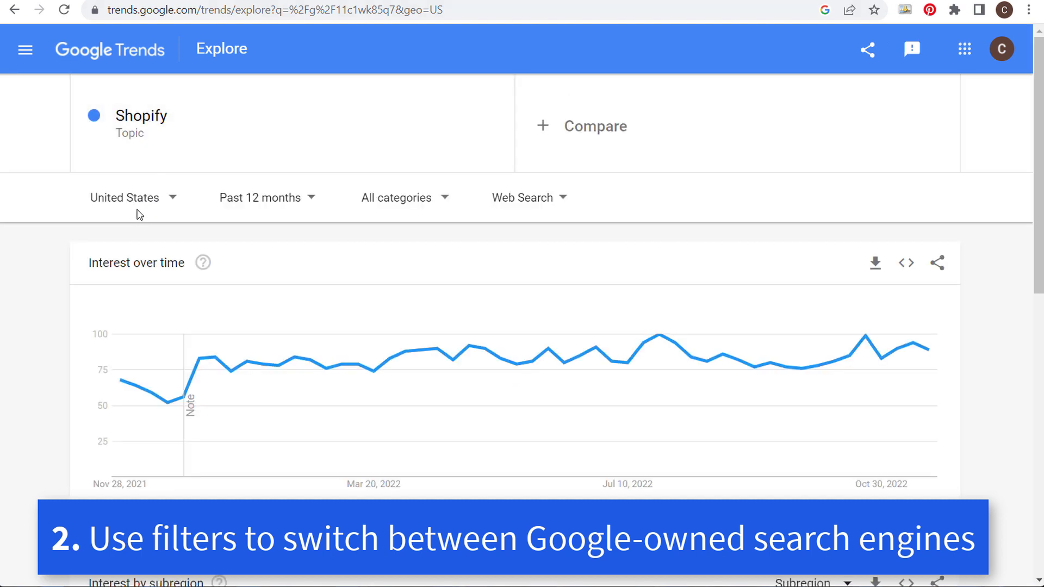
{"action": "left_click", "coordinate": [530, 203]}
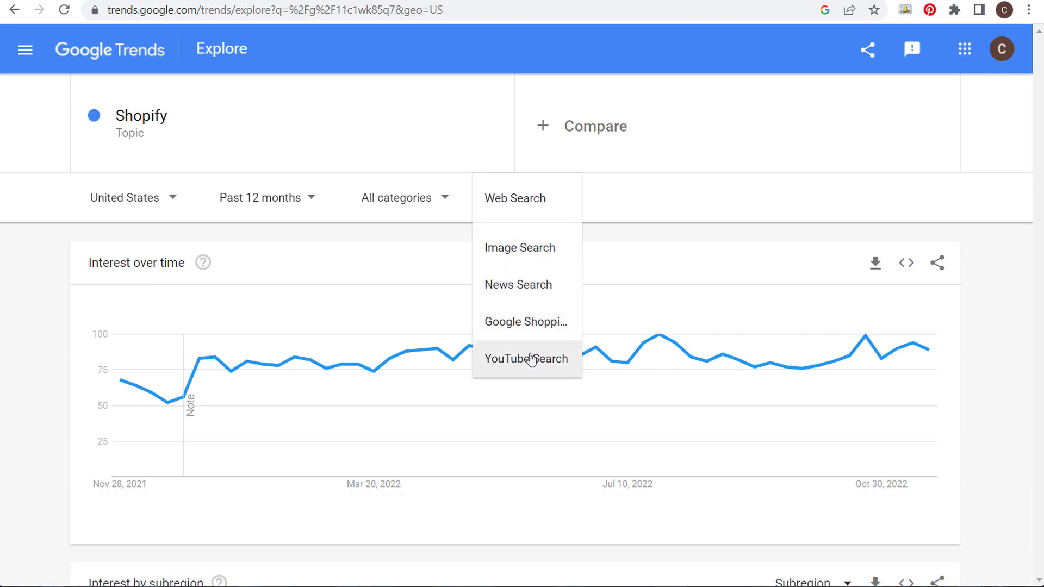
{"action": "left_click", "coordinate": [610, 245]}
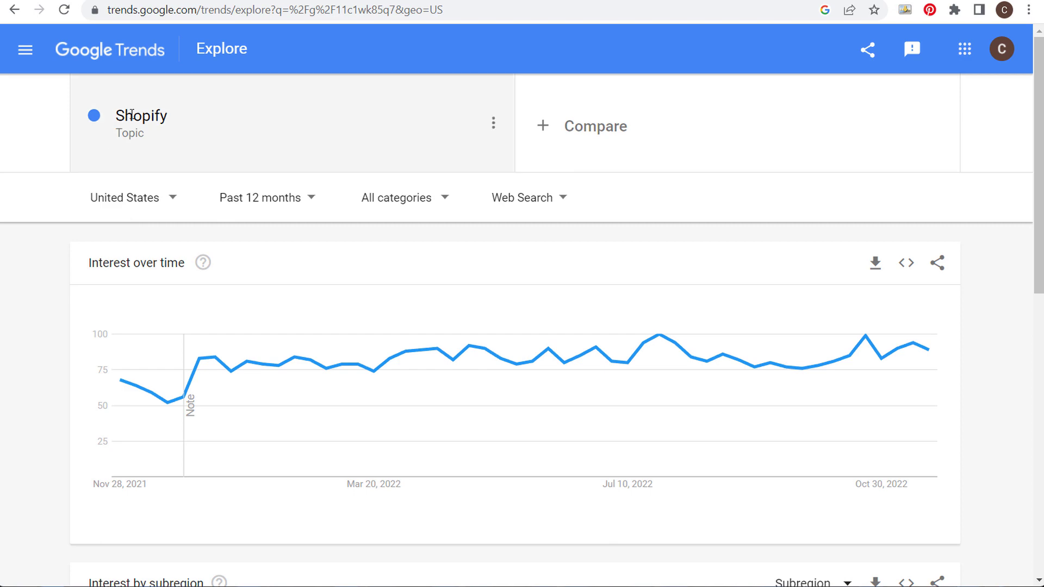
Page through Shopify's rising related queries up to results 11–15.
{"action": "scroll", "coordinate": [61, 247], "scroll_direction": "down", "scroll_amount": 10}
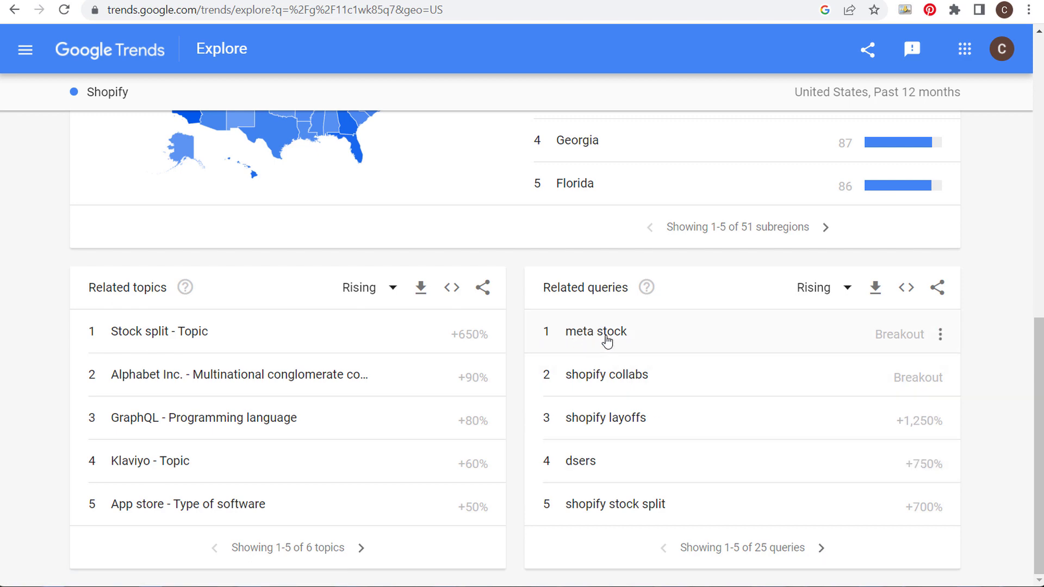
{"action": "left_click", "coordinate": [821, 548]}
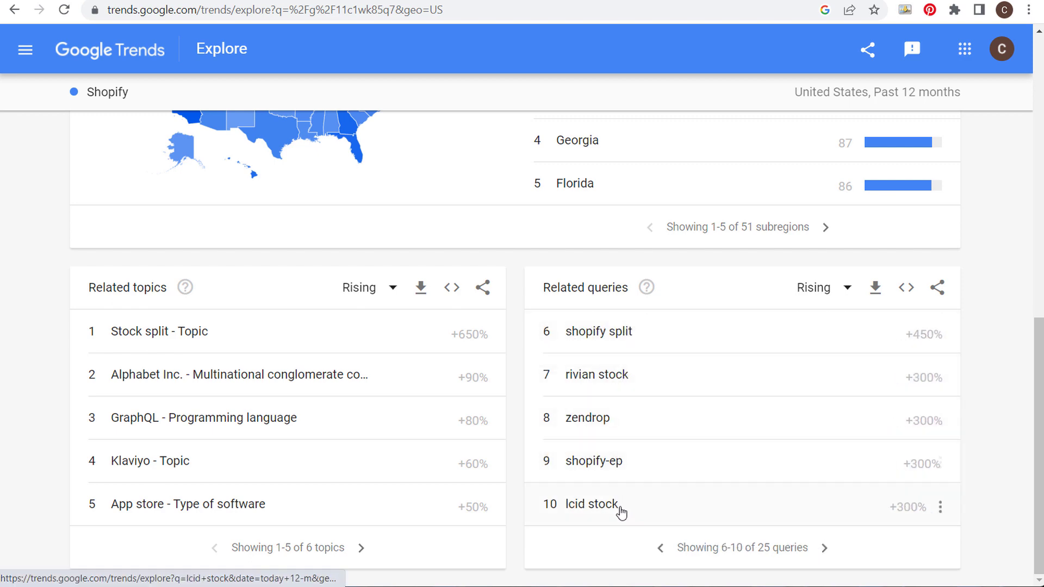
{"action": "left_click", "coordinate": [825, 548]}
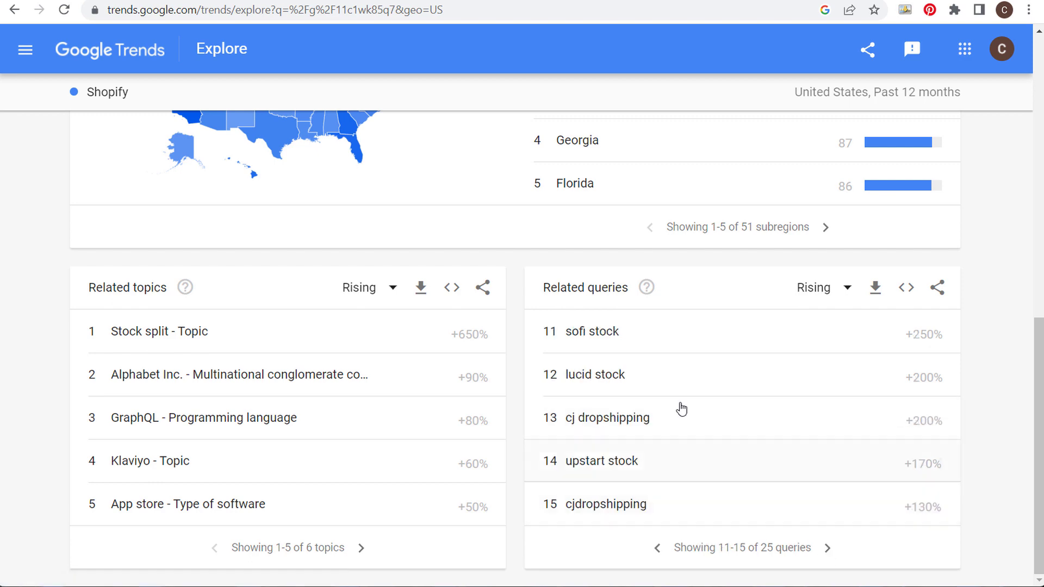
Rank related queries by Top and page through results 6 to 15.
{"action": "left_click", "coordinate": [813, 288]}
{"action": "left_click", "coordinate": [808, 335]}
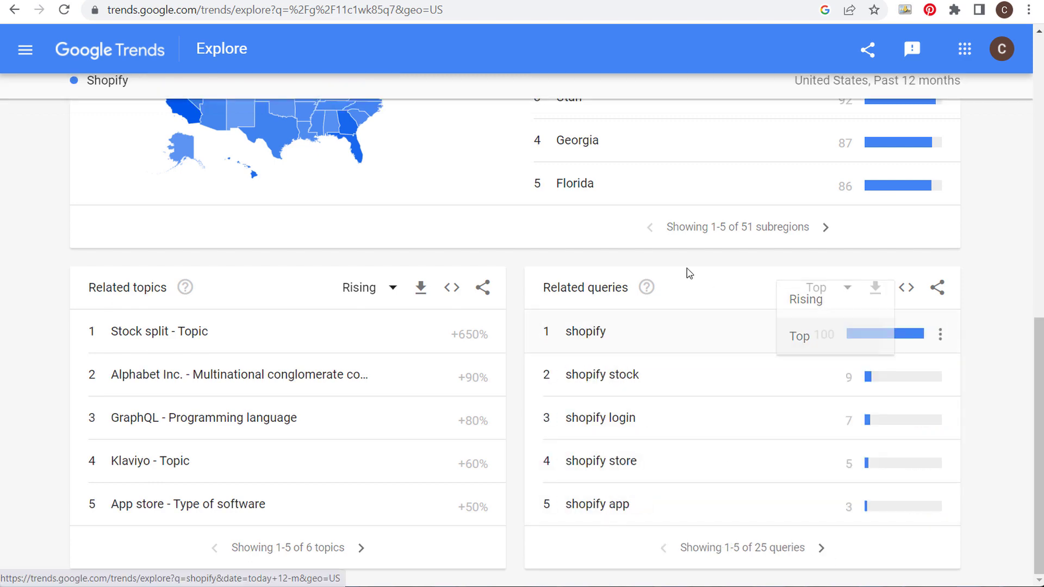
{"action": "scroll", "coordinate": [469, 245], "scroll_direction": "up", "scroll_amount": 8}
{"action": "scroll", "coordinate": [469, 245], "scroll_direction": "down", "scroll_amount": 8}
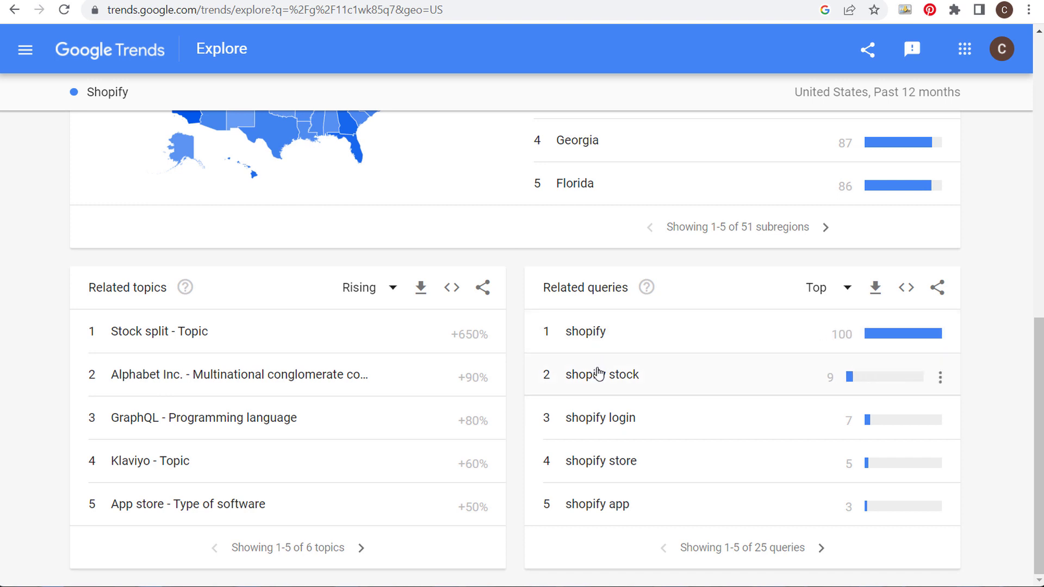
{"action": "left_click", "coordinate": [822, 548]}
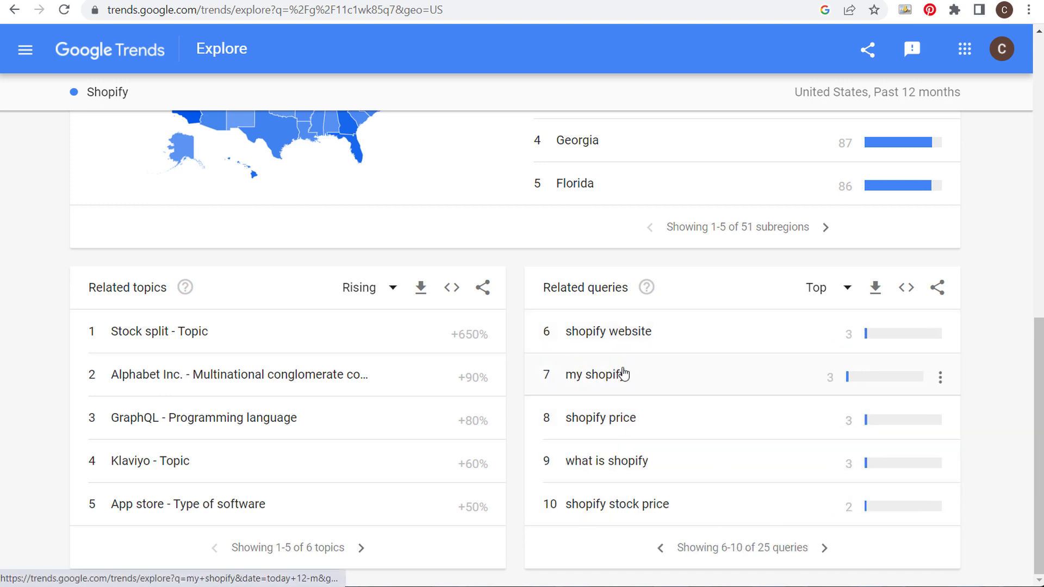
{"action": "left_click", "coordinate": [826, 548]}
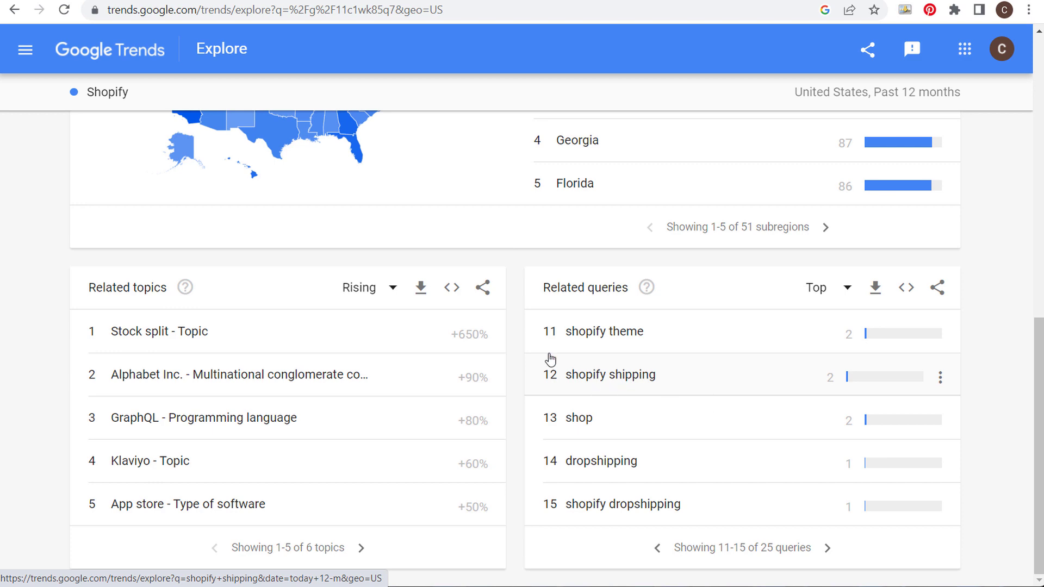
{"action": "scroll", "coordinate": [457, 224], "scroll_direction": "up", "scroll_amount": 12}
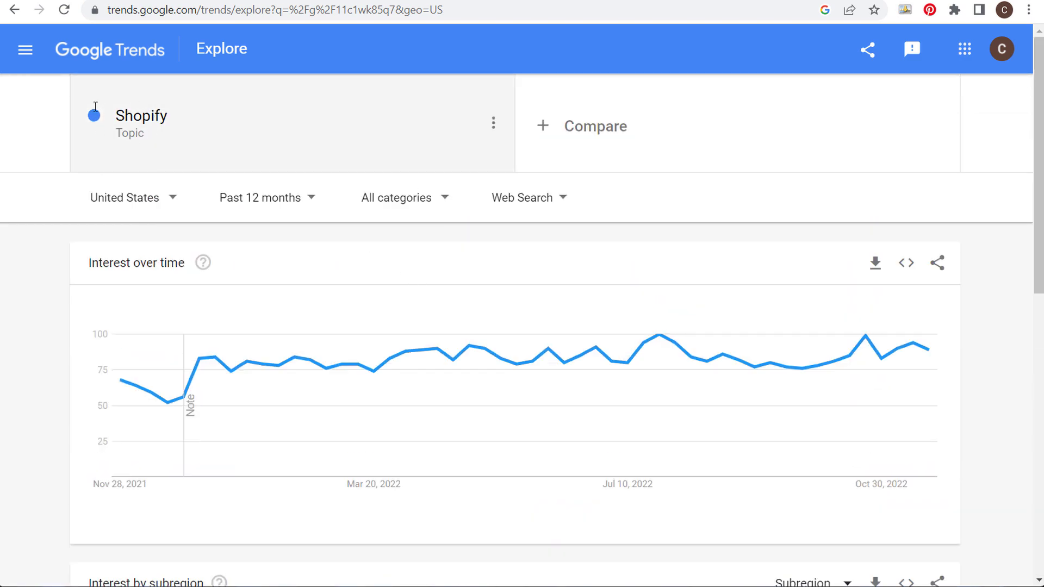
Restrict Shopify data to YouTube Search and view rising related queries 6 to 10.
{"action": "left_click", "coordinate": [521, 199]}
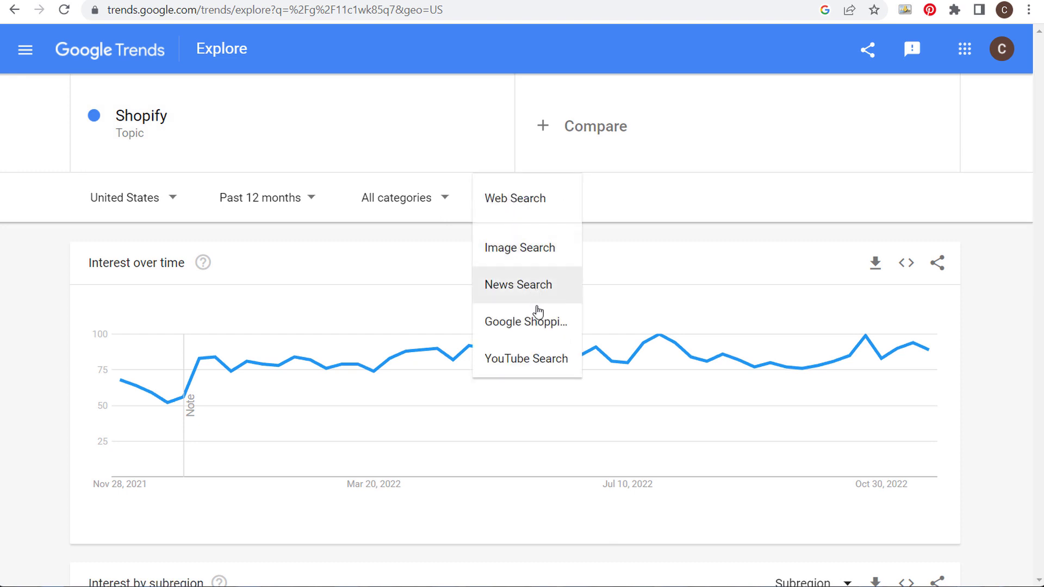
{"action": "left_click", "coordinate": [539, 359]}
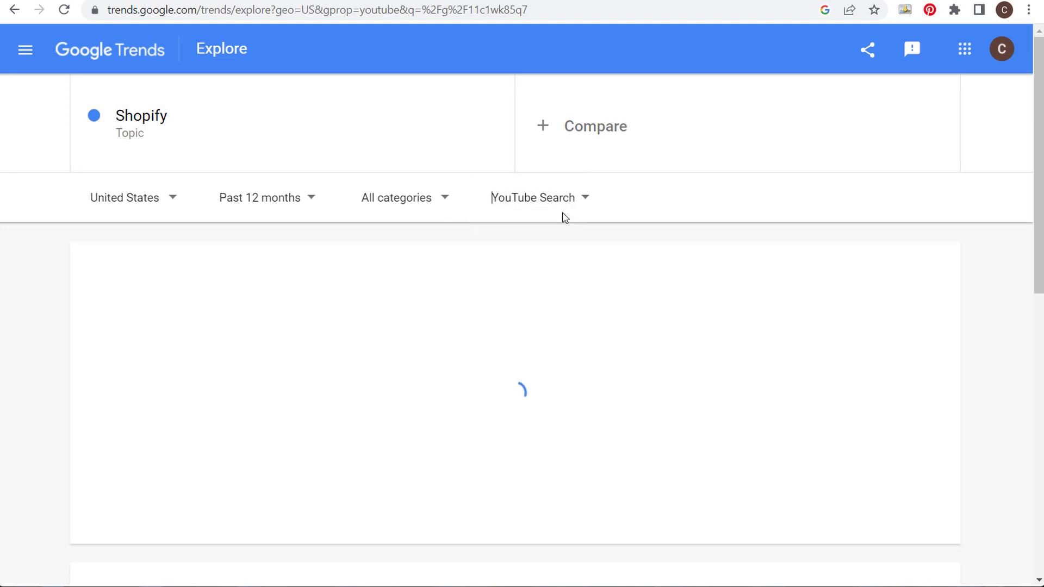
{"action": "scroll", "coordinate": [95, 275], "scroll_direction": "down", "scroll_amount": 7}
{"action": "scroll", "coordinate": [95, 274], "scroll_direction": "down", "scroll_amount": 4}
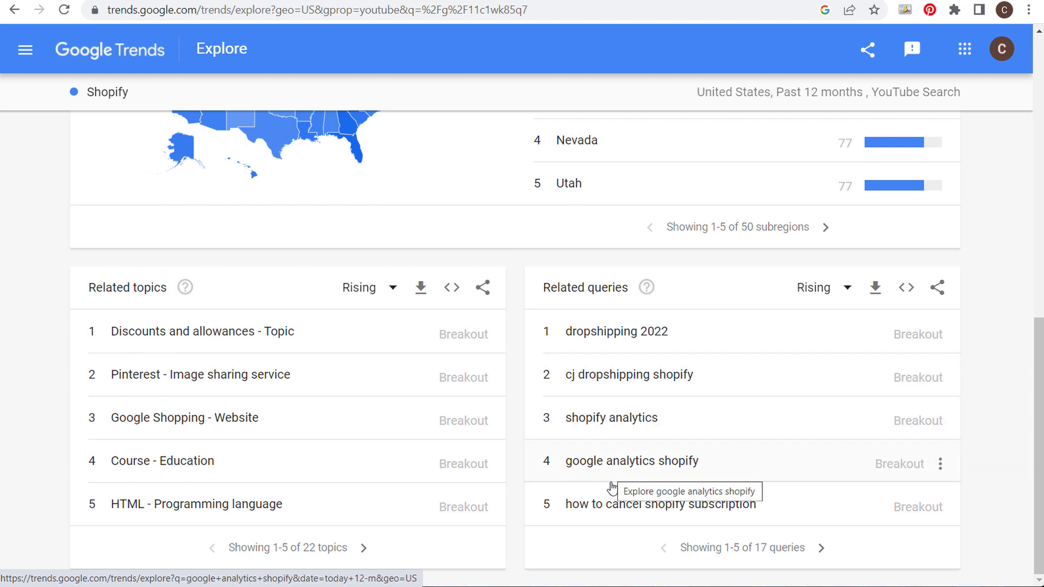
{"action": "left_click", "coordinate": [821, 548]}
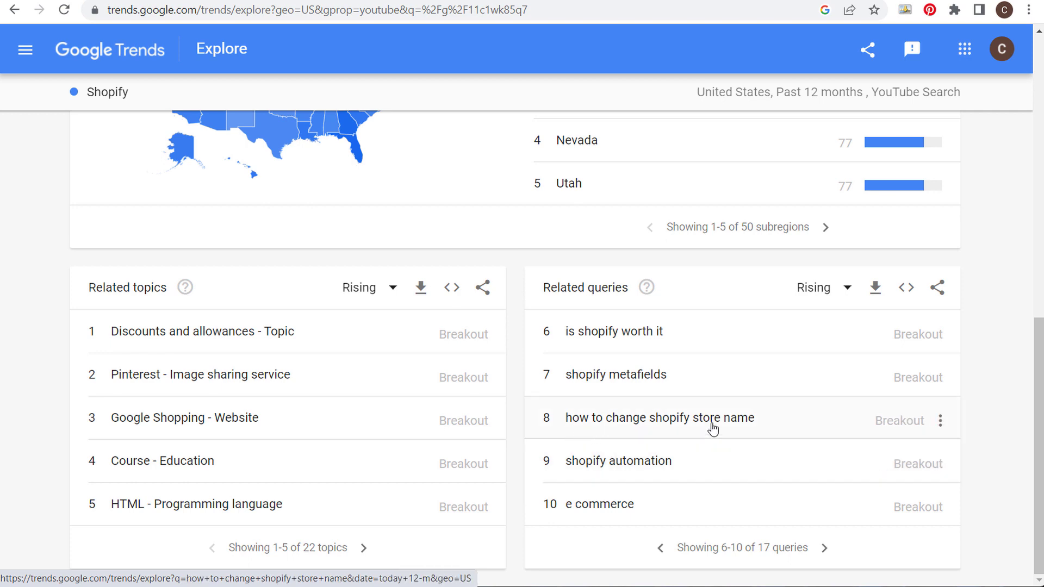
{"action": "scroll", "coordinate": [662, 332], "scroll_direction": "up", "scroll_amount": 5}
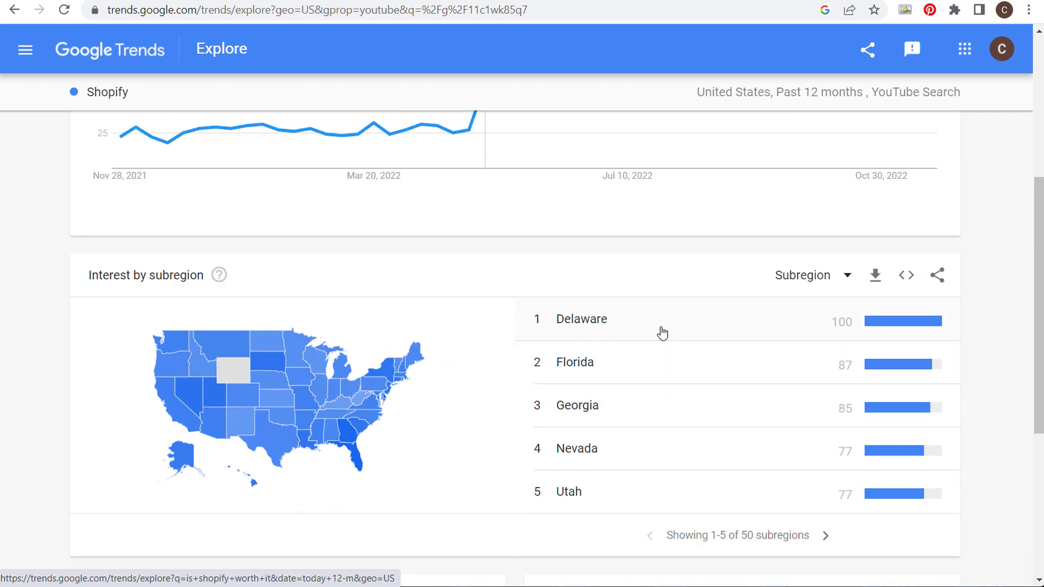
{"action": "scroll", "coordinate": [663, 333], "scroll_direction": "up", "scroll_amount": 5}
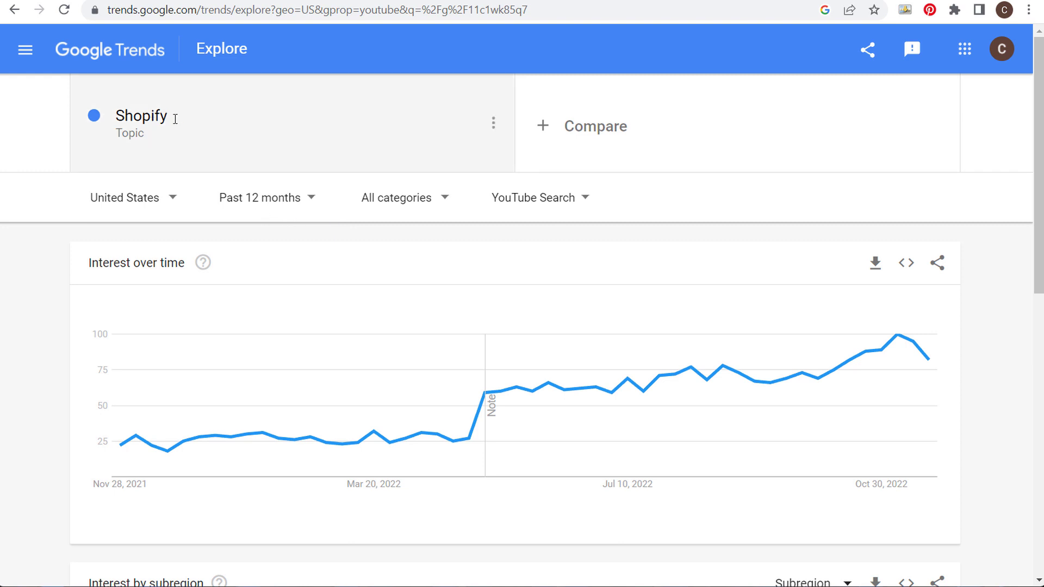
Switch to Image Search and view the next page of Shopify's top related queries.
{"action": "left_click", "coordinate": [565, 197]}
{"action": "left_click", "coordinate": [533, 289]}
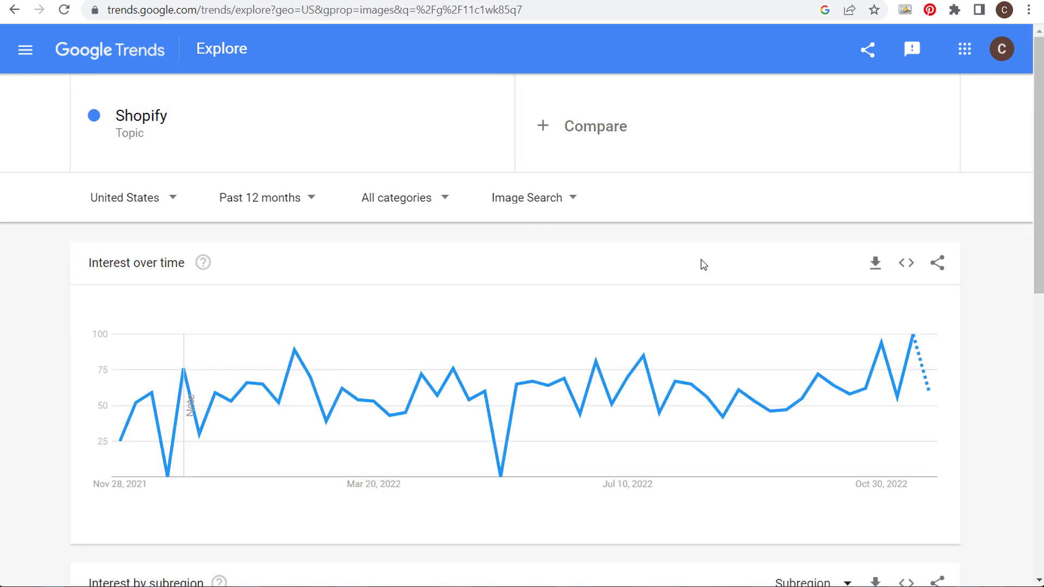
{"action": "scroll", "coordinate": [699, 263], "scroll_direction": "down", "scroll_amount": 10}
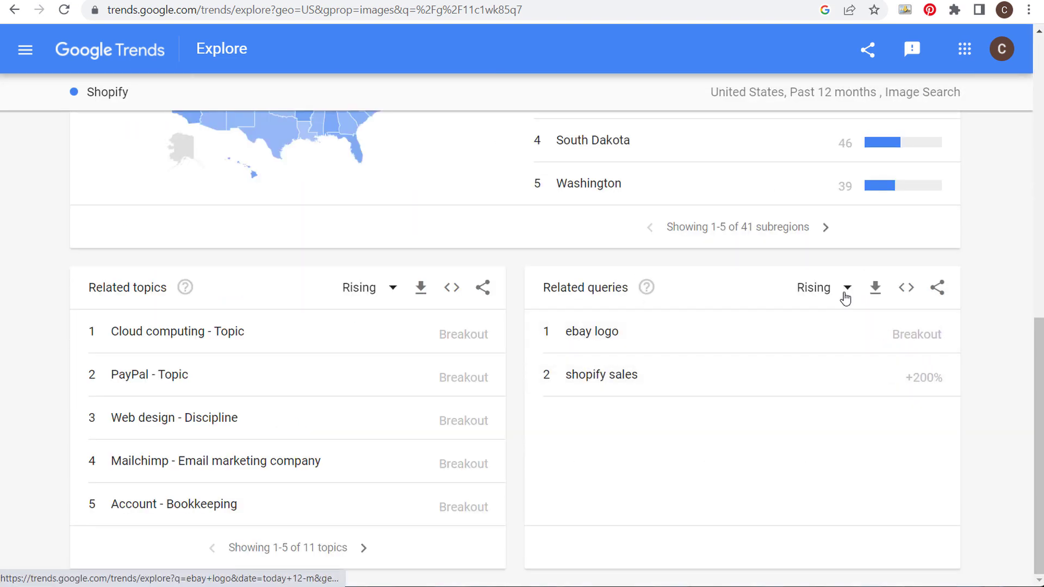
{"action": "left_click", "coordinate": [845, 291]}
{"action": "left_click", "coordinate": [843, 348]}
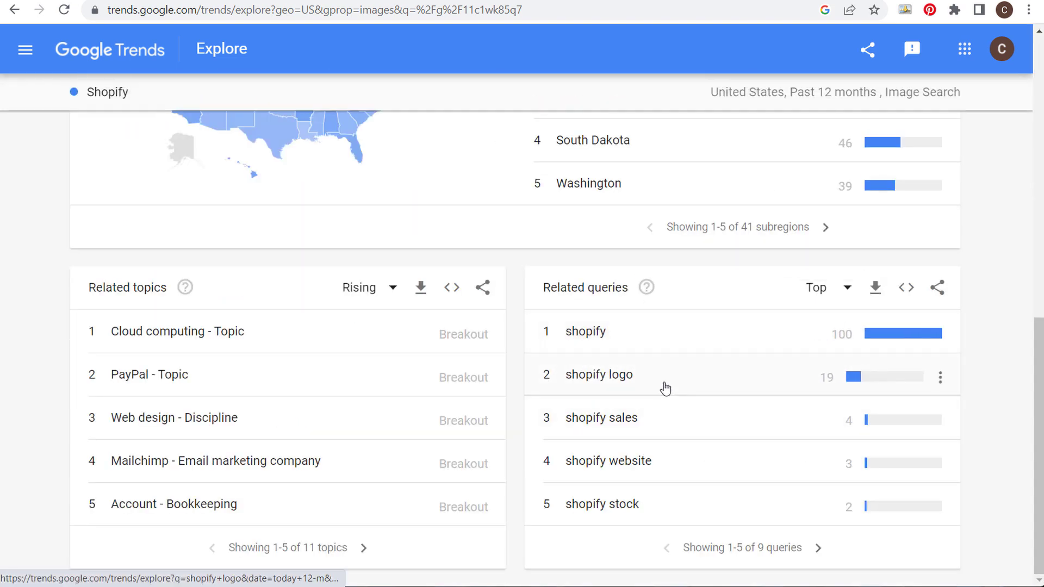
{"action": "left_click", "coordinate": [818, 548]}
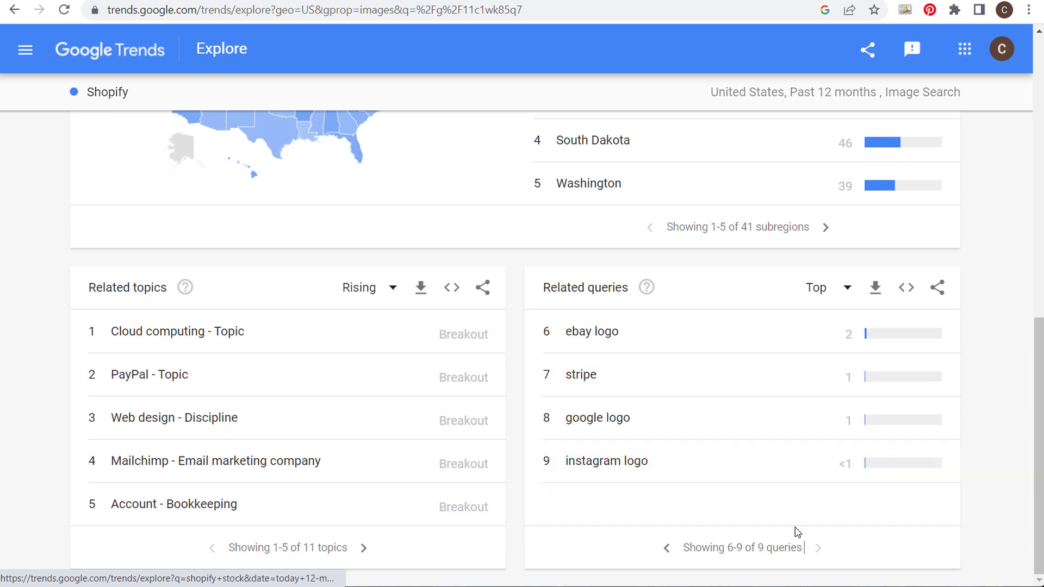
{"action": "scroll", "coordinate": [571, 410], "scroll_direction": "up", "scroll_amount": 10}
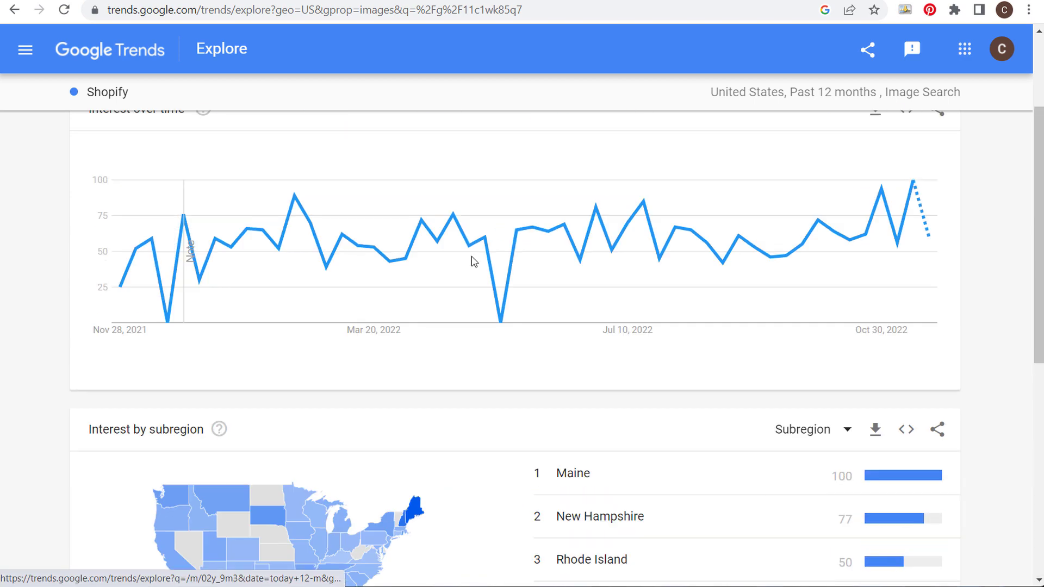
Reopen the search-type list several times without changing the selection.
{"action": "left_click", "coordinate": [567, 203]}
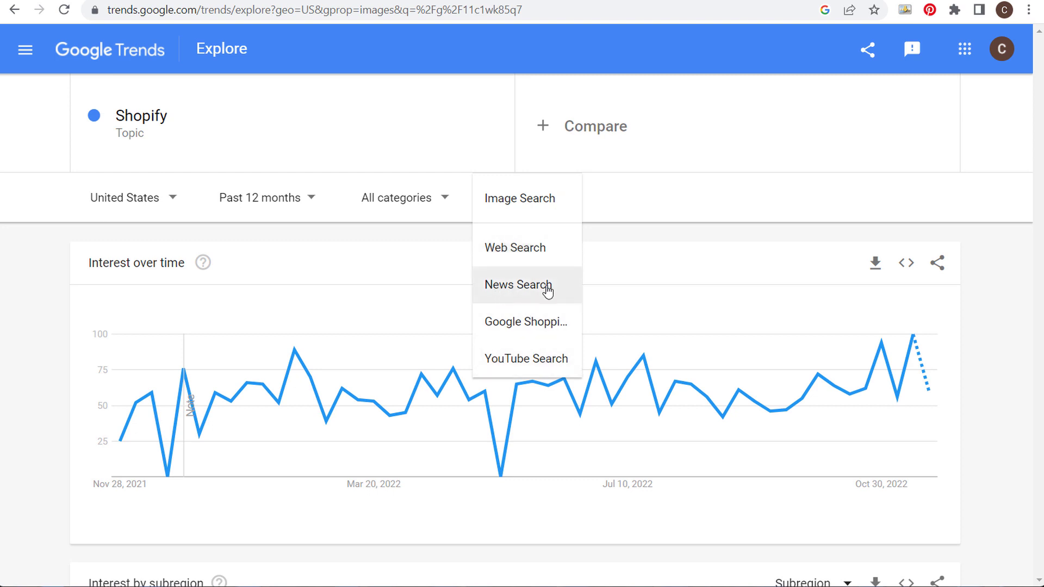
{"action": "left_click", "coordinate": [635, 235]}
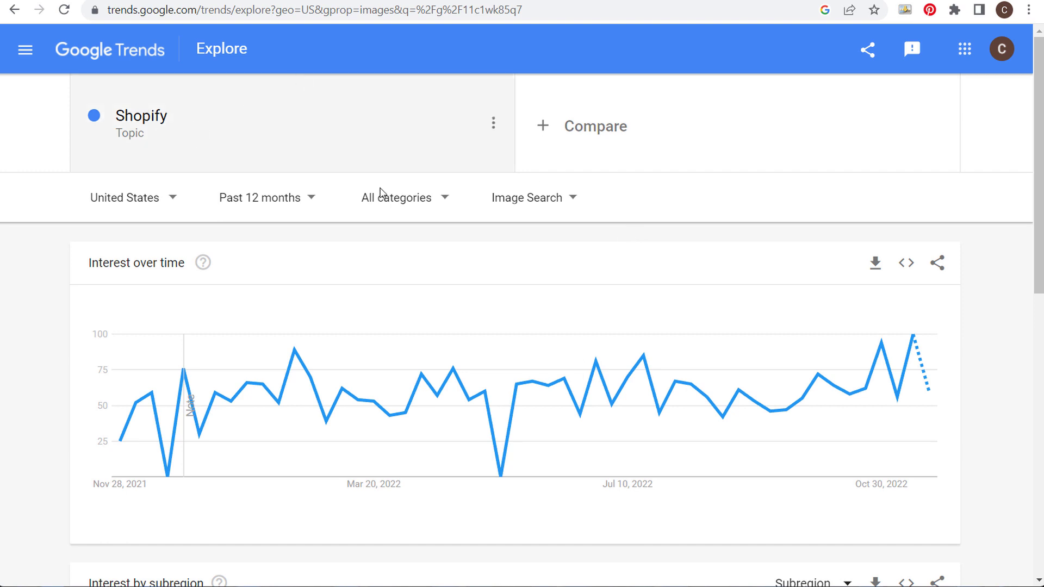
{"action": "left_click", "coordinate": [554, 203]}
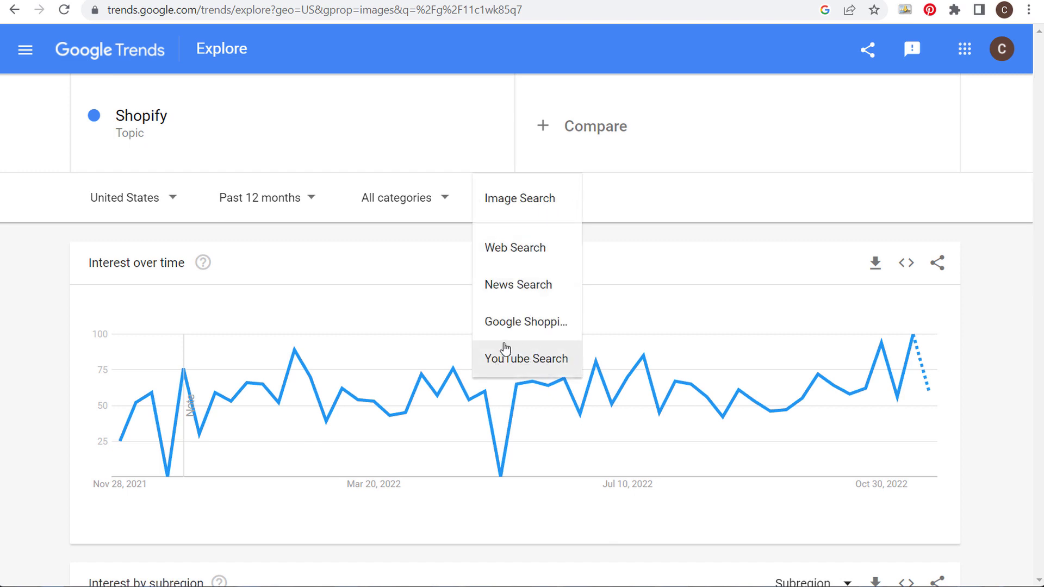
{"action": "left_click", "coordinate": [471, 364]}
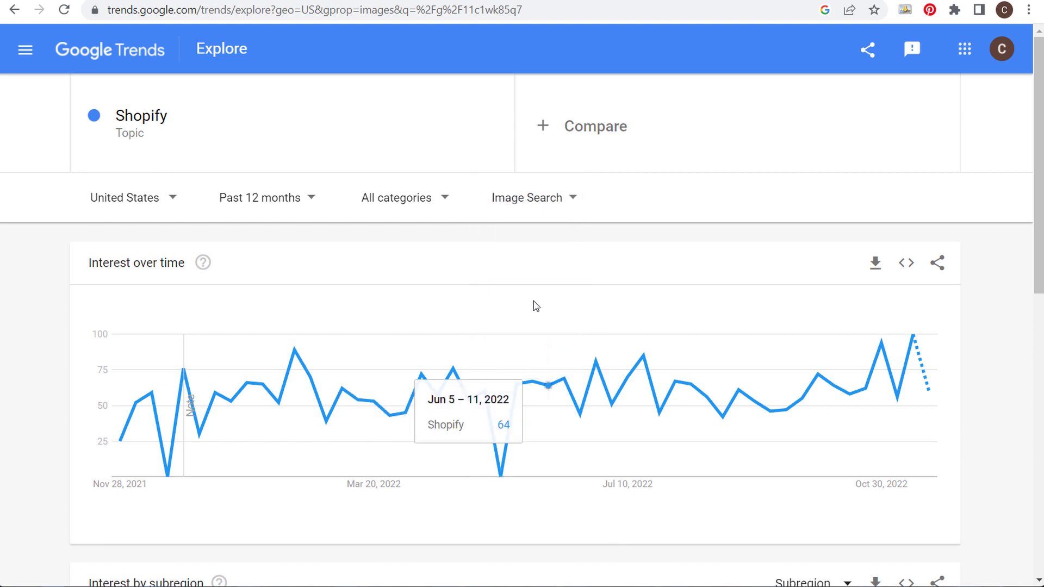
{"action": "left_click", "coordinate": [553, 199]}
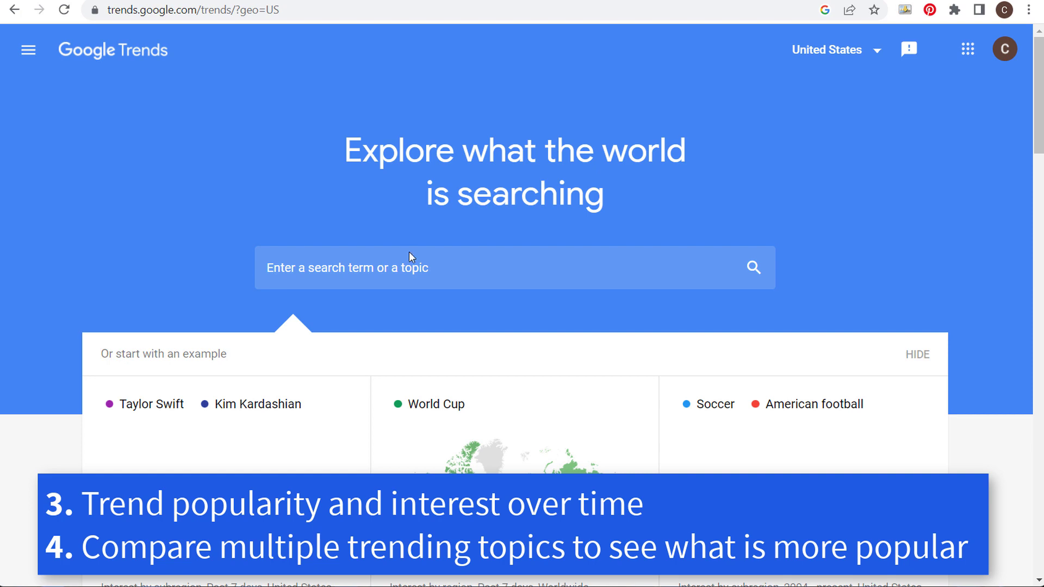
Chart 'farmhouse decor' search interest with the 2004 - present time range.
{"action": "left_click", "coordinate": [392, 268]}
{"action": "type", "text": "far"}
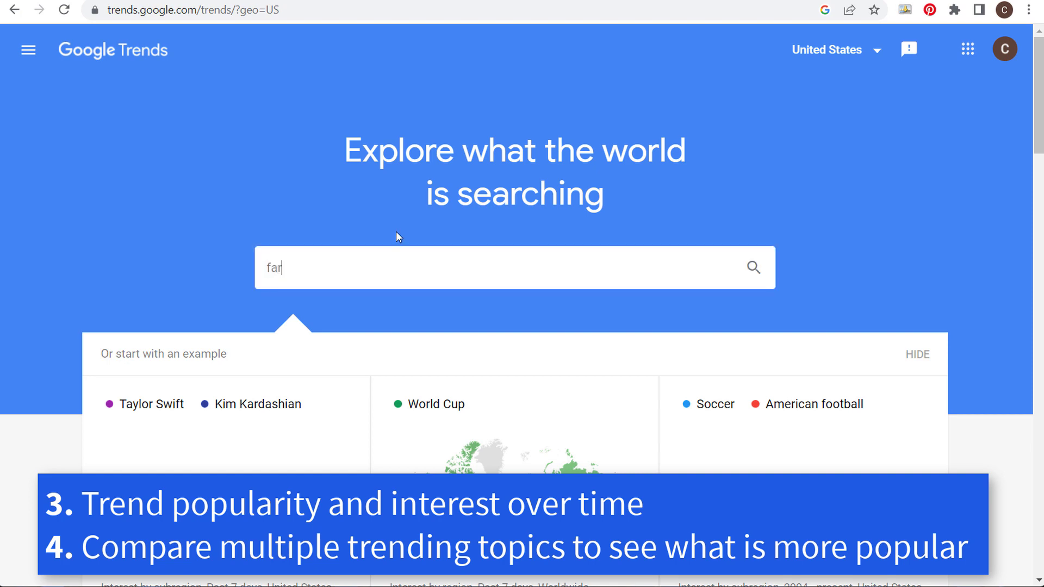
{"action": "type", "text": "mhouse decor"}
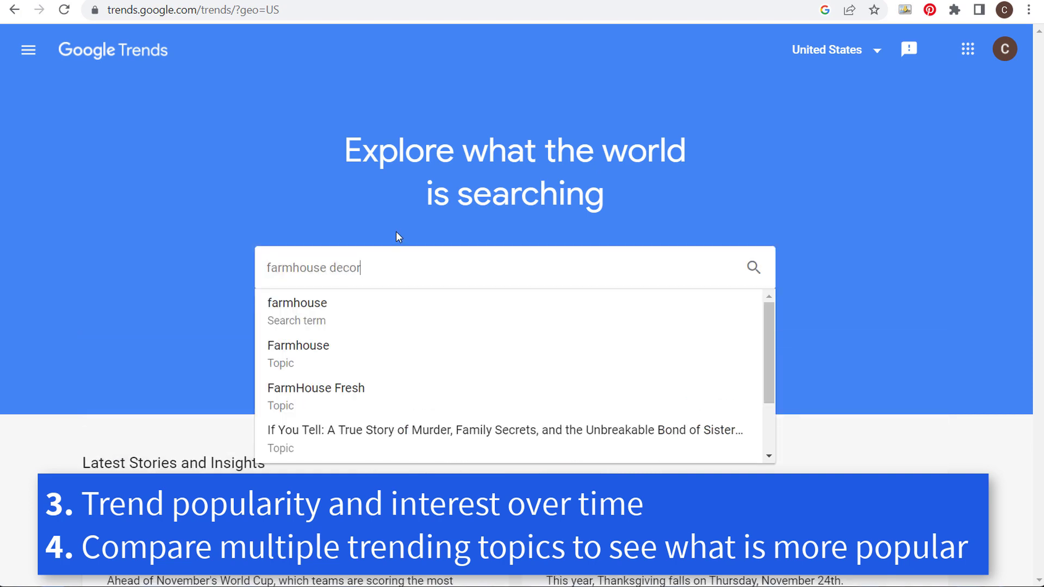
{"action": "left_click", "coordinate": [373, 309]}
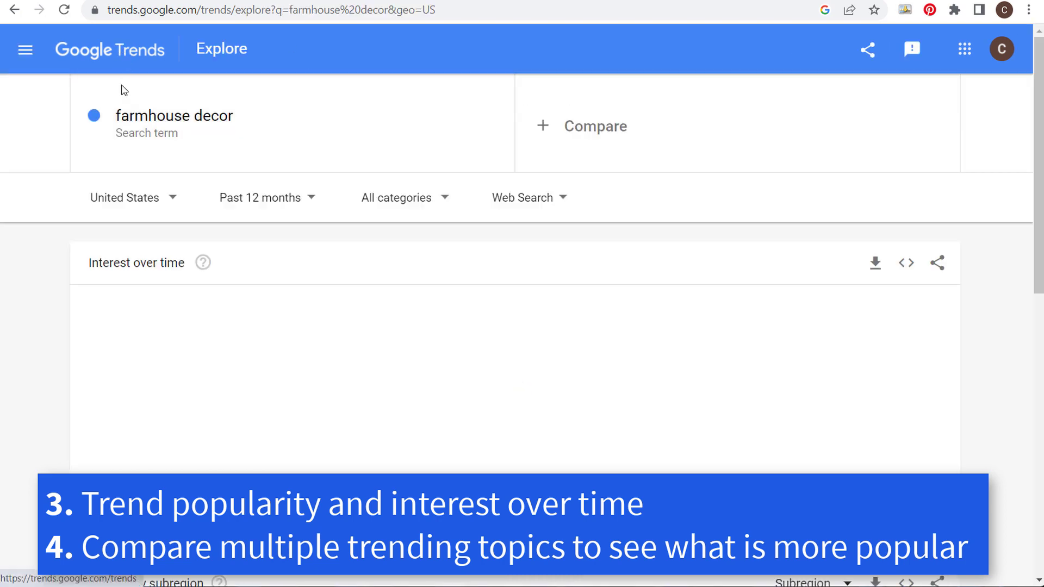
{"action": "left_click", "coordinate": [293, 203]}
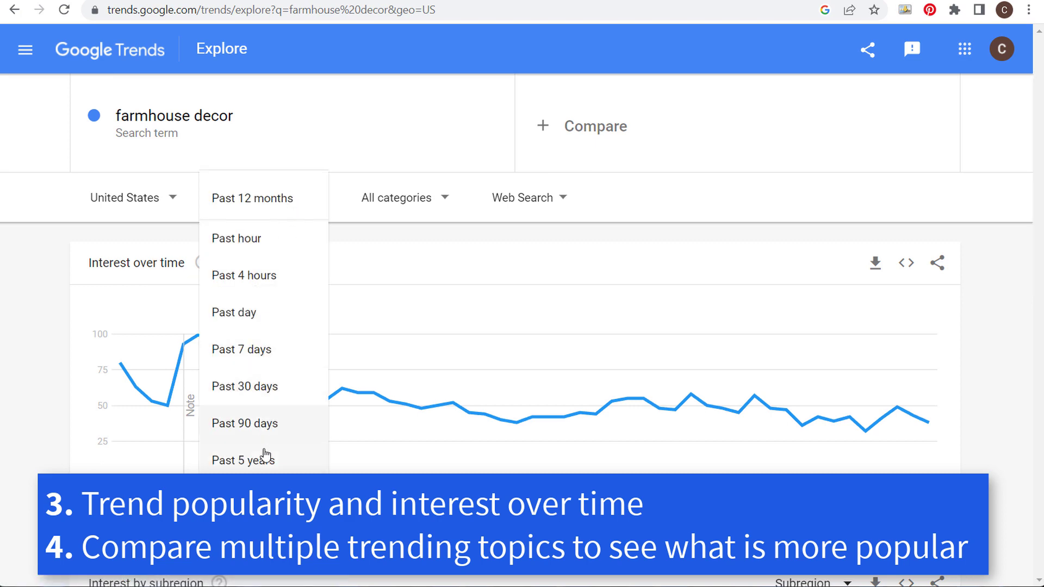
{"action": "left_click", "coordinate": [245, 498]}
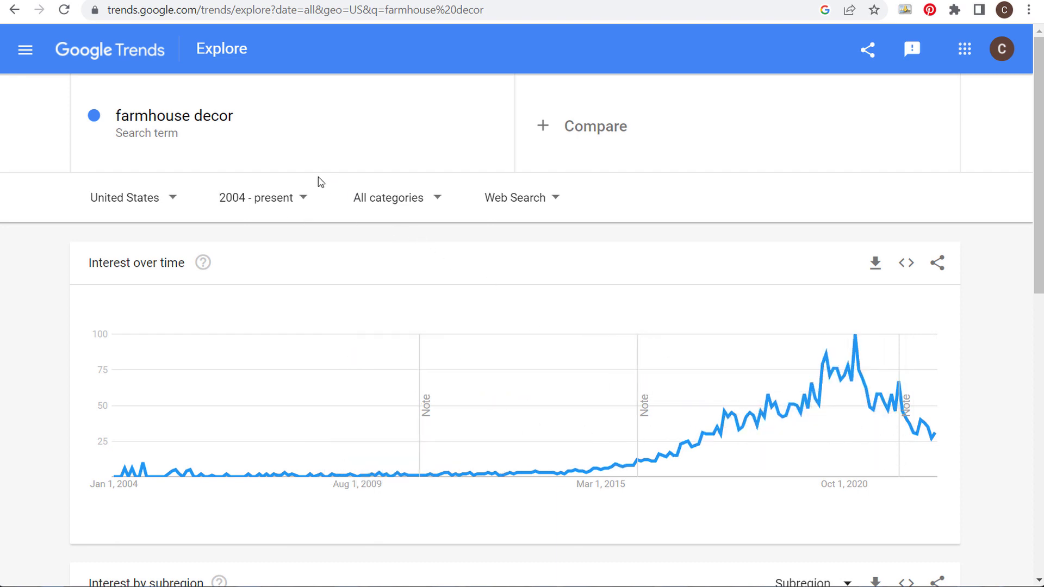
{"action": "left_click", "coordinate": [287, 202]}
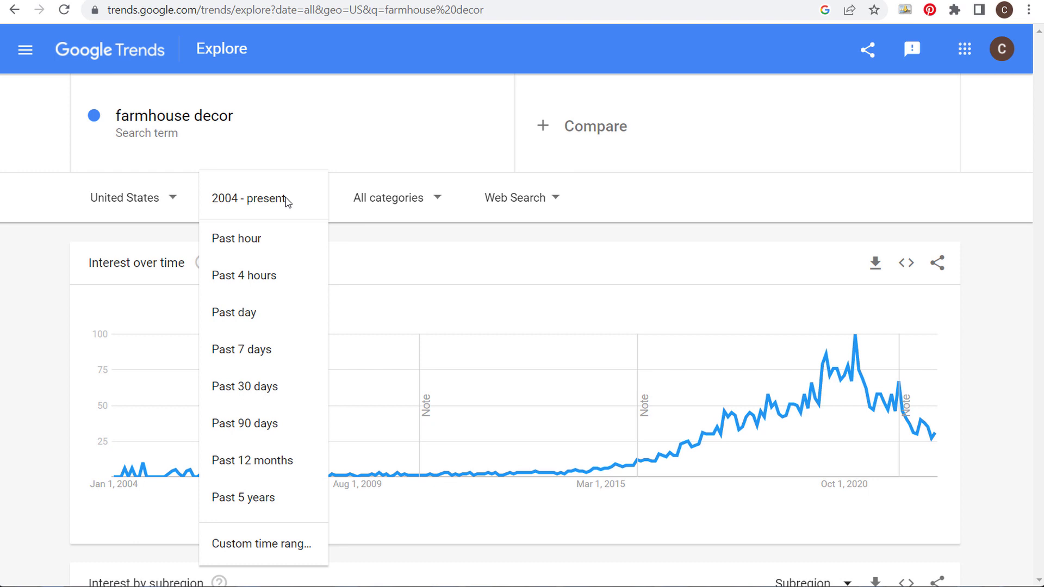
Set the farmhouse decor chart to Past 5 years and select its term for editing.
{"action": "left_click", "coordinate": [262, 498]}
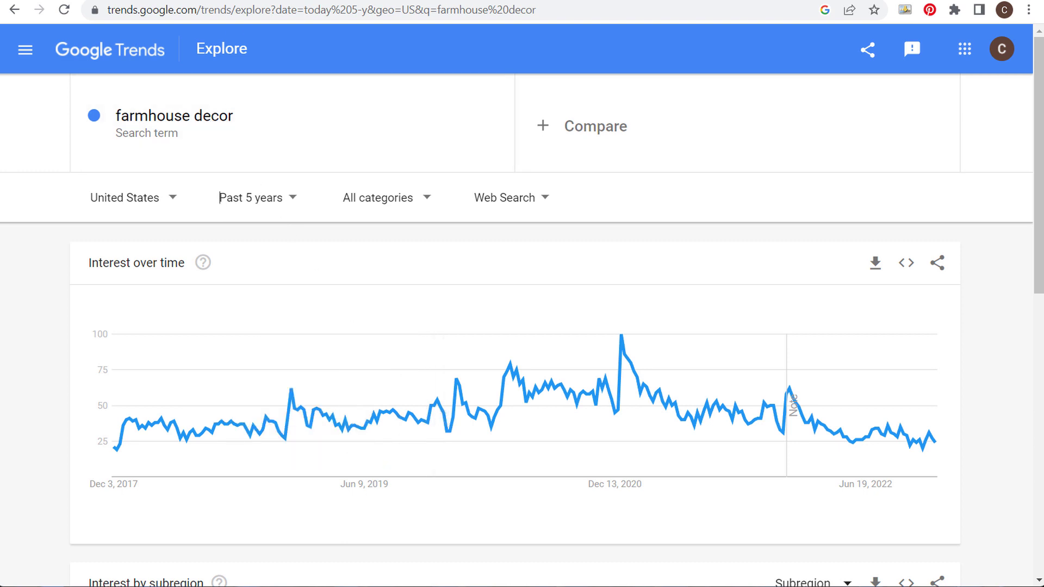
{"action": "left_click", "coordinate": [196, 120]}
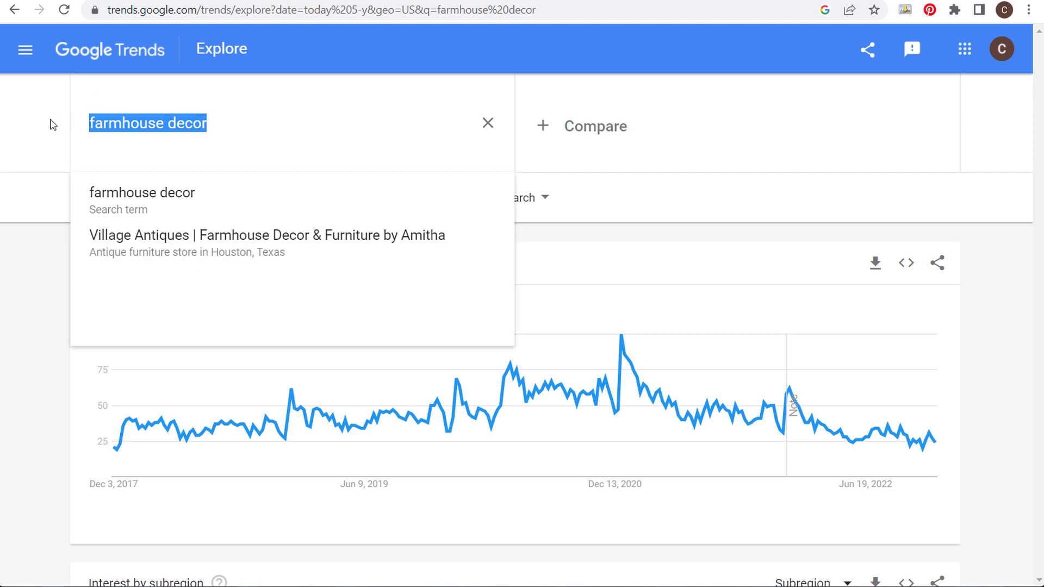
Replace the term with 'tiktok ads' and compare it against 'pinterest ads'.
{"action": "type", "text": "tiktok adfs"}
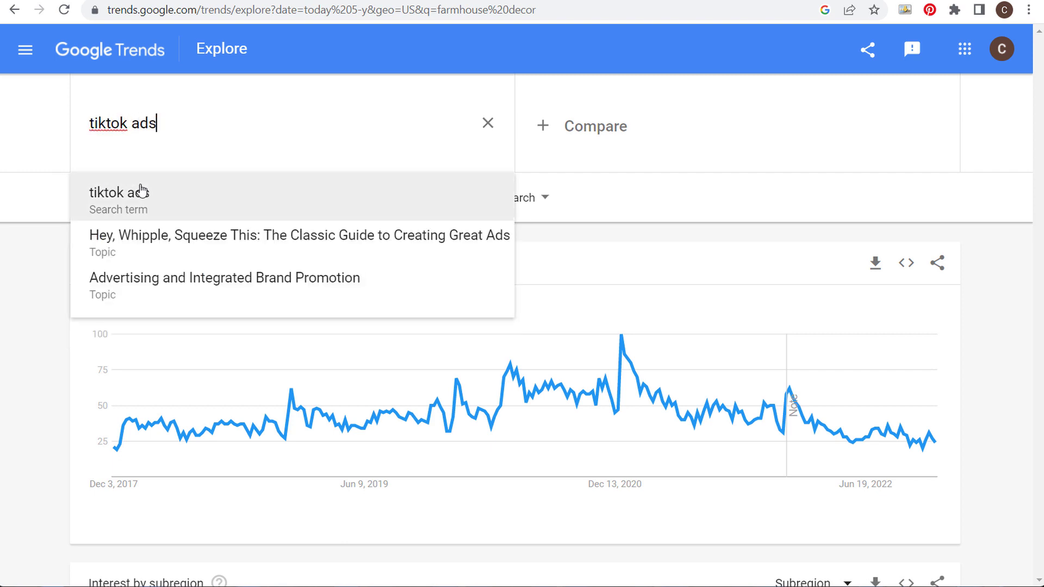
{"action": "left_click", "coordinate": [140, 193]}
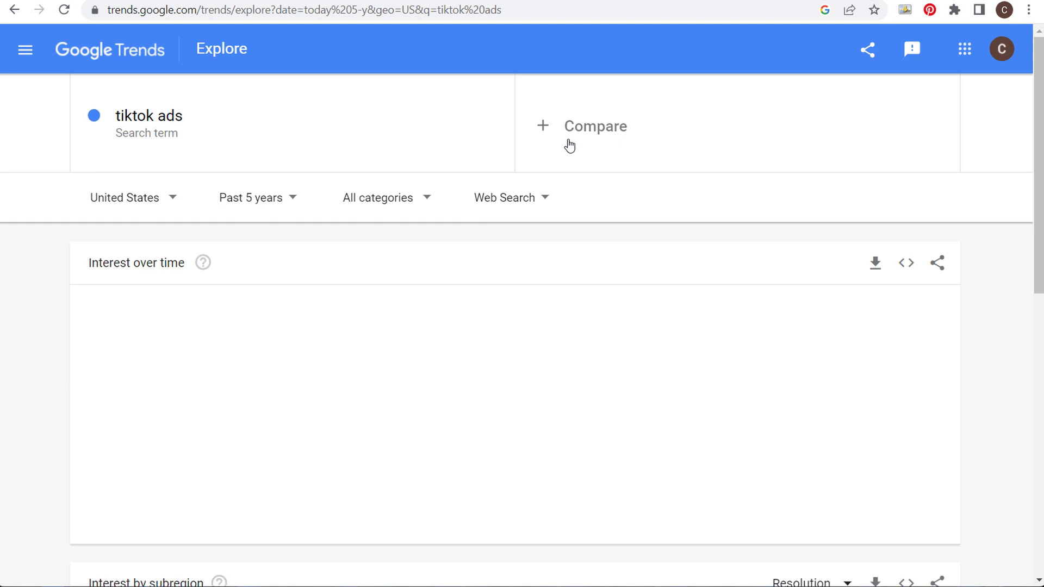
{"action": "left_click", "coordinate": [608, 119]}
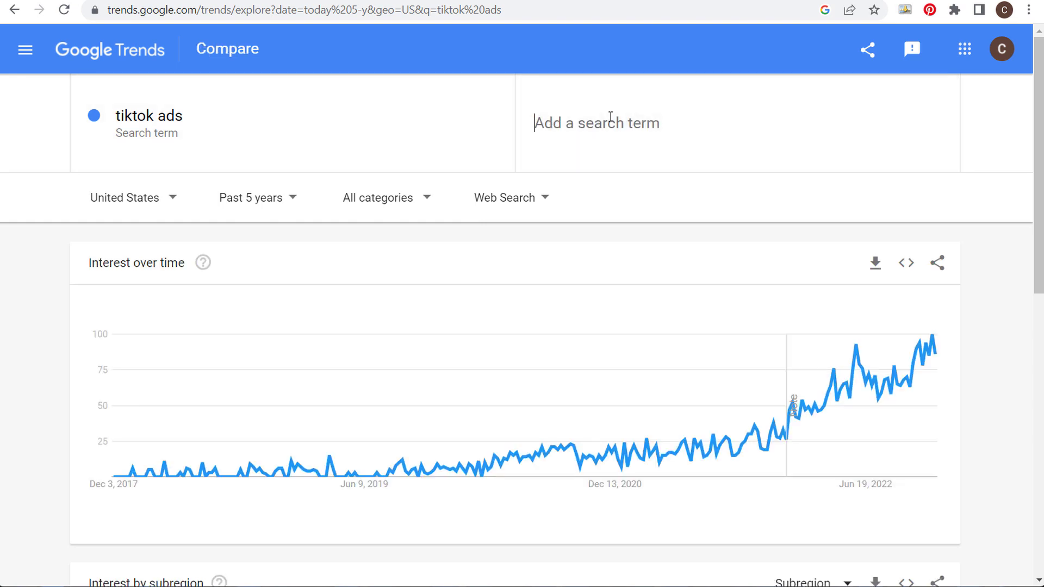
{"action": "type", "text": "pinteres"}
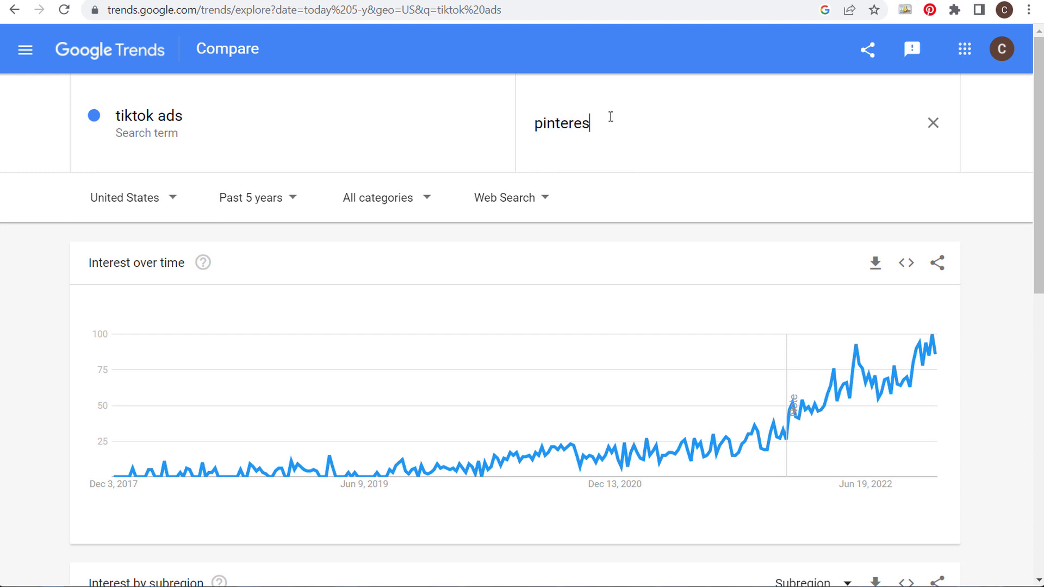
{"action": "type", "text": "t ads"}
{"action": "key", "text": "Return"}
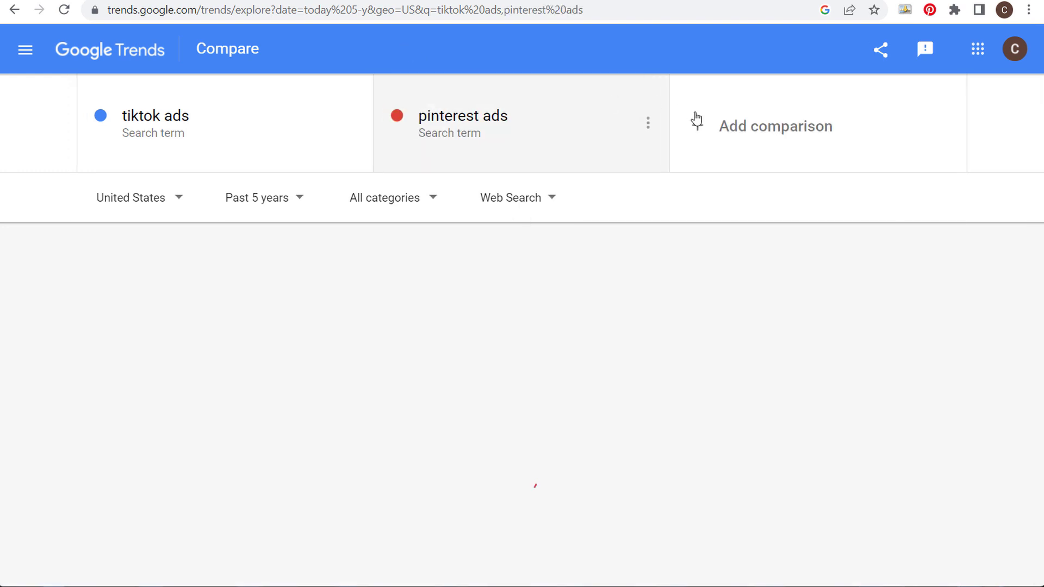
Add 'youtube ads' and 'linkedin ads' as third and fourth comparison terms.
{"action": "left_click", "coordinate": [731, 127]}
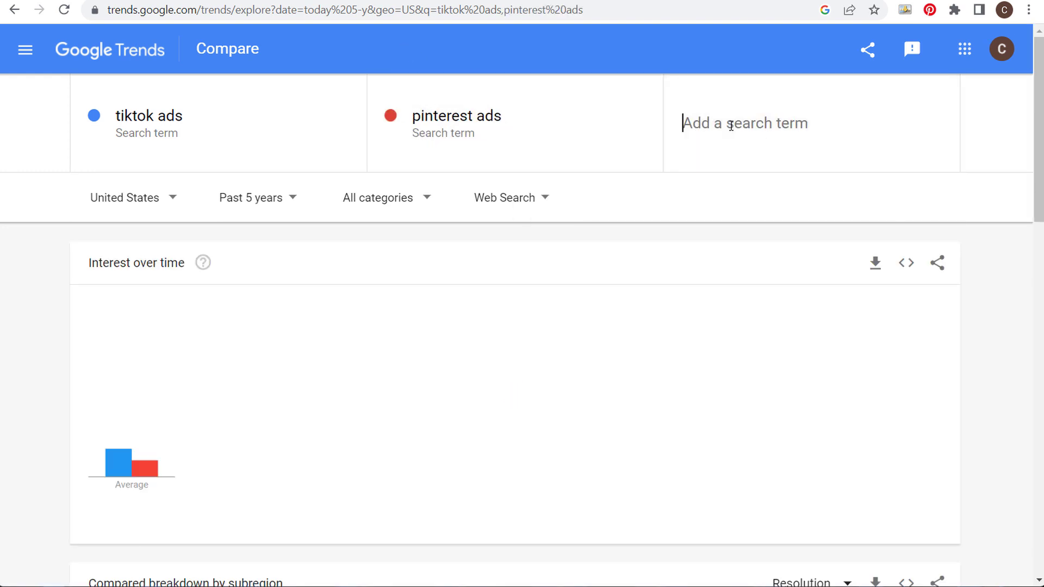
{"action": "type", "text": "youtube ads"}
{"action": "left_click", "coordinate": [753, 207]}
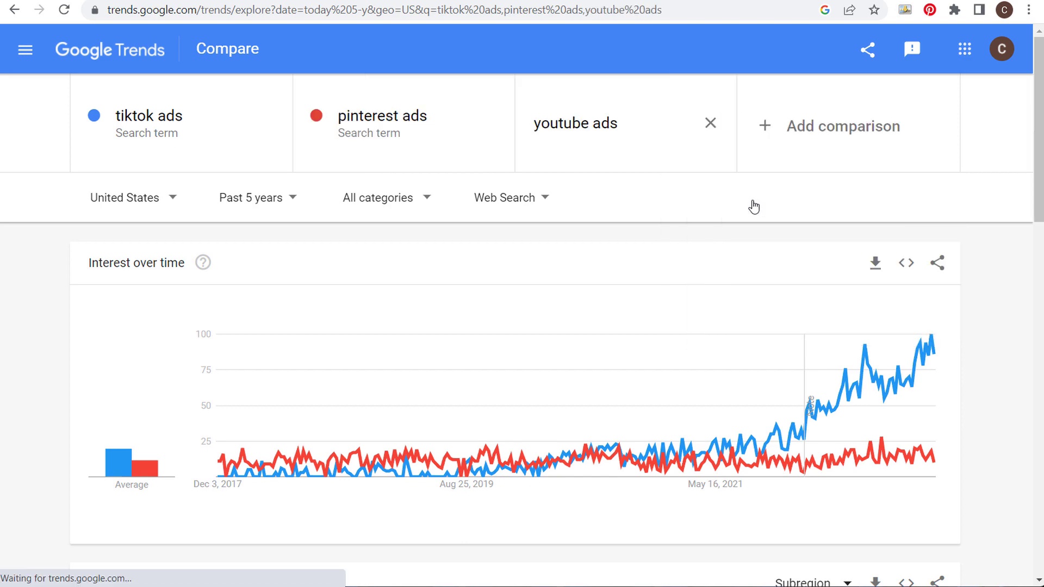
{"action": "left_click", "coordinate": [808, 143]}
{"action": "type", "text": "link"}
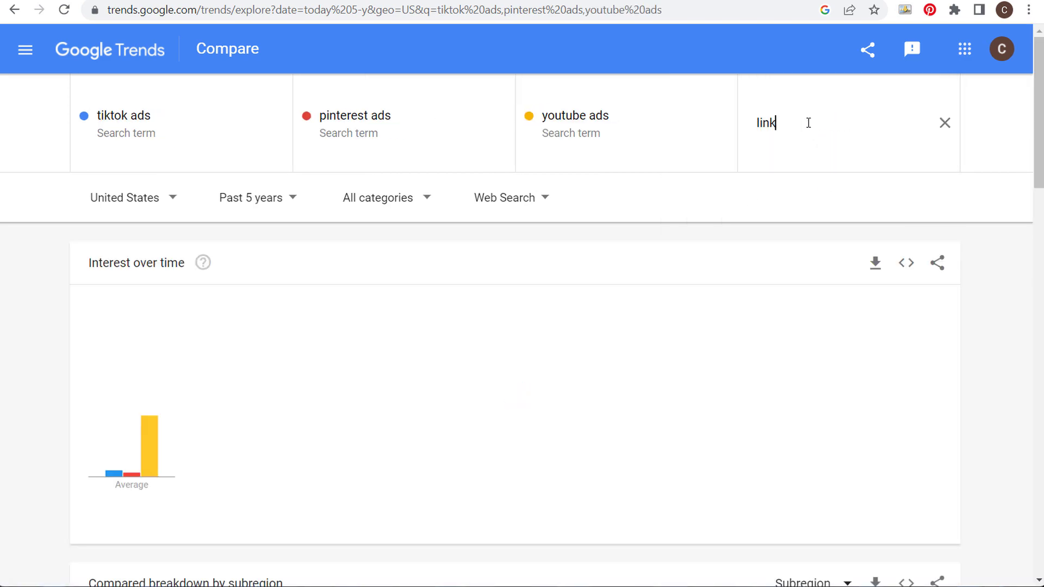
{"action": "type", "text": "edin ad"}
{"action": "left_click", "coordinate": [795, 196]}
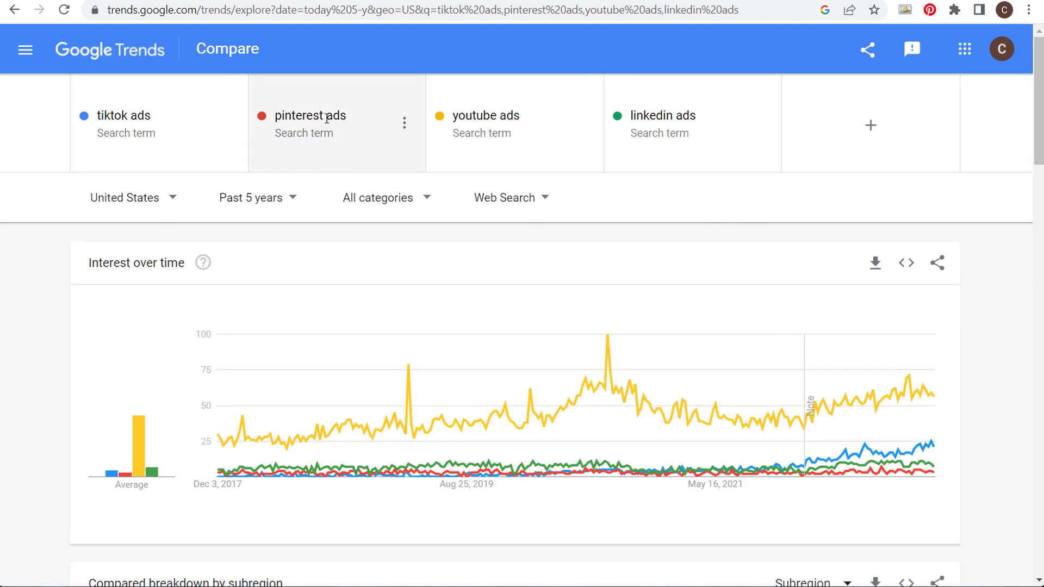
{"action": "mouse_move", "coordinate": [142, 444]}
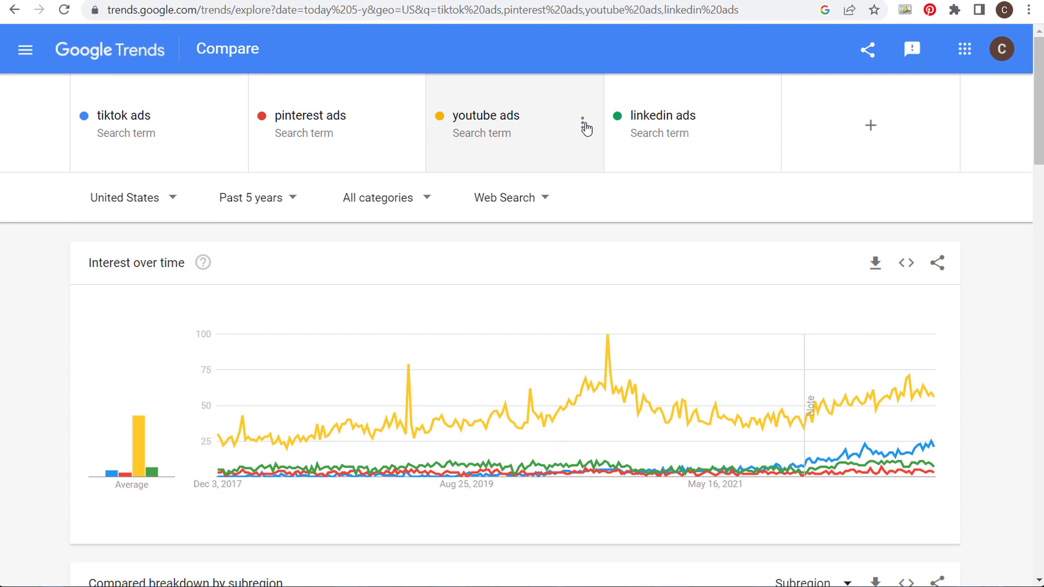
Remove youtube ads from the comparison and add 'microsoft advertising' instead.
{"action": "left_click", "coordinate": [584, 126]}
{"action": "left_click", "coordinate": [531, 128]}
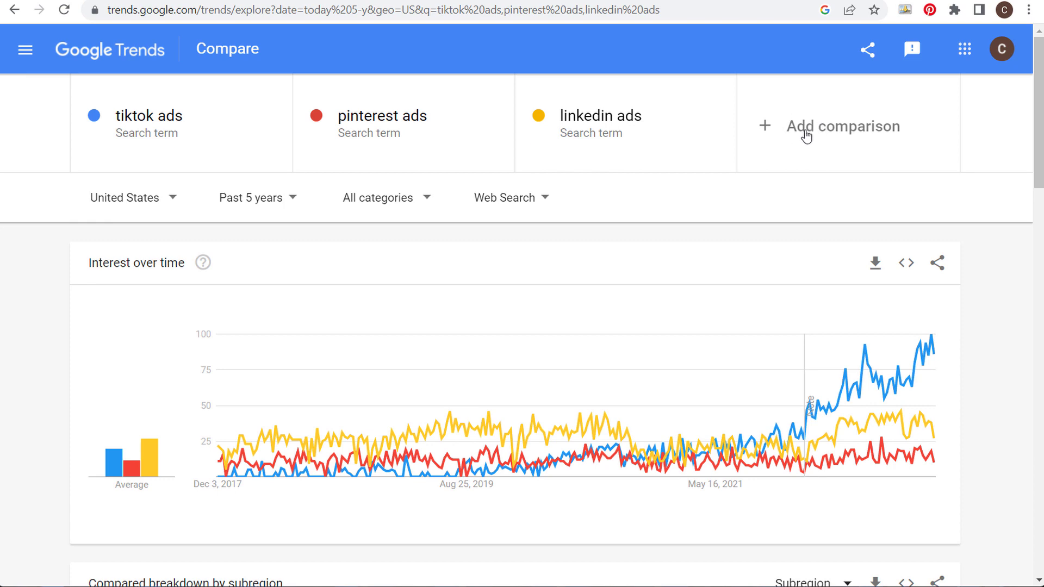
{"action": "left_click", "coordinate": [806, 134]}
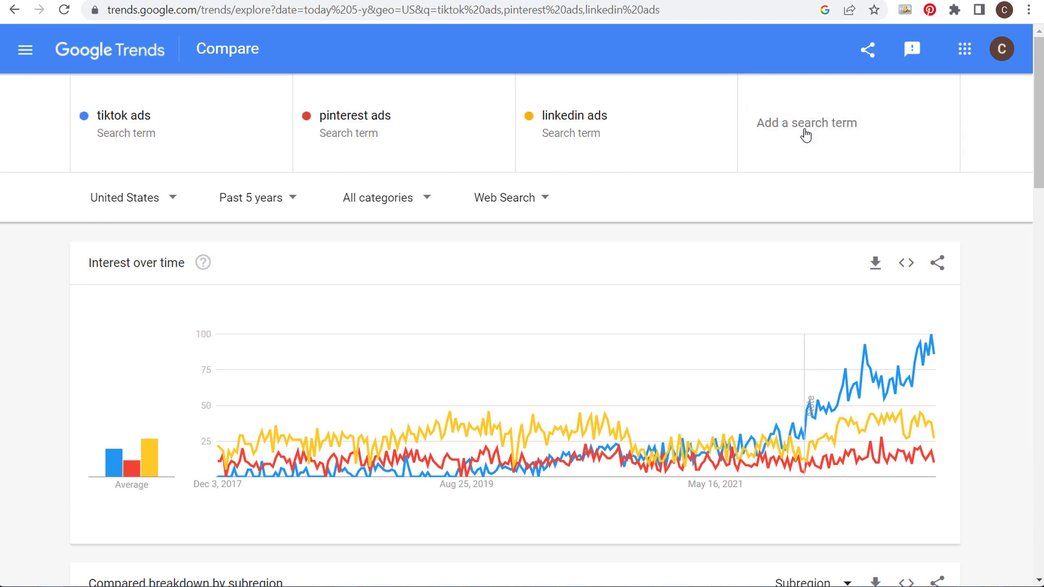
{"action": "type", "text": "microsoft adve"}
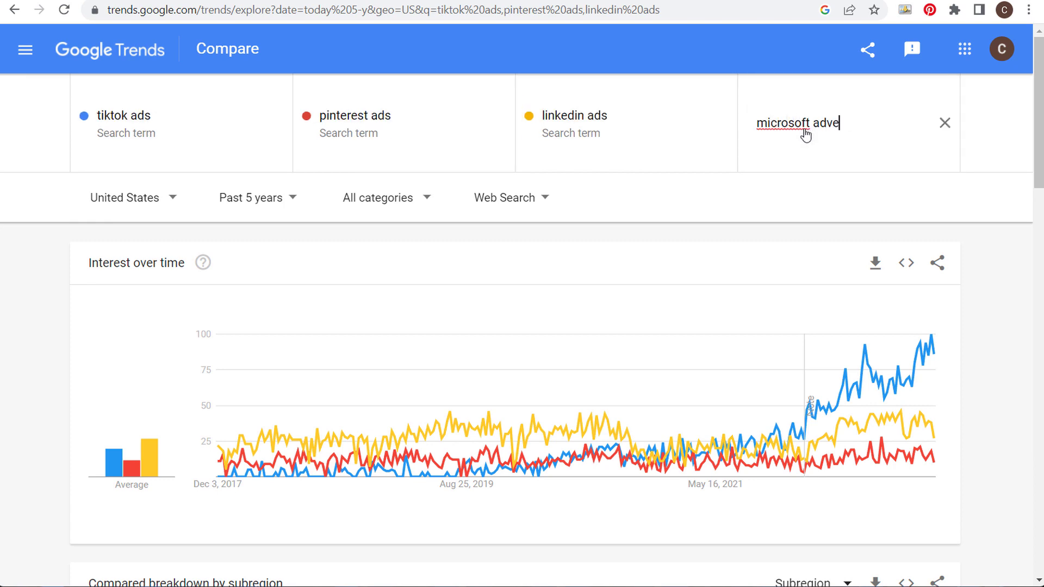
{"action": "type", "text": "rtising"}
{"action": "key", "text": "Return"}
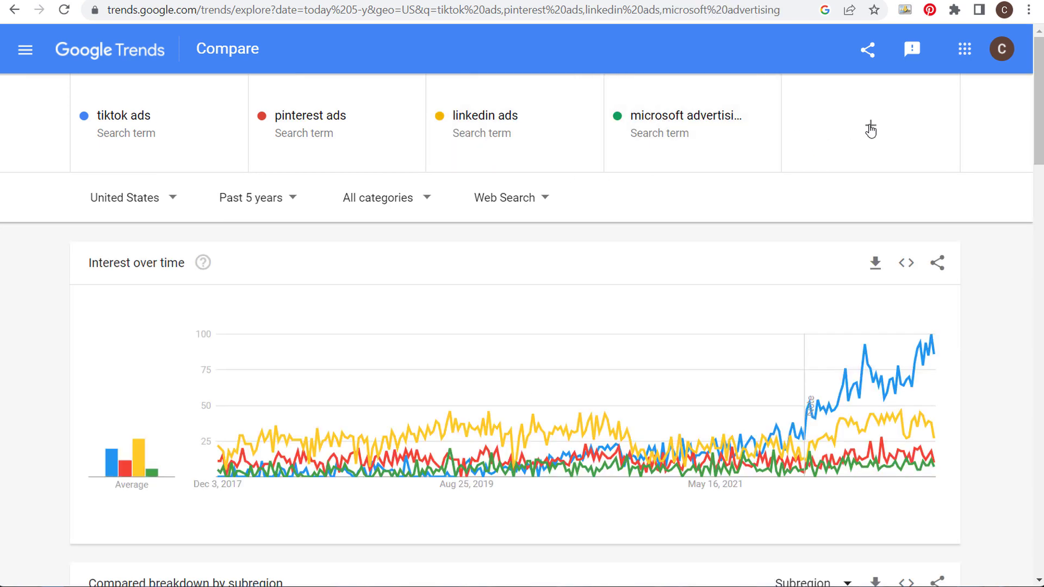
Add 'bing ads' from the 'bing' suggestions as a fifth term.
{"action": "left_click", "coordinate": [871, 125]}
{"action": "type", "text": "bing ads"}
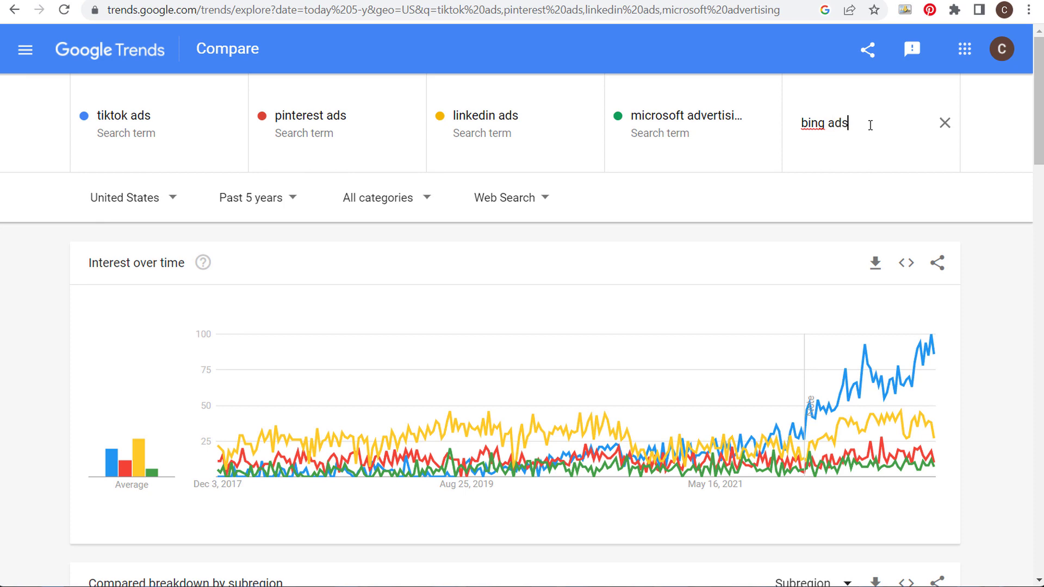
{"action": "left_click", "coordinate": [858, 198]}
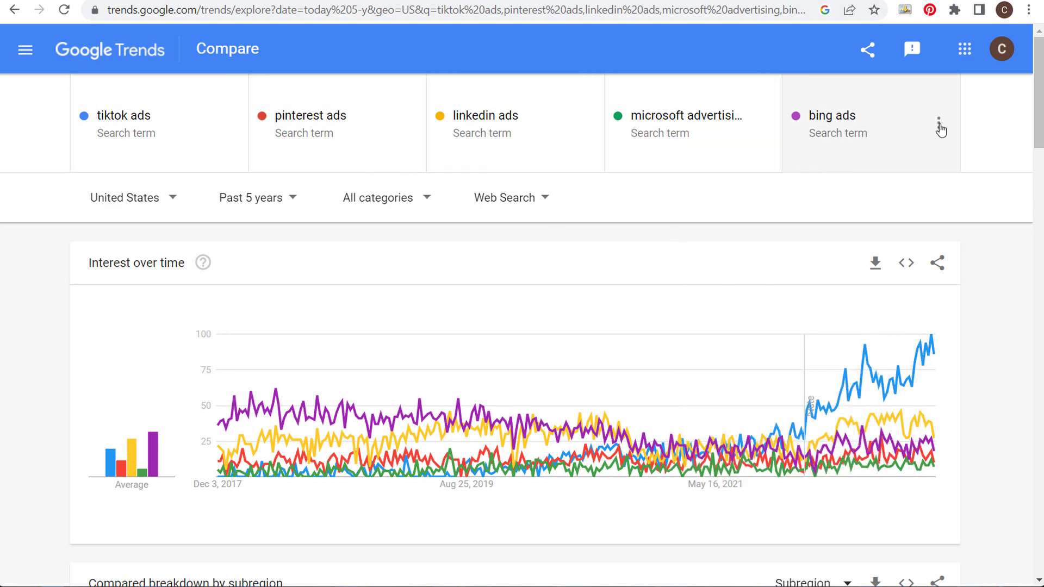
Remove bing ads, add google ads as the fifth term, then return to the Trends home page.
{"action": "left_click", "coordinate": [939, 125]}
{"action": "left_click", "coordinate": [877, 123]}
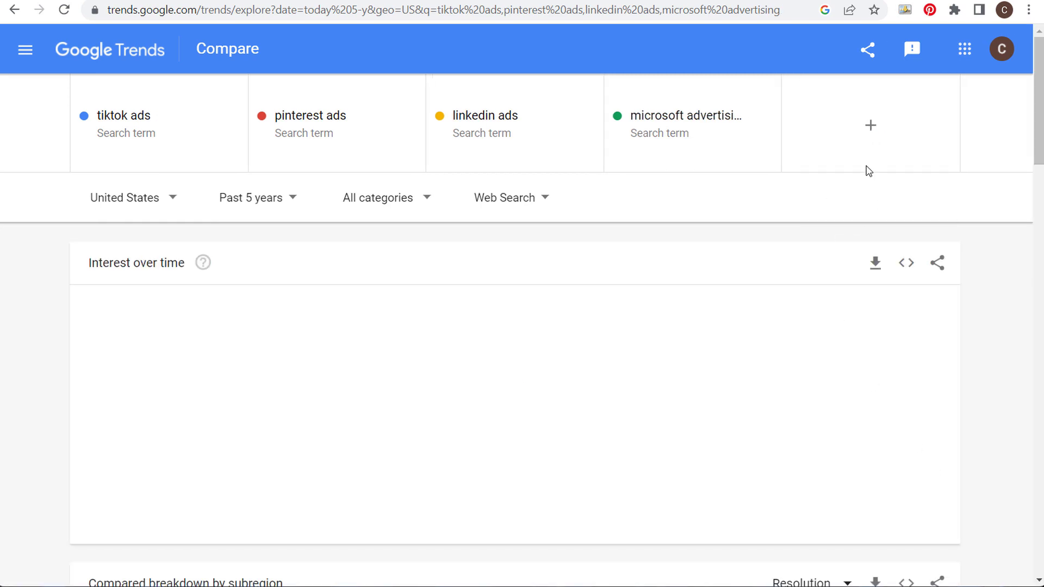
{"action": "left_click", "coordinate": [873, 128]}
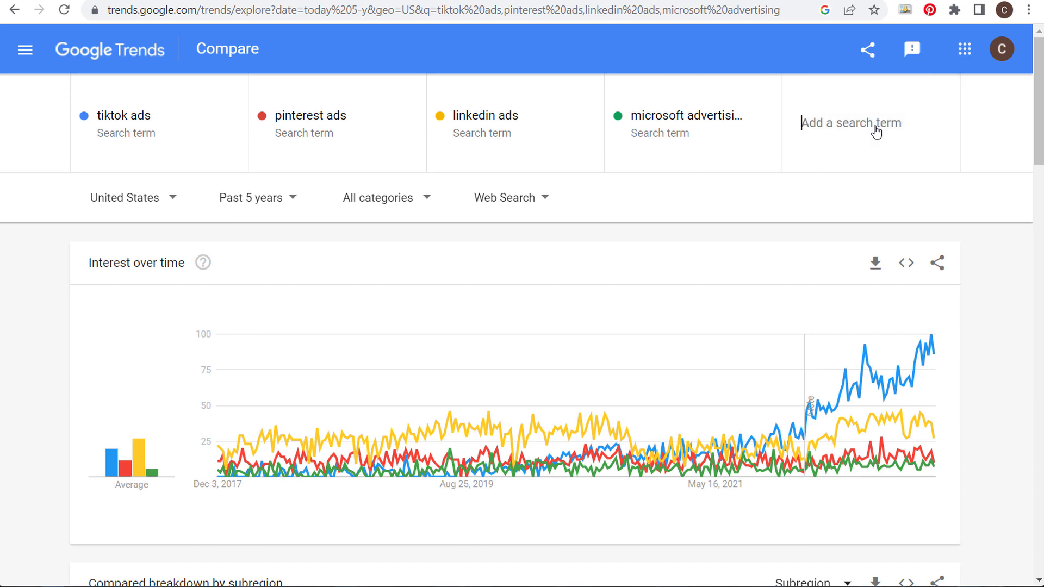
{"action": "type", "text": "google ads"}
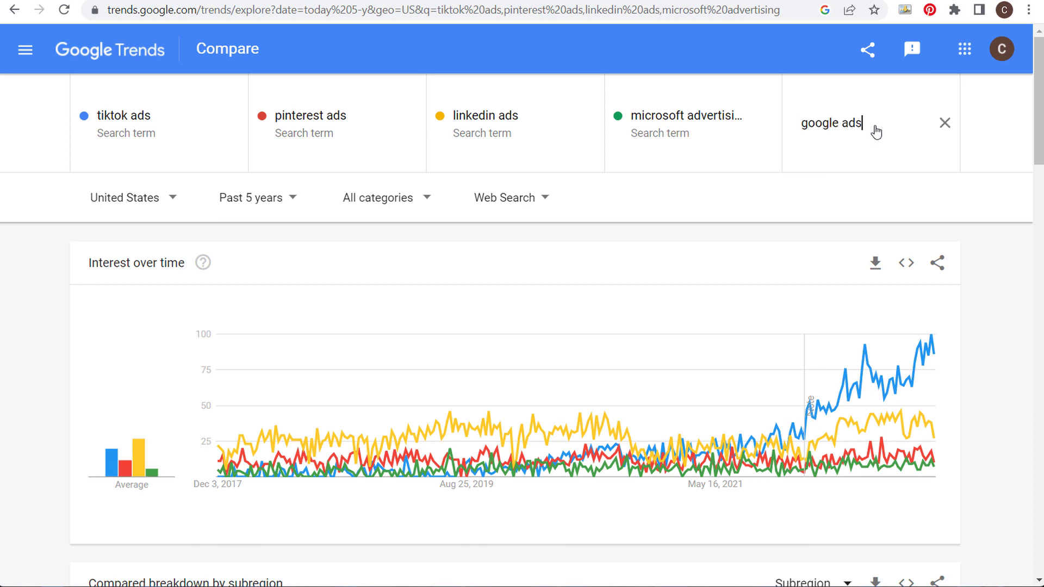
{"action": "left_click", "coordinate": [853, 201]}
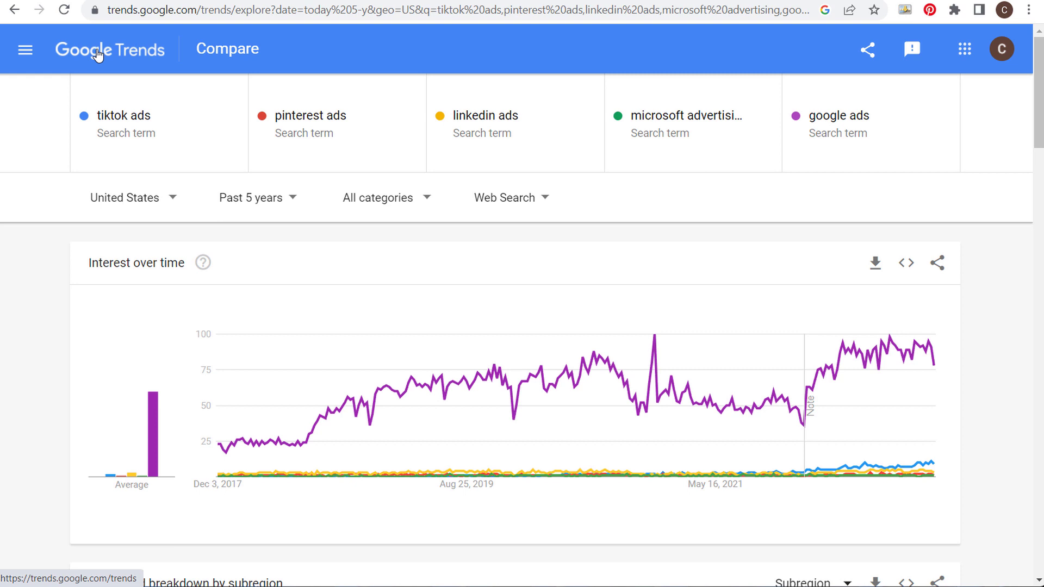
{"action": "mouse_move", "coordinate": [878, 366]}
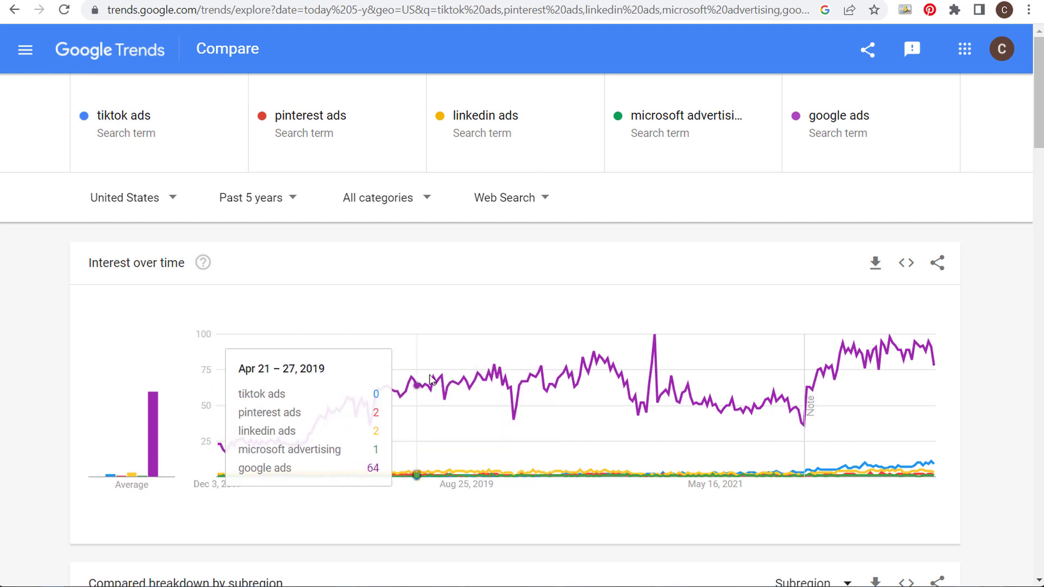
{"action": "left_click", "coordinate": [93, 53]}
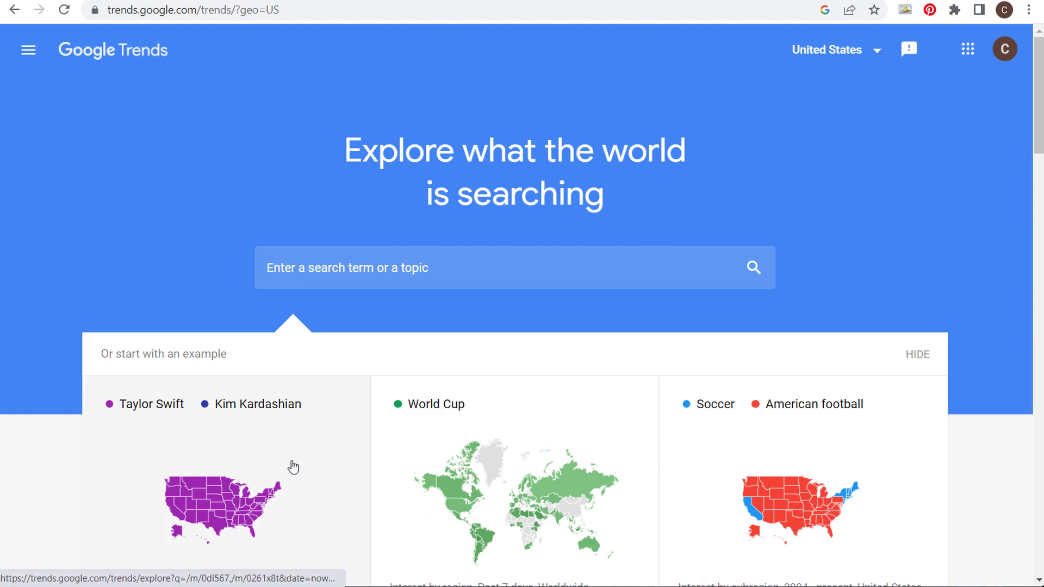
View the Taylor Swift vs Kim Kardashian example over Past 5 years, then return home.
{"action": "left_click", "coordinate": [313, 461]}
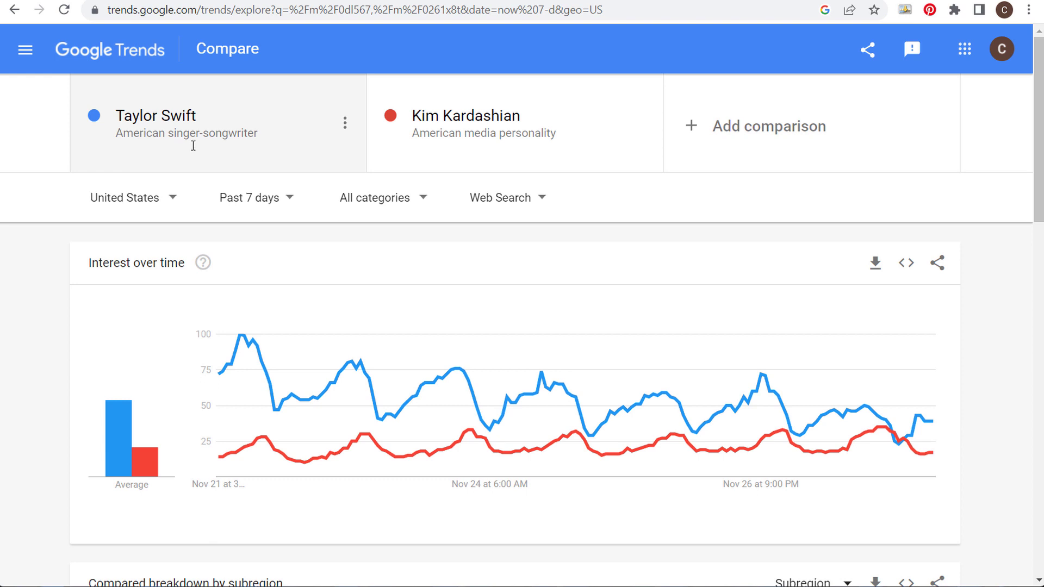
{"action": "left_click", "coordinate": [264, 198]}
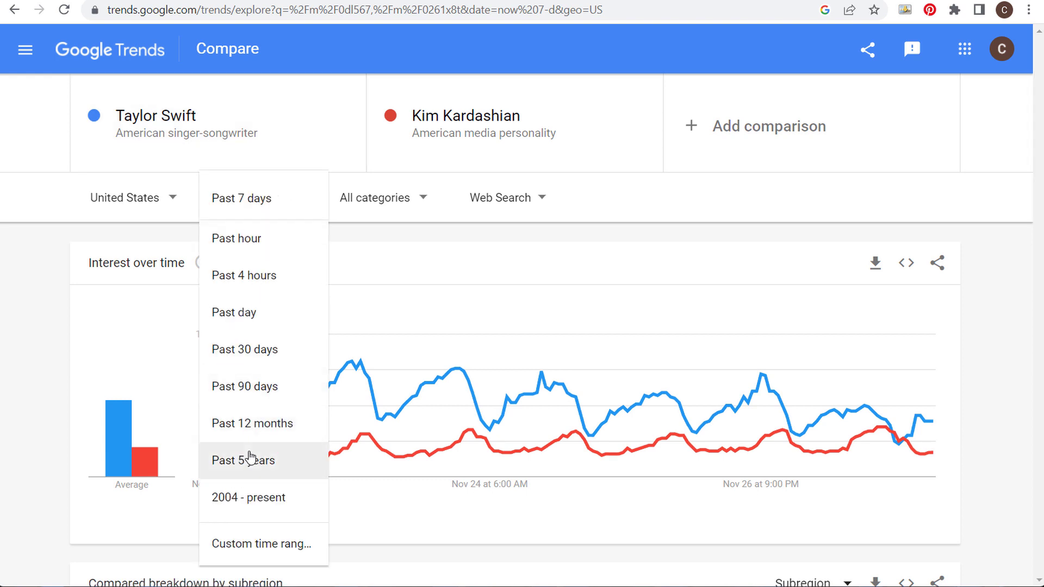
{"action": "left_click", "coordinate": [250, 460]}
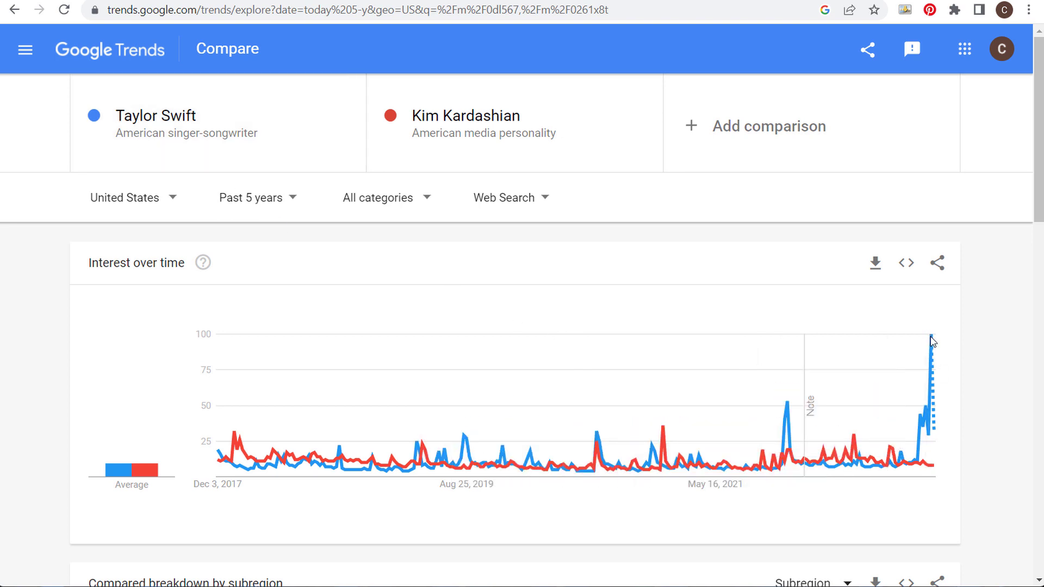
{"action": "mouse_move", "coordinate": [934, 343]}
{"action": "left_click", "coordinate": [108, 51]}
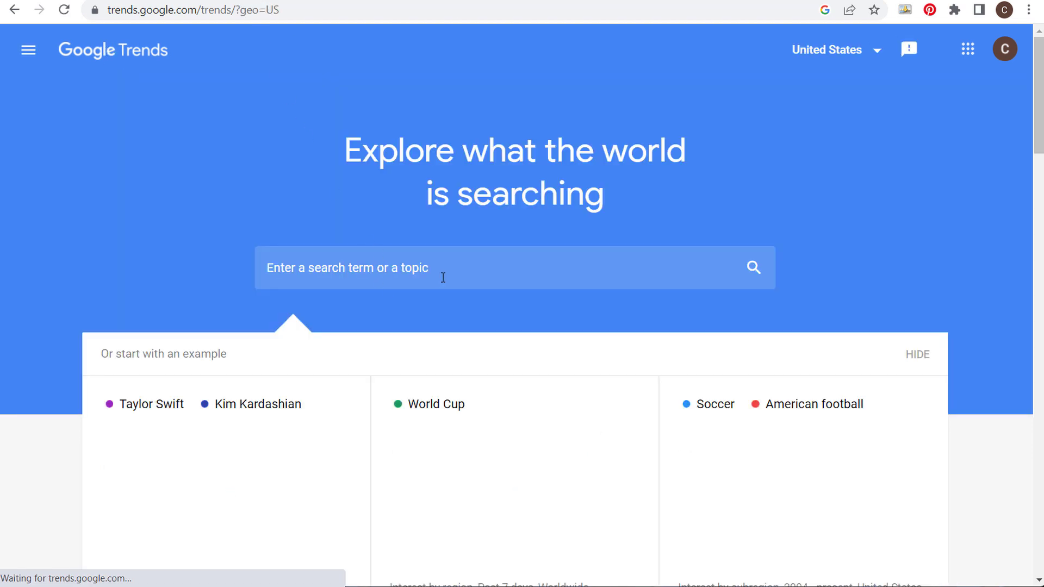
Explore 'Farmhouse' as a topic.
{"action": "left_click", "coordinate": [443, 278]}
{"action": "type", "text": "Farmhous"}
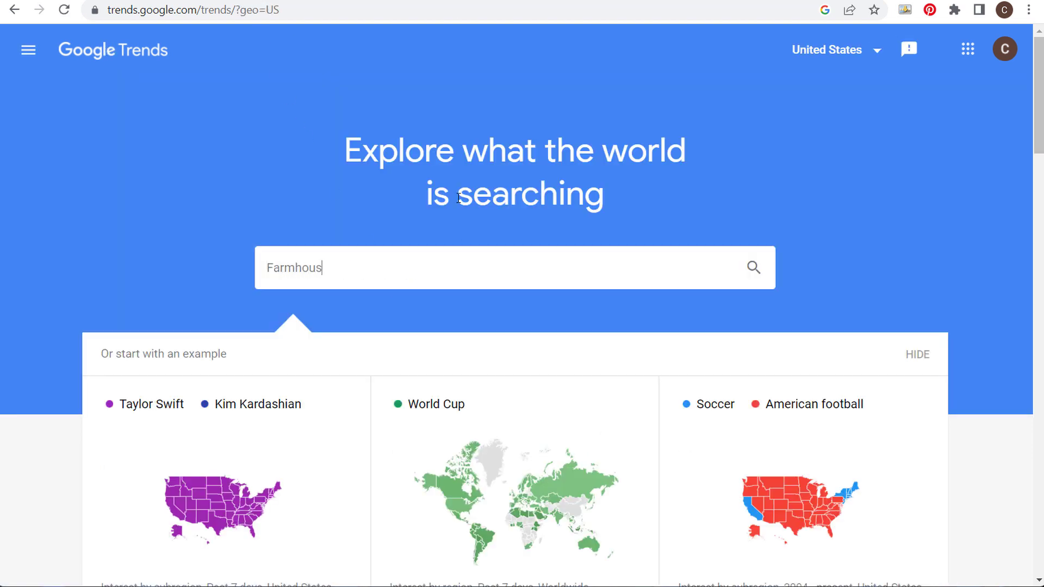
{"action": "type", "text": "e"}
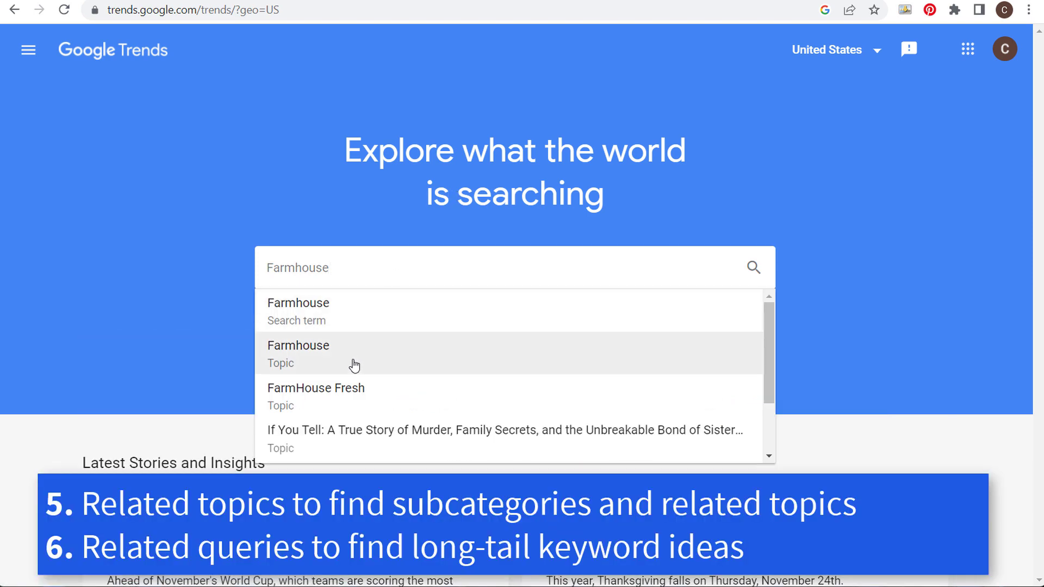
{"action": "left_click", "coordinate": [373, 365]}
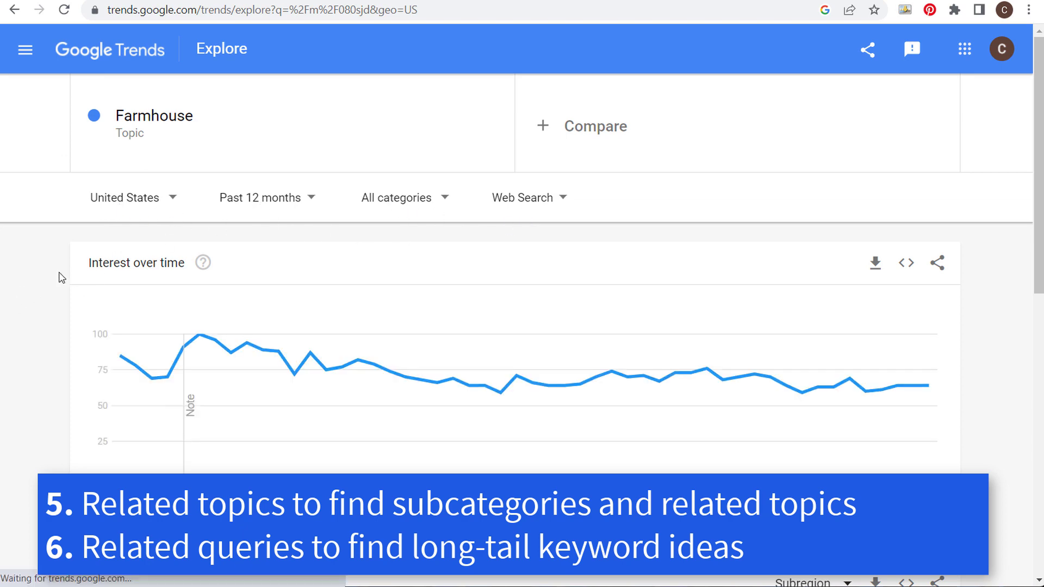
Switch the Related topics list from Rising to Top, highlighting its heading.
{"action": "scroll", "coordinate": [62, 261], "scroll_direction": "down", "scroll_amount": 10}
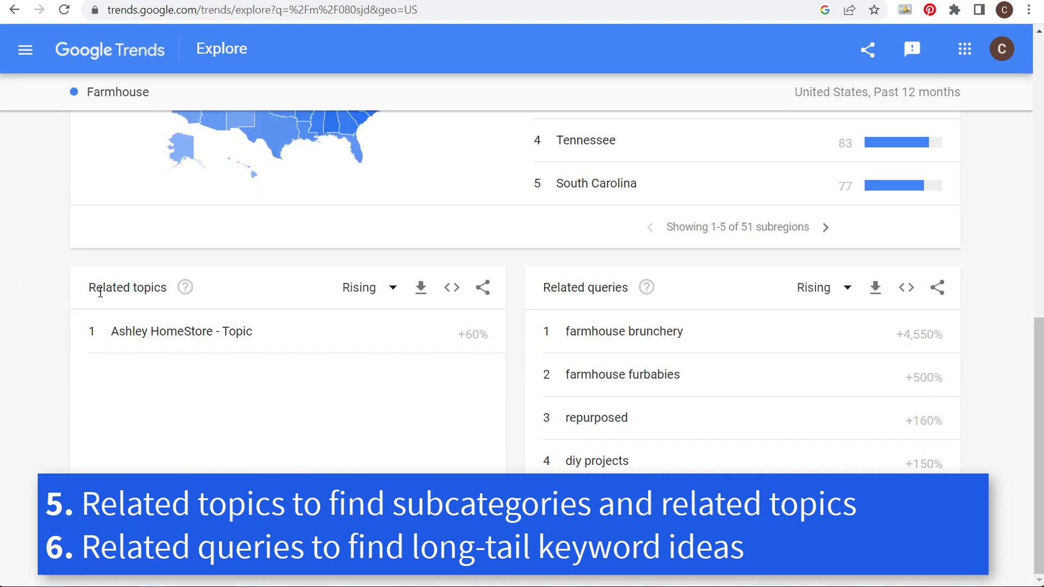
{"action": "left_click_drag", "start_coordinate": [90, 287], "coordinate": [167, 289]}
{"action": "left_click", "coordinate": [326, 409]}
{"action": "left_click", "coordinate": [366, 290]}
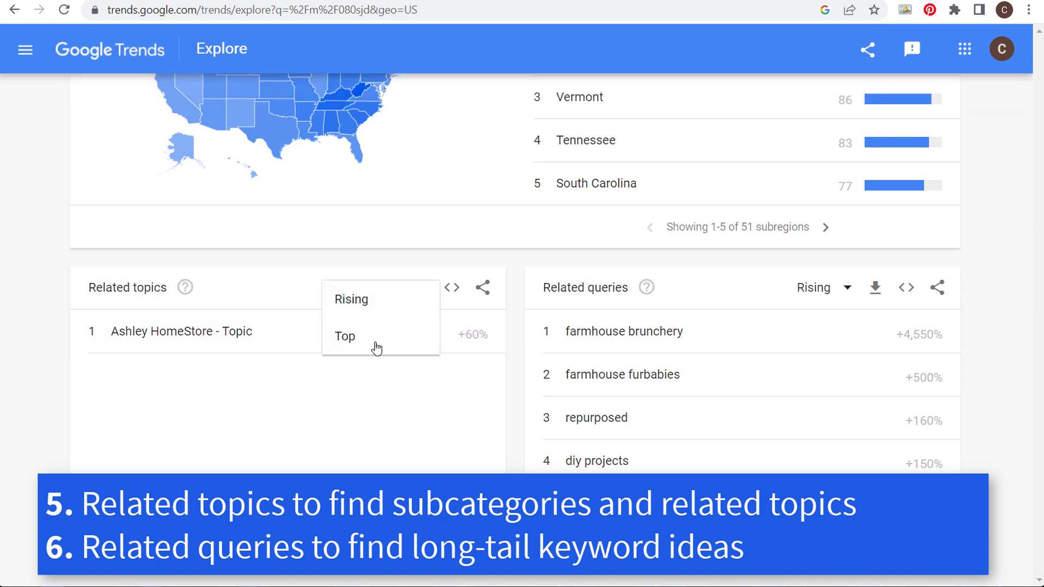
{"action": "left_click", "coordinate": [374, 342]}
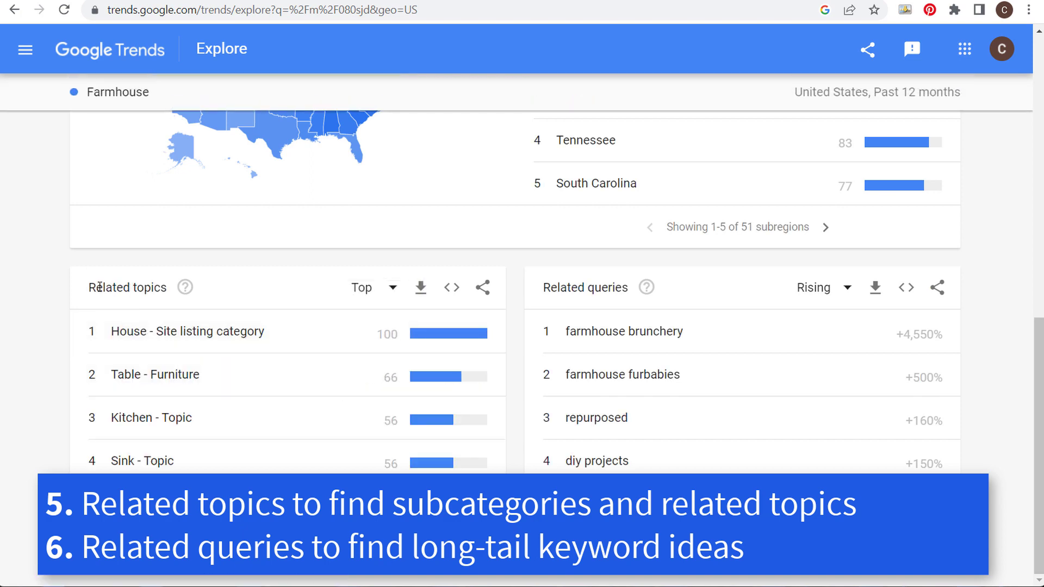
{"action": "left_click_drag", "start_coordinate": [92, 285], "coordinate": [166, 283]}
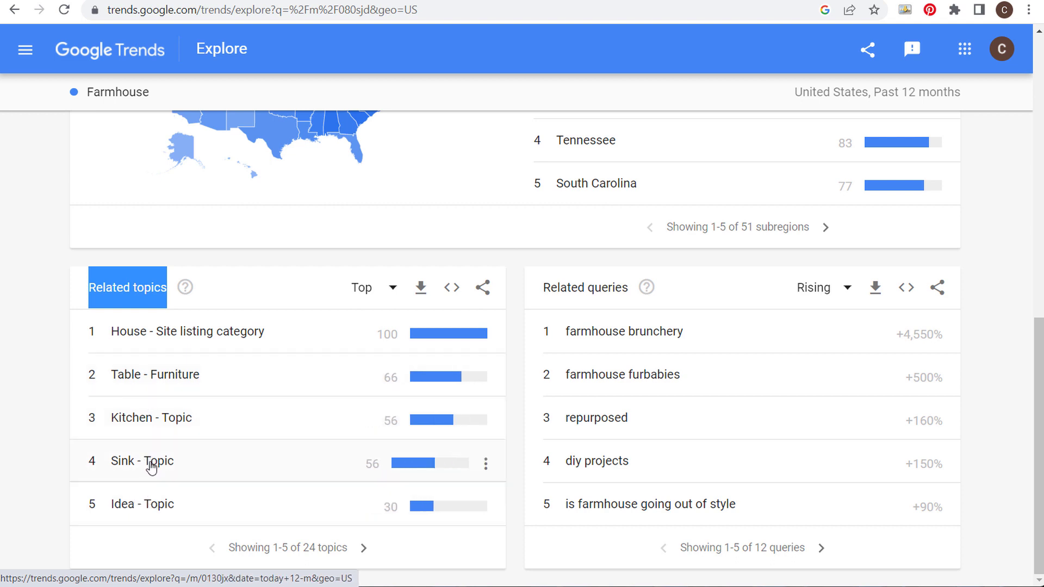
Page Farmhouse's top related topics ahead to 11–15, then back to 6–10 showing Bathroom.
{"action": "left_click", "coordinate": [365, 550]}
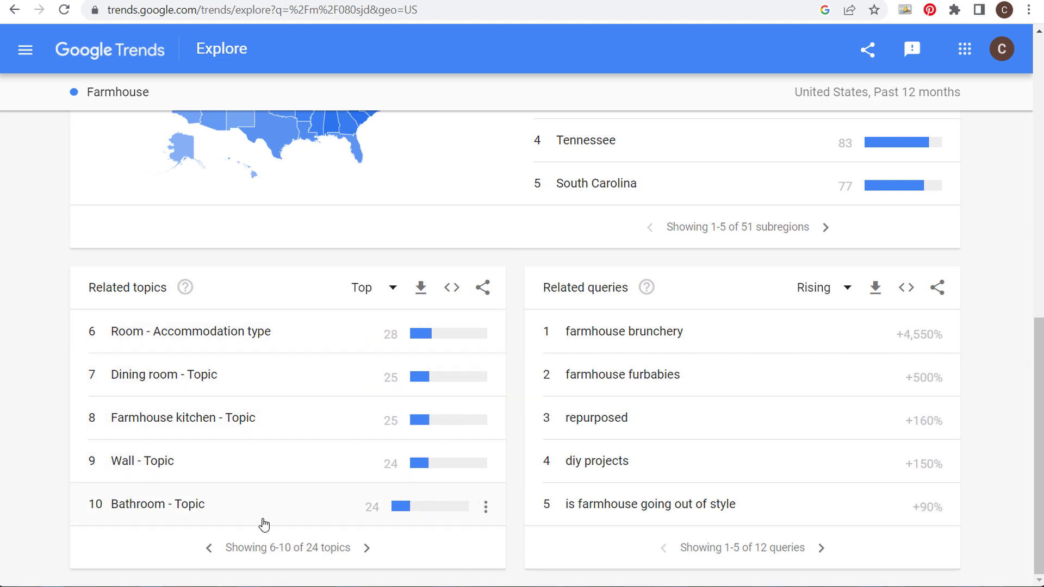
{"action": "left_click", "coordinate": [369, 548]}
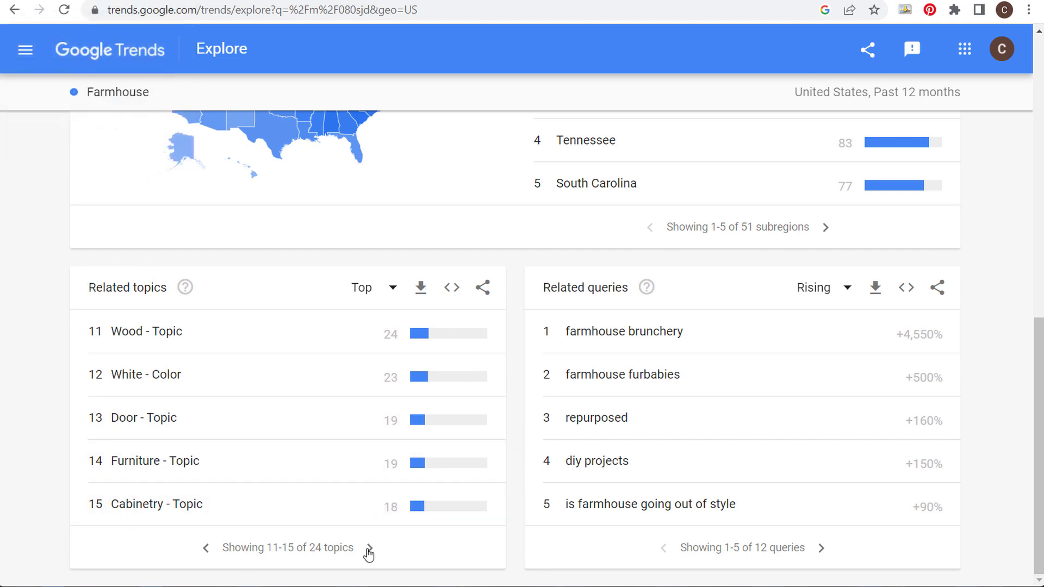
{"action": "left_click", "coordinate": [206, 550]}
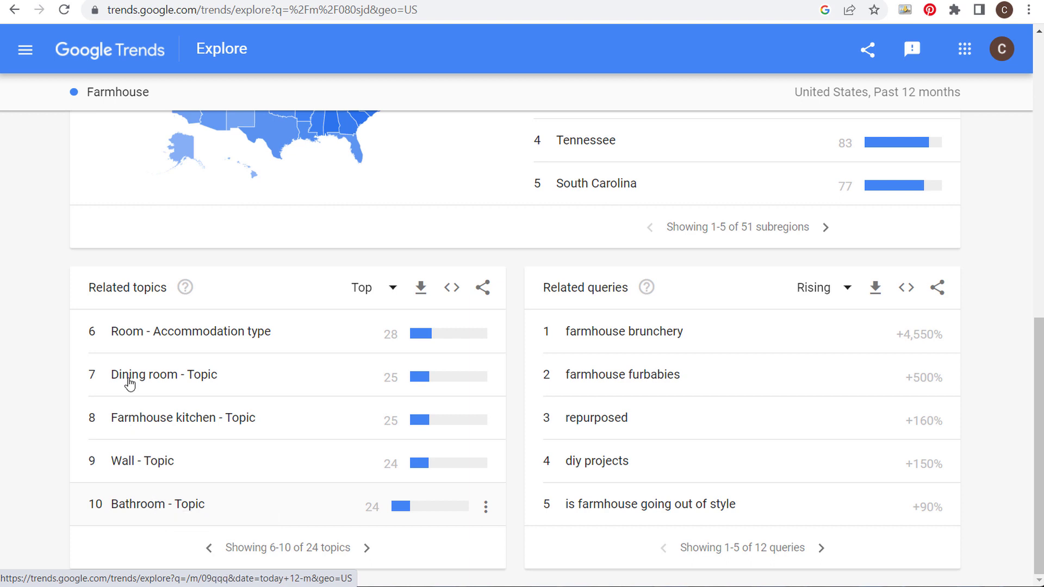
Open the Bathroom topic and set both Related topics and Related queries to Top.
{"action": "left_click", "coordinate": [144, 515]}
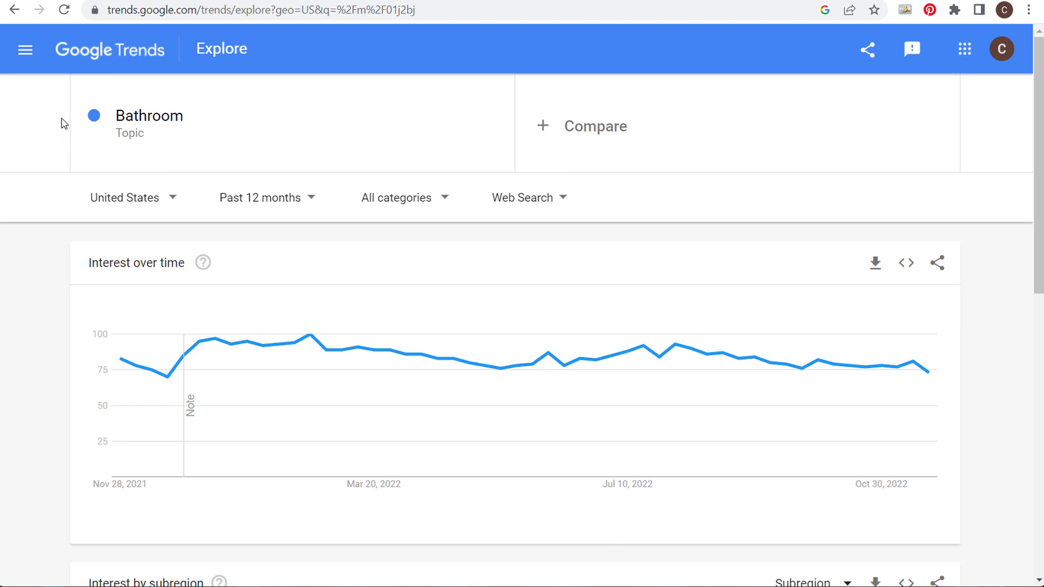
{"action": "scroll", "coordinate": [61, 127], "scroll_direction": "down", "scroll_amount": 10}
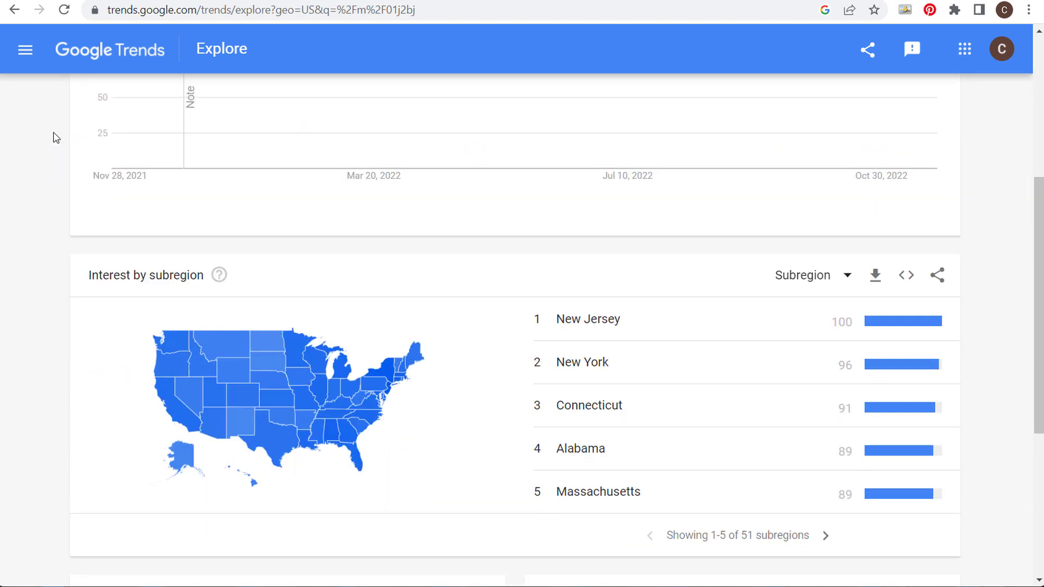
{"action": "scroll", "coordinate": [54, 217], "scroll_direction": "down", "scroll_amount": 1}
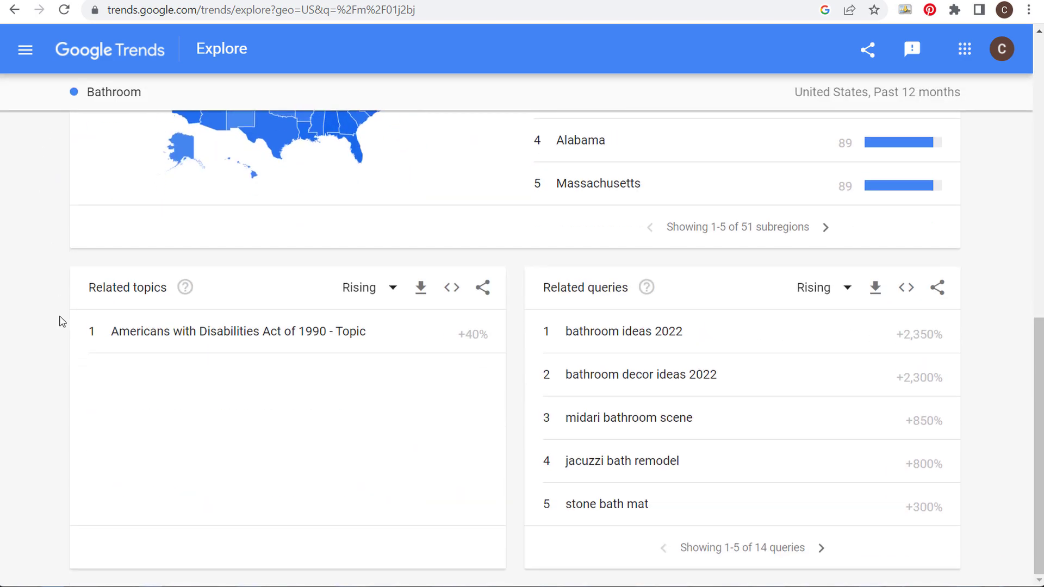
{"action": "left_click", "coordinate": [367, 298]}
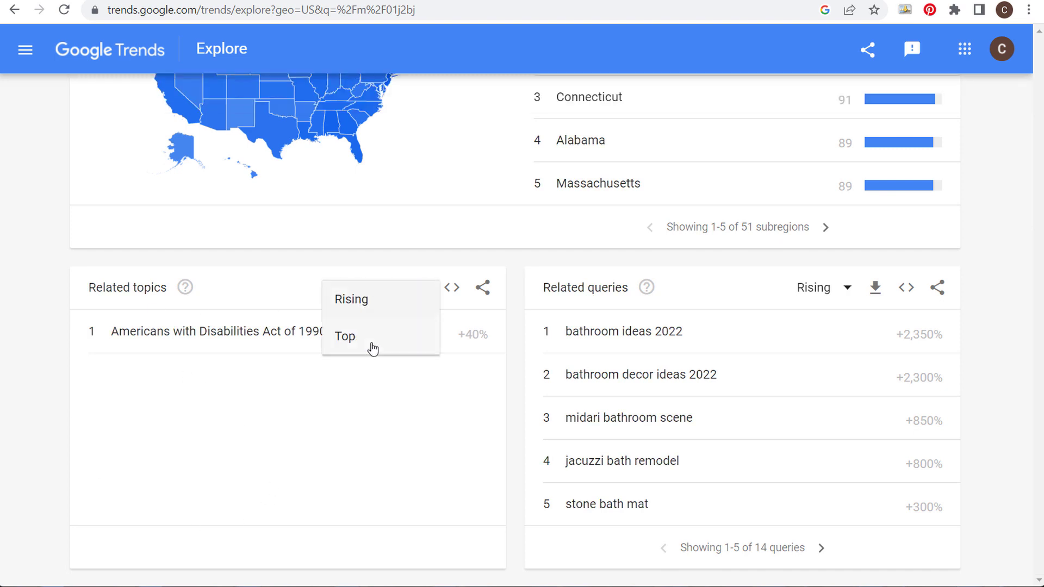
{"action": "left_click", "coordinate": [371, 344]}
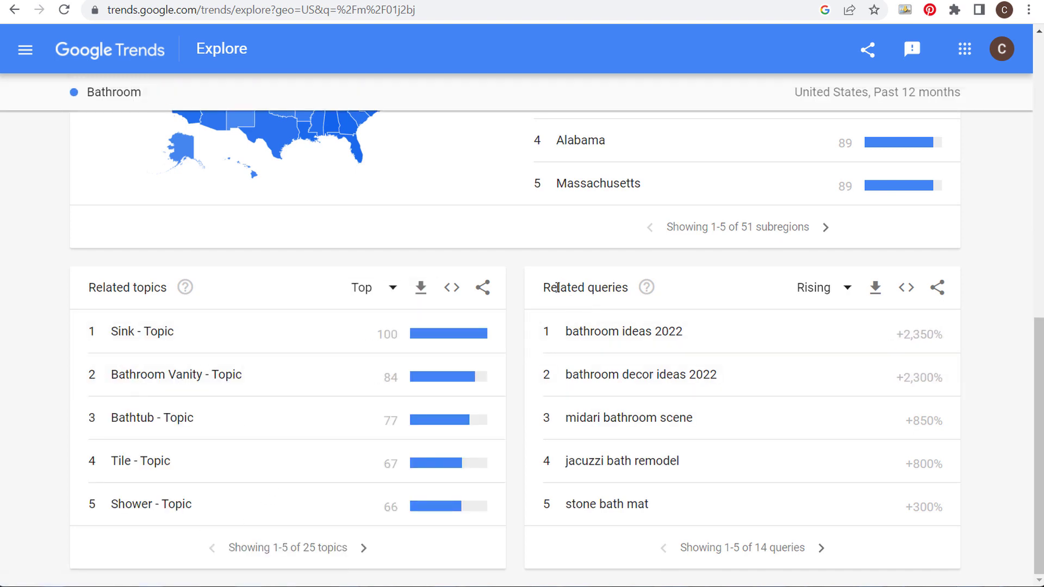
{"action": "left_click", "coordinate": [812, 298]}
{"action": "left_click", "coordinate": [831, 336]}
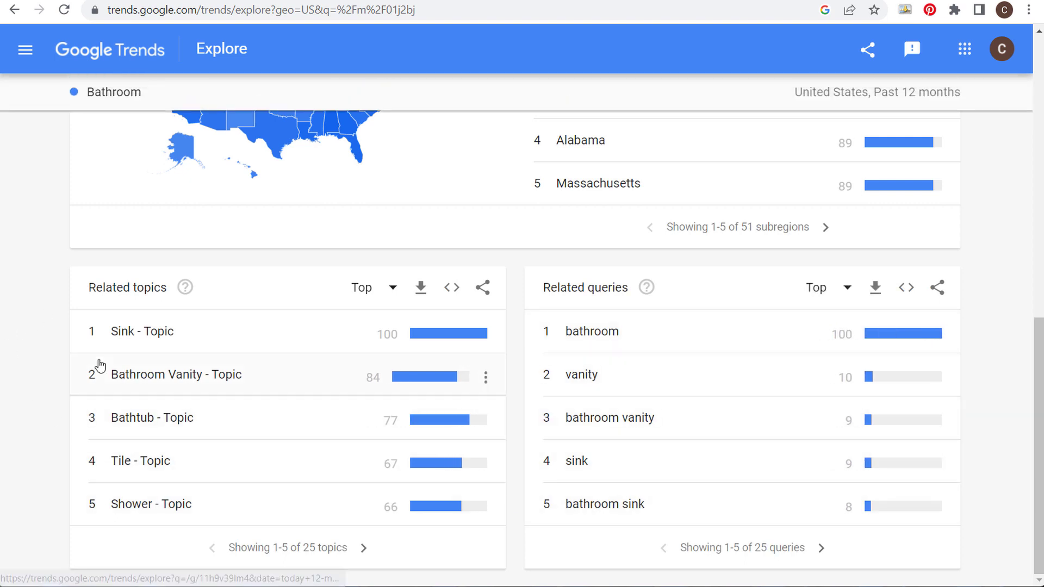
Page Bathroom's related queries to 6–10 and related topics to 11–15.
{"action": "left_click", "coordinate": [823, 549]}
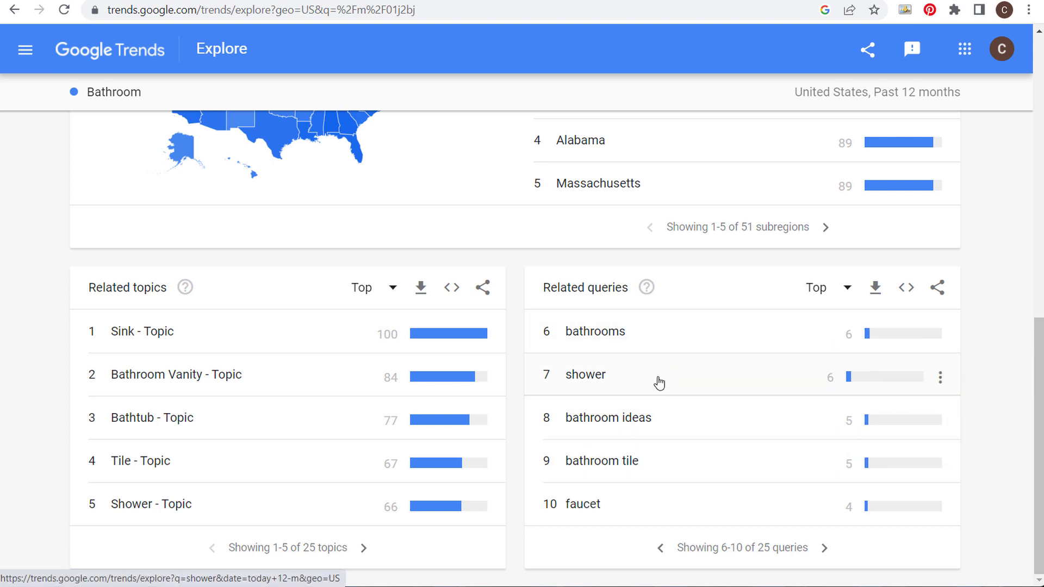
{"action": "left_click", "coordinate": [364, 549]}
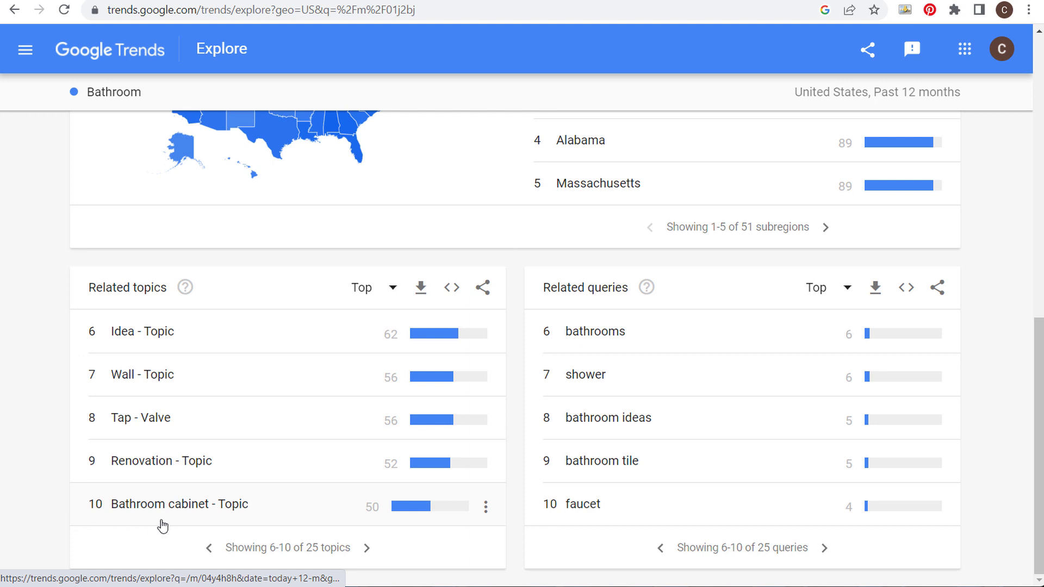
{"action": "left_click", "coordinate": [366, 549]}
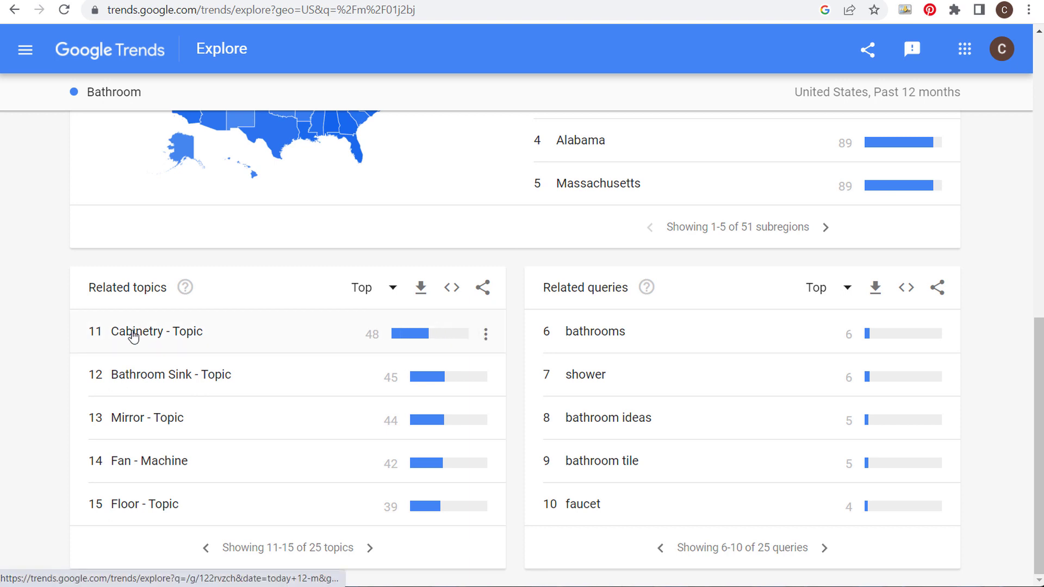
Open the Cabinetry topic and set its Related topics to Top.
{"action": "left_click", "coordinate": [186, 333]}
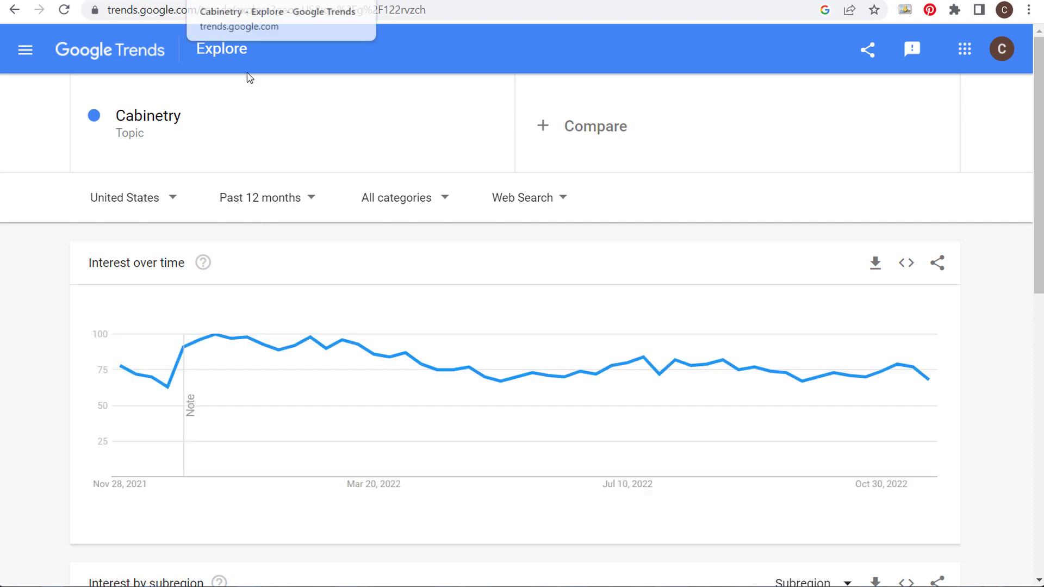
{"action": "scroll", "coordinate": [70, 213], "scroll_direction": "down", "scroll_amount": 3}
{"action": "scroll", "coordinate": [40, 259], "scroll_direction": "down", "scroll_amount": 7}
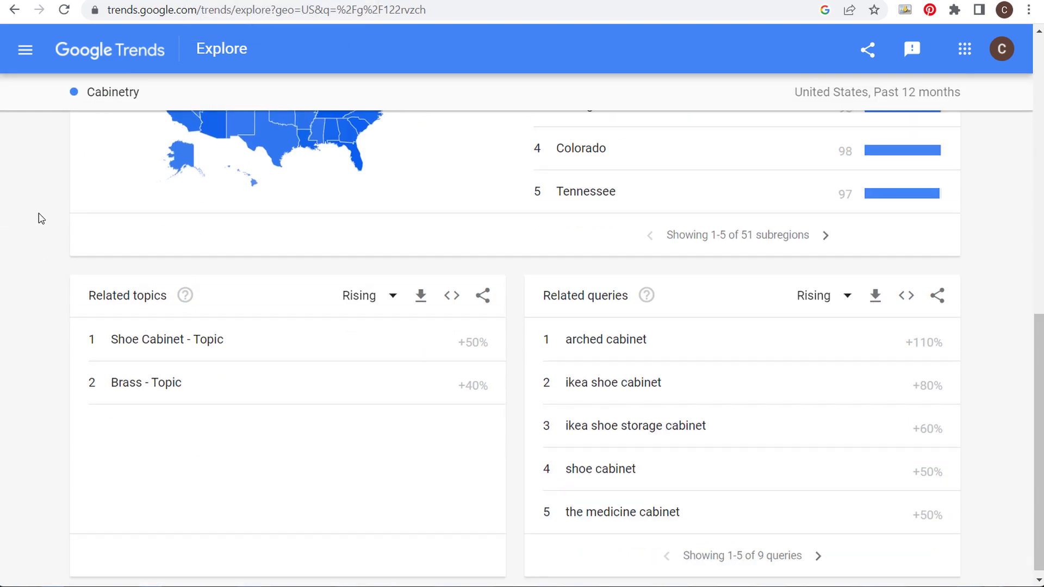
{"action": "left_click", "coordinate": [360, 288]}
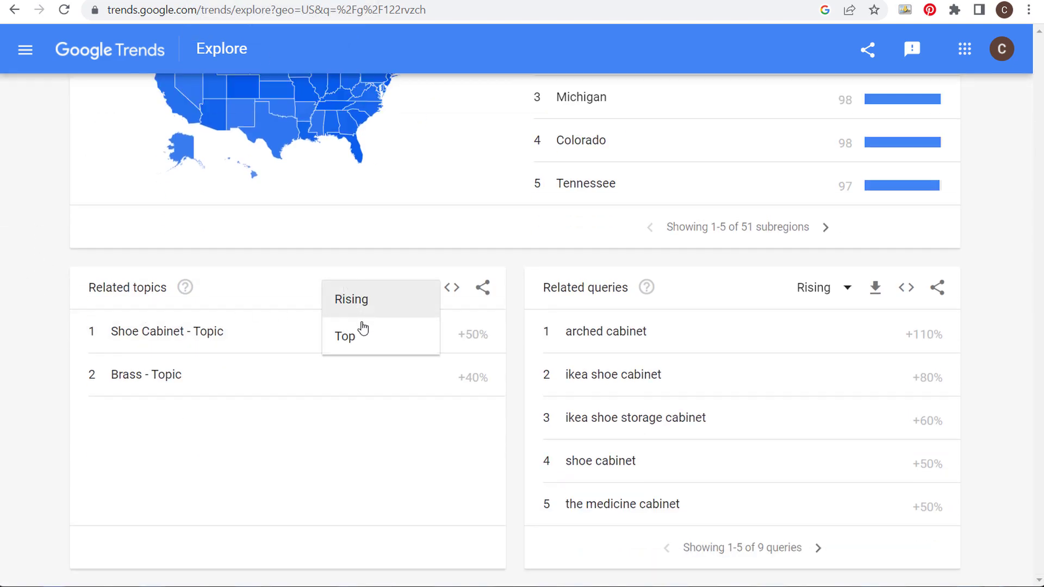
{"action": "left_click", "coordinate": [346, 335]}
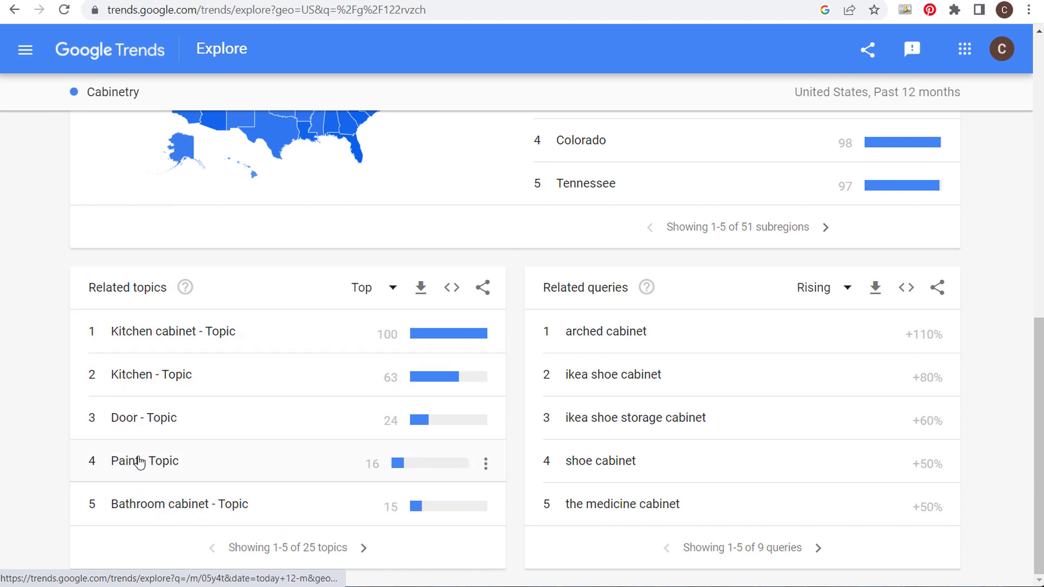
Page Cabinetry's top related topics through to 16–20 and open the Sink topic.
{"action": "left_click", "coordinate": [364, 549]}
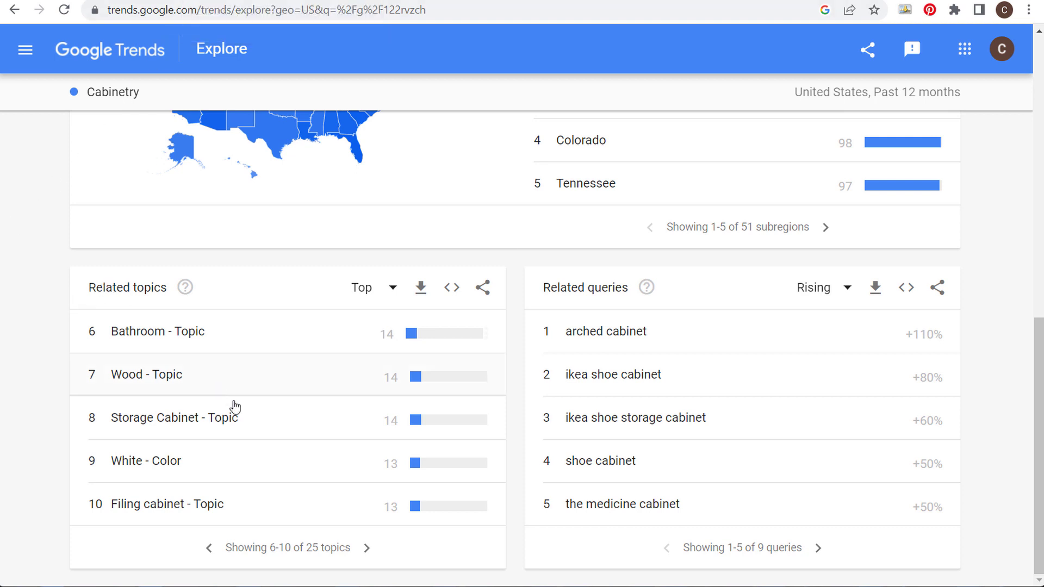
{"action": "left_click", "coordinate": [368, 549]}
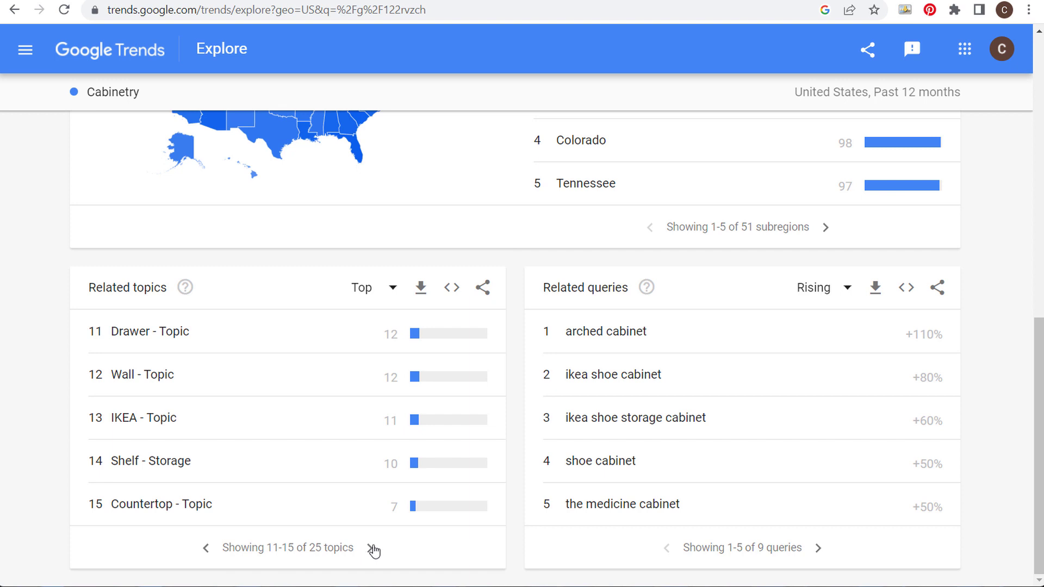
{"action": "left_click", "coordinate": [371, 548]}
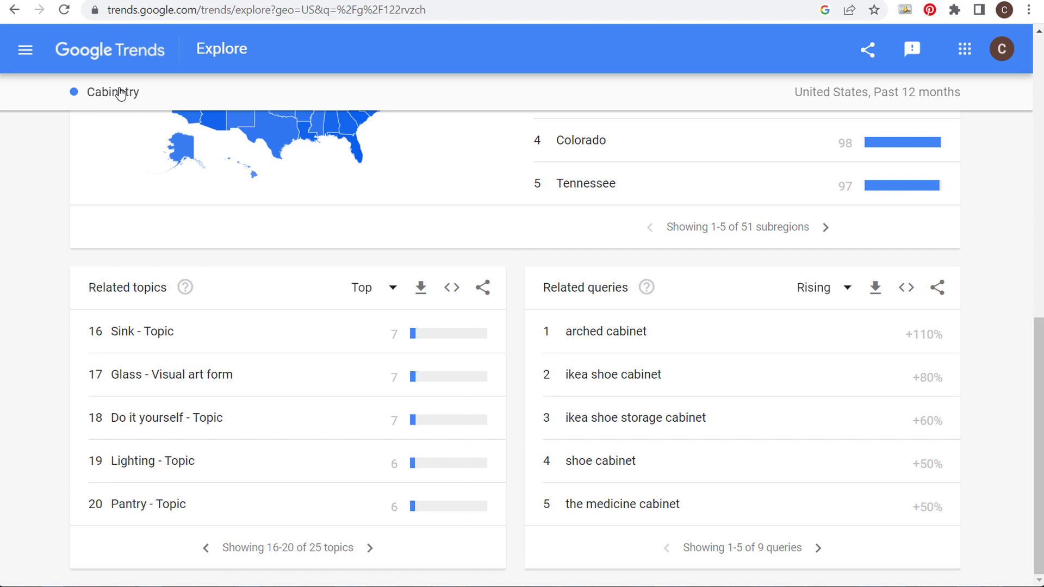
{"action": "left_click", "coordinate": [130, 334]}
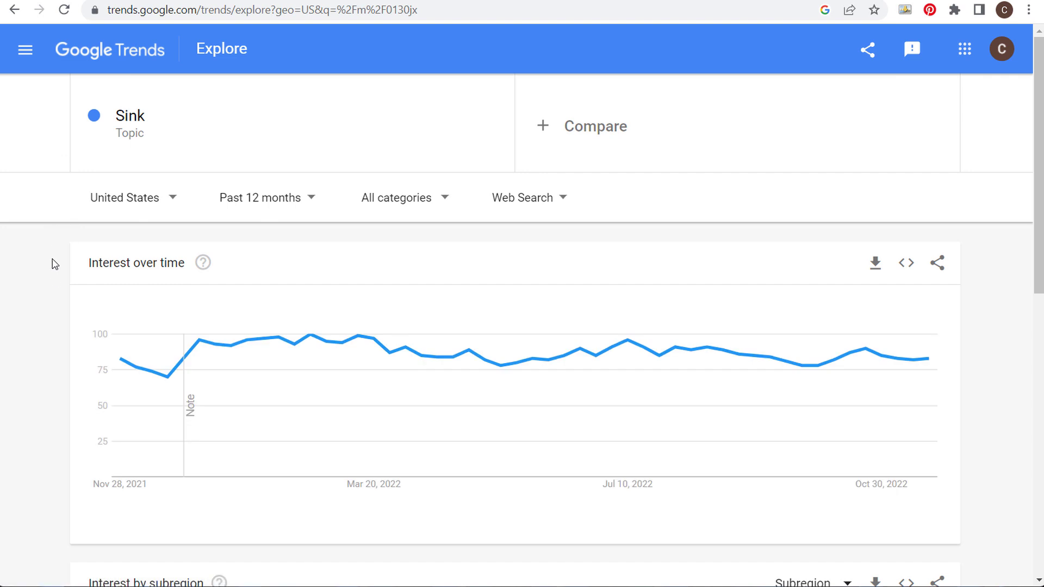
Set Sink's Related topics to Top and page to items 6–10.
{"action": "scroll", "coordinate": [54, 265], "scroll_direction": "down", "scroll_amount": 10}
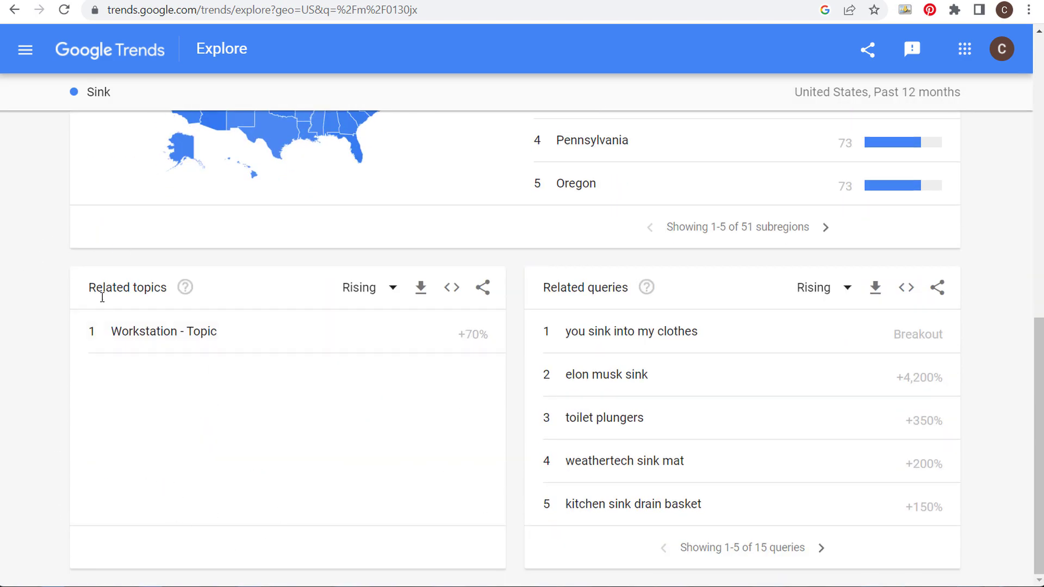
{"action": "left_click_drag", "start_coordinate": [92, 290], "coordinate": [179, 287]}
{"action": "left_click", "coordinate": [240, 259]}
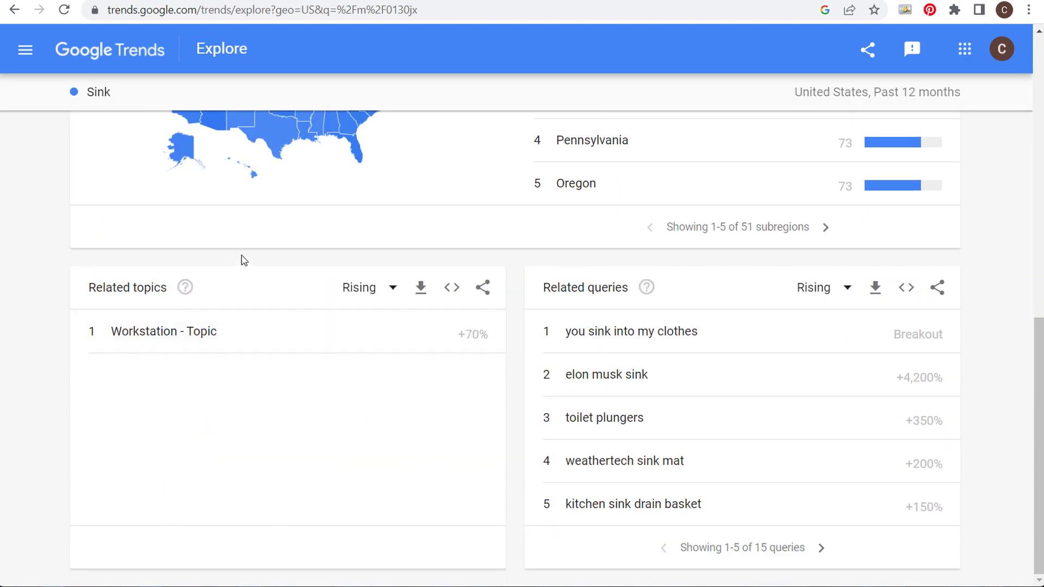
{"action": "left_click", "coordinate": [373, 289]}
{"action": "left_click", "coordinate": [379, 342]}
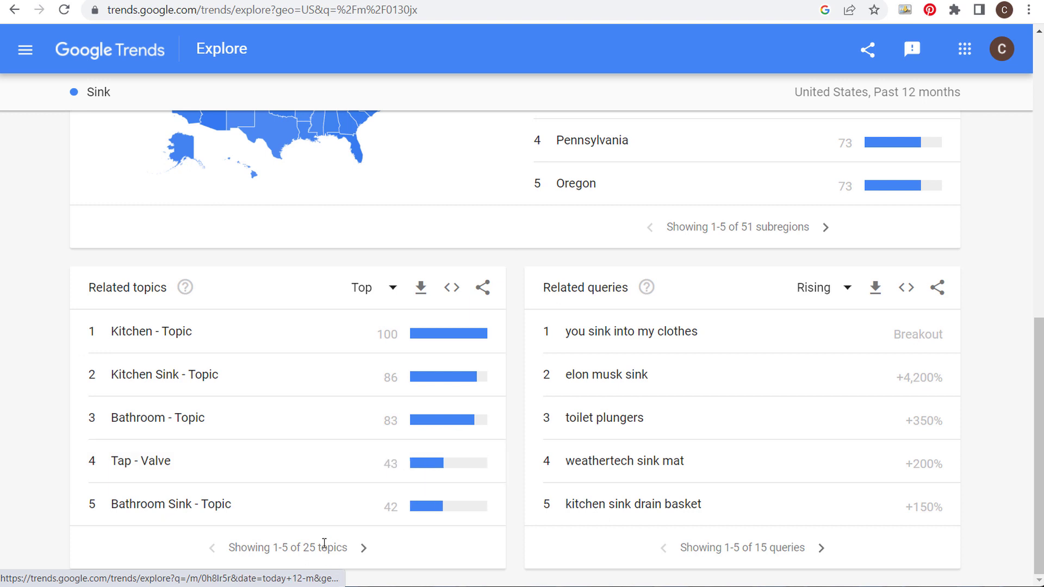
{"action": "left_click", "coordinate": [360, 548]}
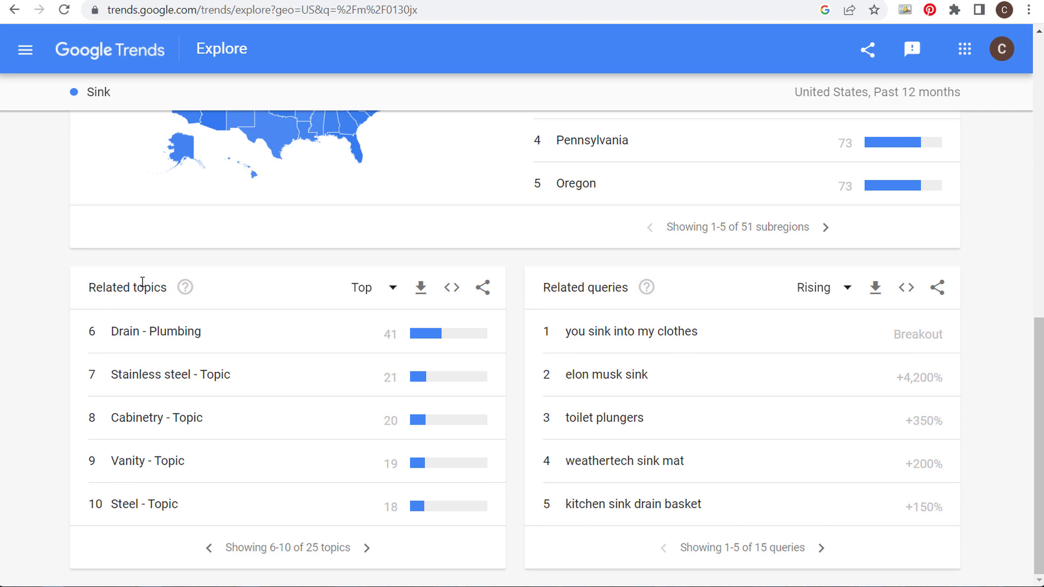
Select the Sink search term at the top for replacement.
{"action": "scroll", "coordinate": [38, 259], "scroll_direction": "up", "scroll_amount": 4}
{"action": "scroll", "coordinate": [437, 384], "scroll_direction": "down", "scroll_amount": 3}
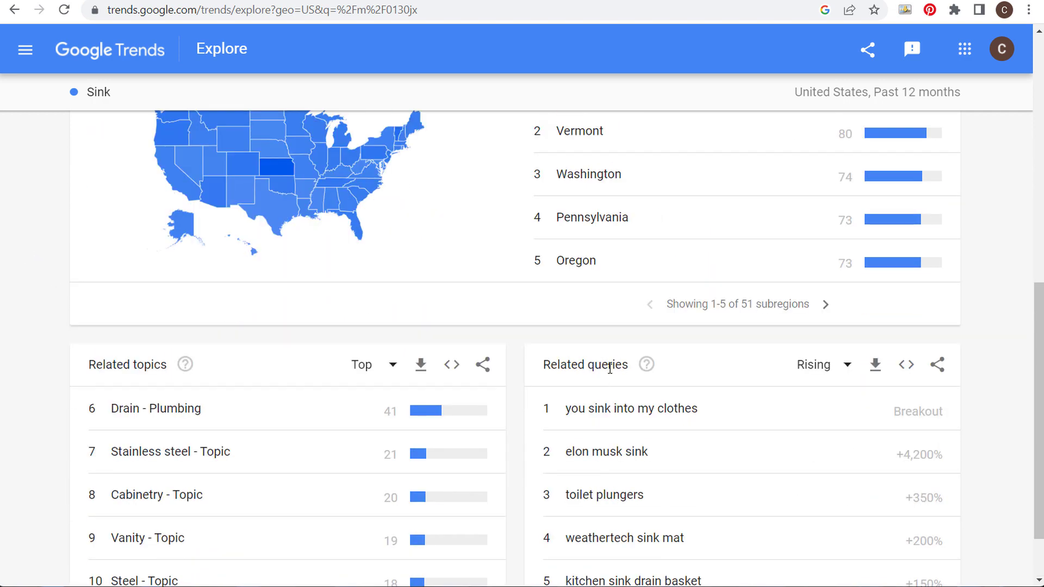
{"action": "left_click_drag", "start_coordinate": [538, 367], "coordinate": [993, 480]}
{"action": "left_click", "coordinate": [979, 338]}
{"action": "scroll", "coordinate": [979, 337], "scroll_direction": "up", "scroll_amount": 10}
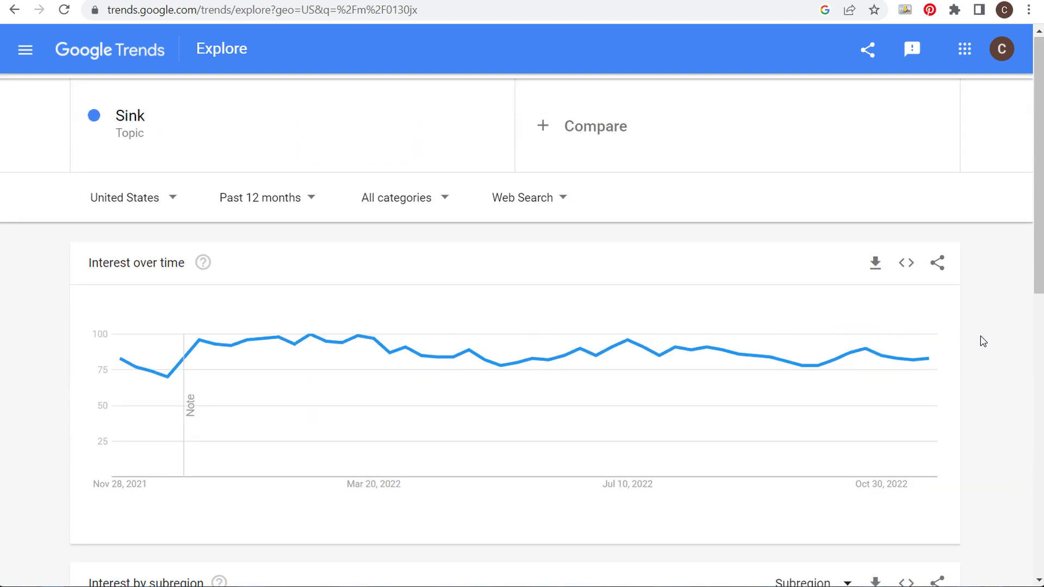
{"action": "left_click", "coordinate": [245, 129]}
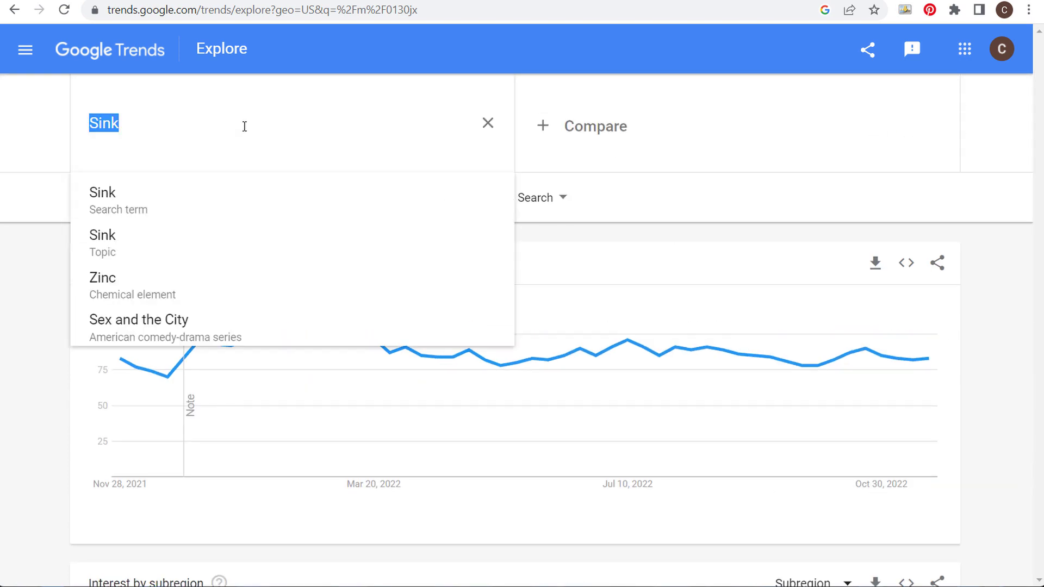
Explore the Farmhouse topic in place of Sink with Related queries set to Top.
{"action": "type", "text": "Farmhouse"}
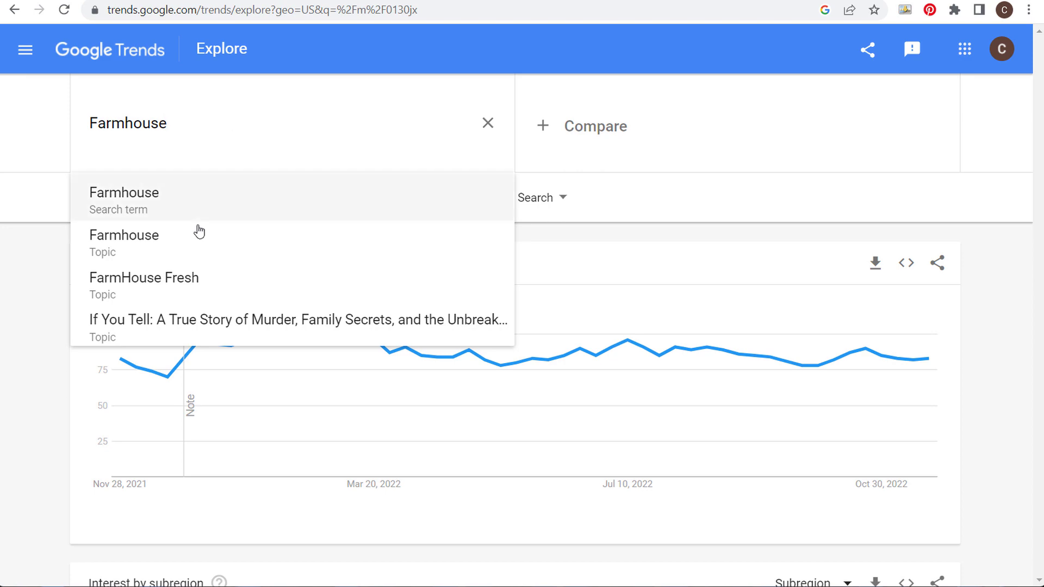
{"action": "left_click", "coordinate": [185, 253]}
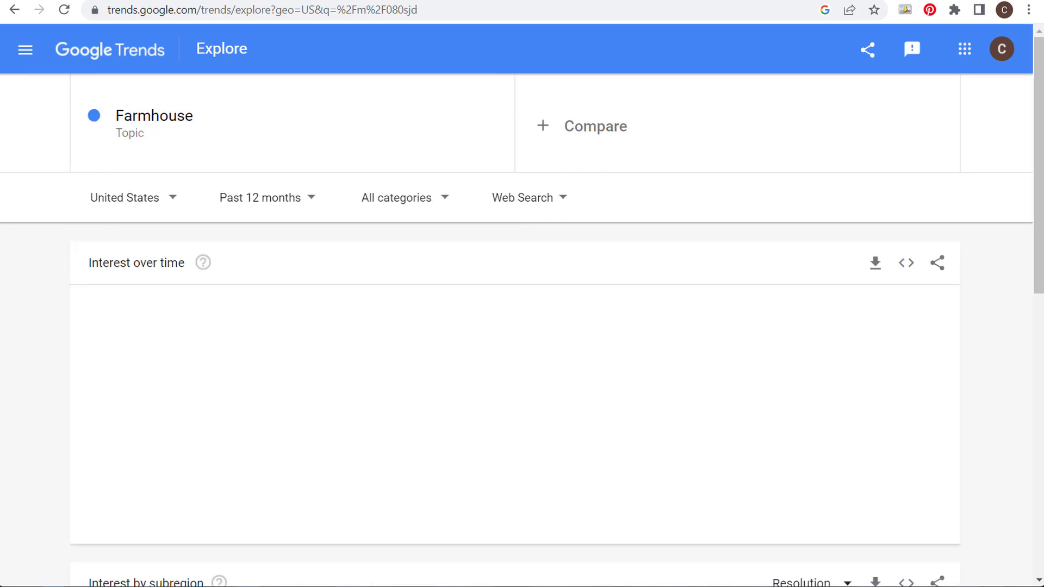
{"action": "scroll", "coordinate": [65, 266], "scroll_direction": "down", "scroll_amount": 10}
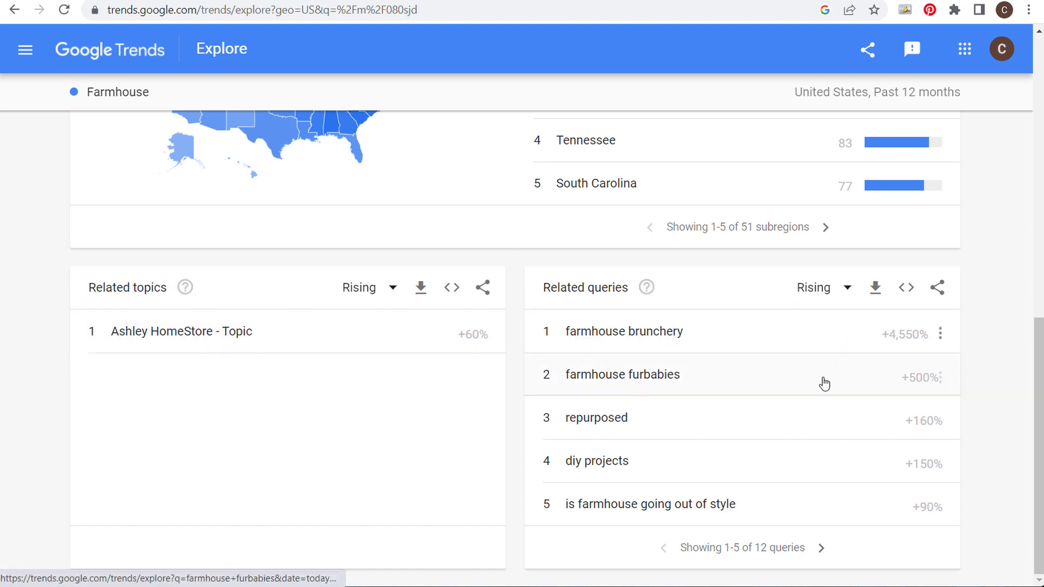
{"action": "left_click", "coordinate": [845, 288]}
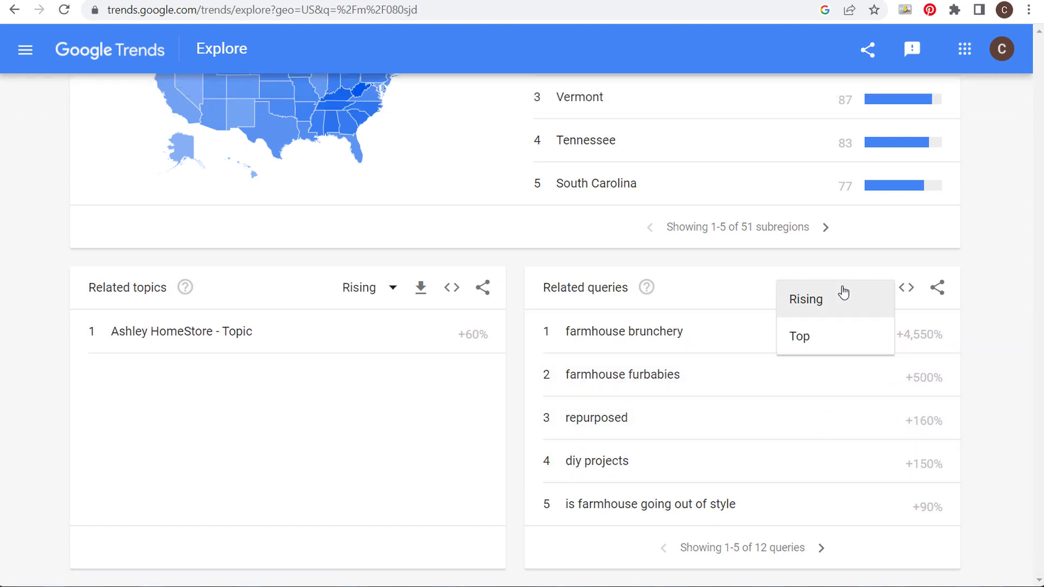
{"action": "left_click", "coordinate": [818, 337]}
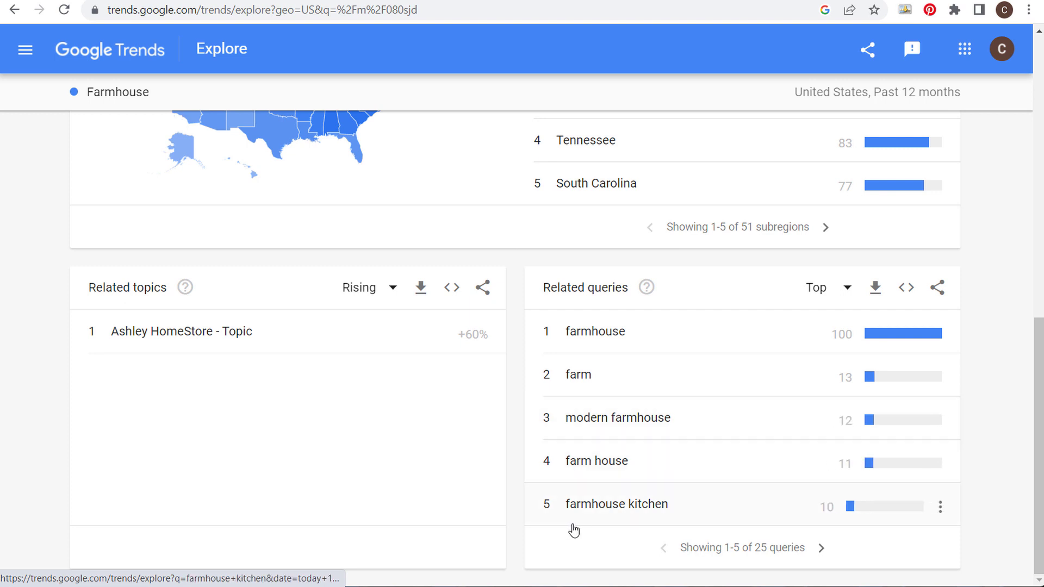
Page Farmhouse's top related queries through to 16–20 and open 'farmhouse dining table'.
{"action": "left_click", "coordinate": [822, 548]}
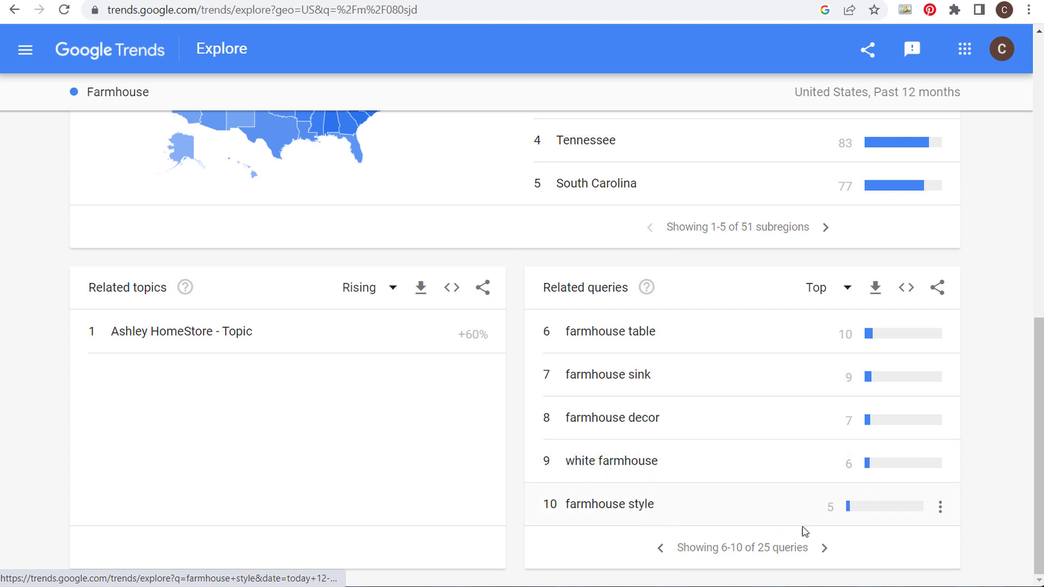
{"action": "left_click", "coordinate": [825, 548]}
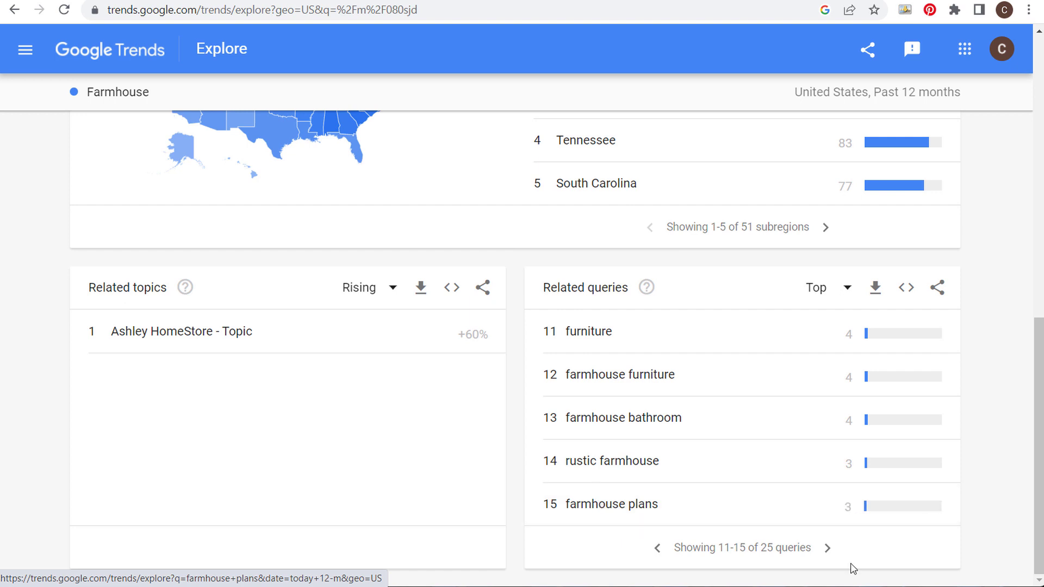
{"action": "left_click", "coordinate": [828, 550]}
{"action": "left_click_drag", "start_coordinate": [544, 288], "coordinate": [625, 319]}
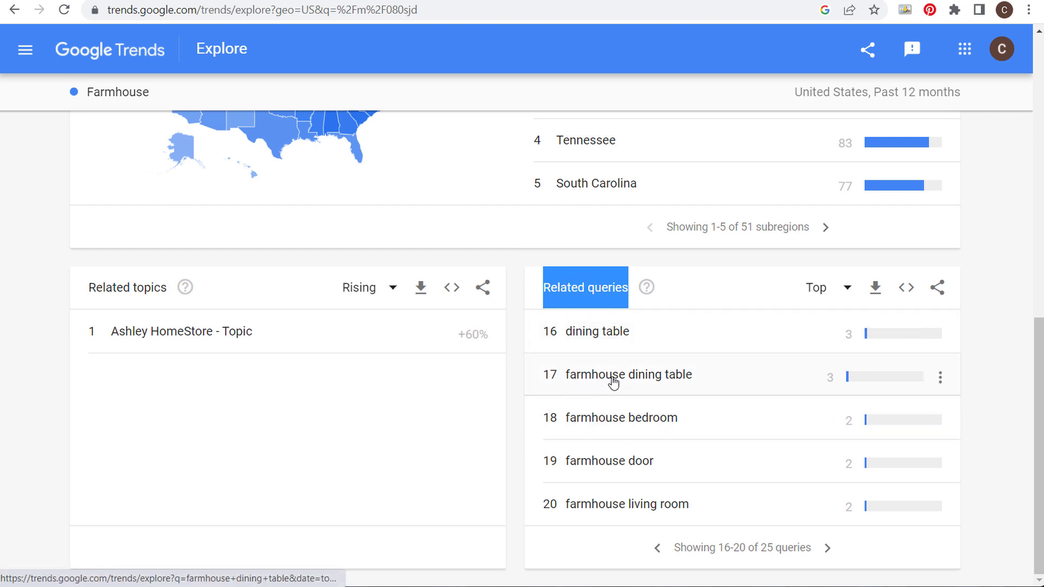
{"action": "left_click", "coordinate": [659, 379]}
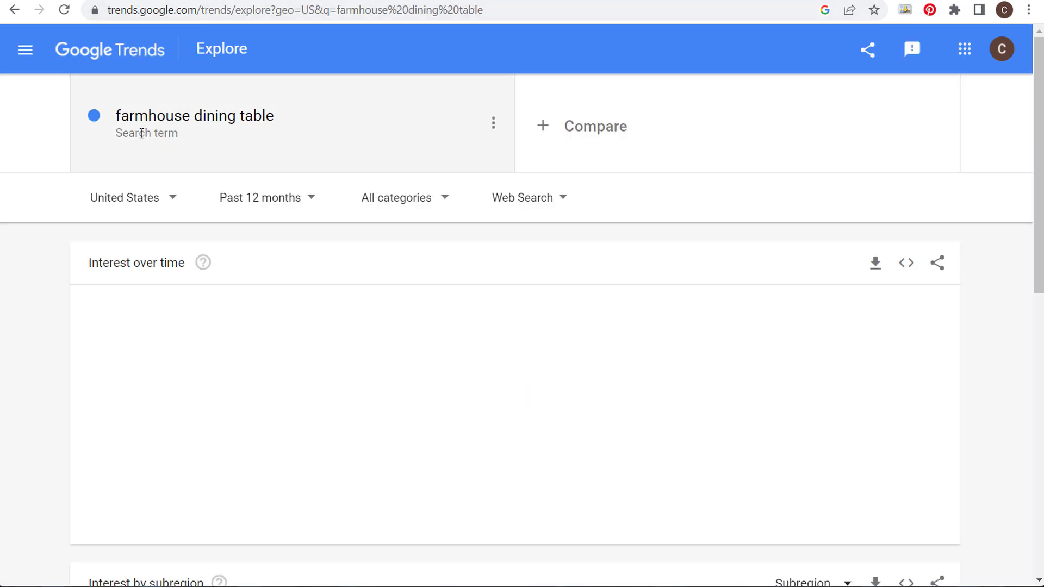
Set farmhouse dining table's Related queries to Top and page through to items 16–20.
{"action": "scroll", "coordinate": [508, 266], "scroll_direction": "down", "scroll_amount": 12}
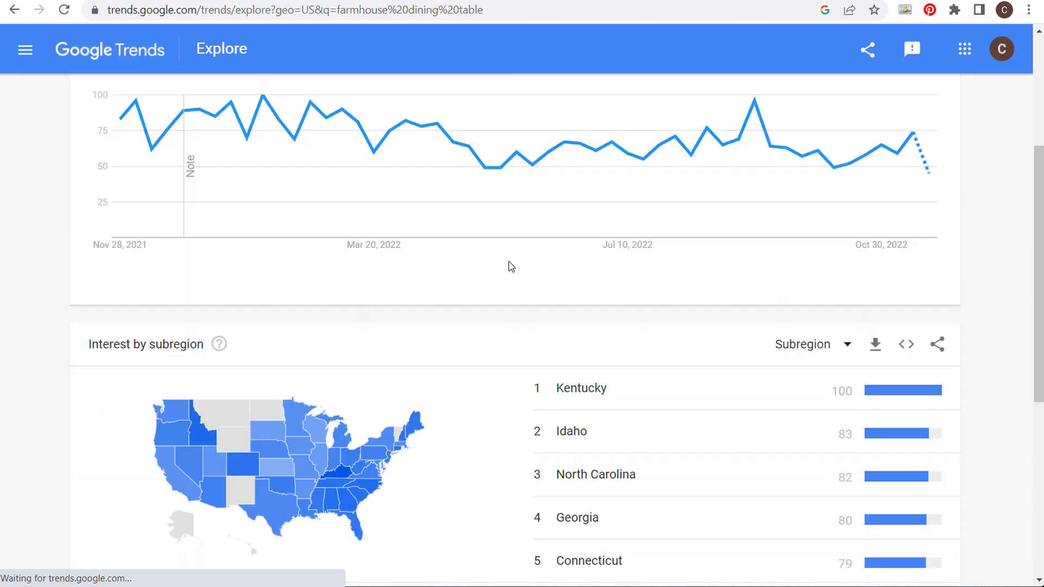
{"action": "left_click", "coordinate": [820, 289]}
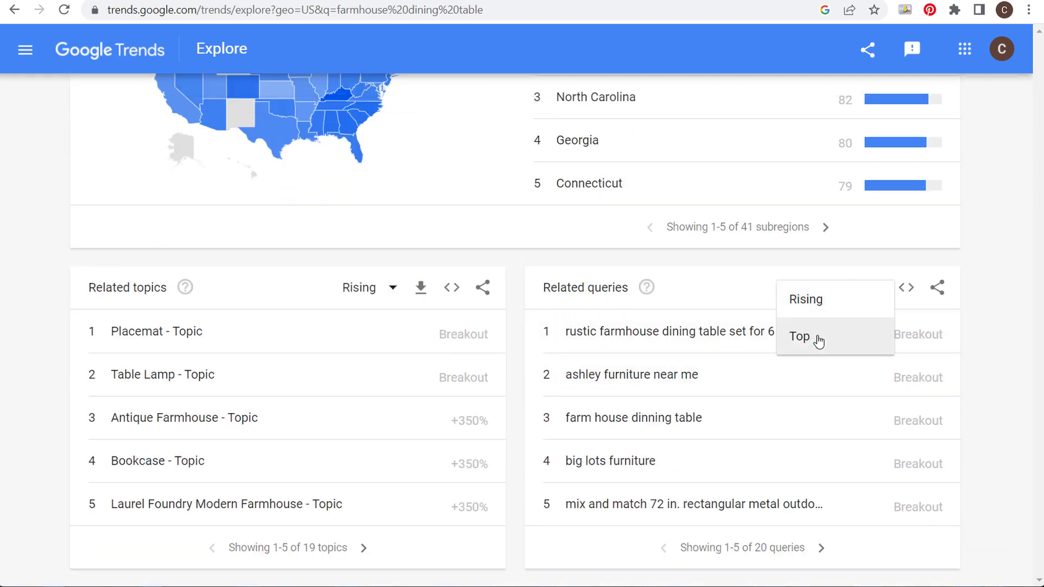
{"action": "left_click", "coordinate": [818, 338]}
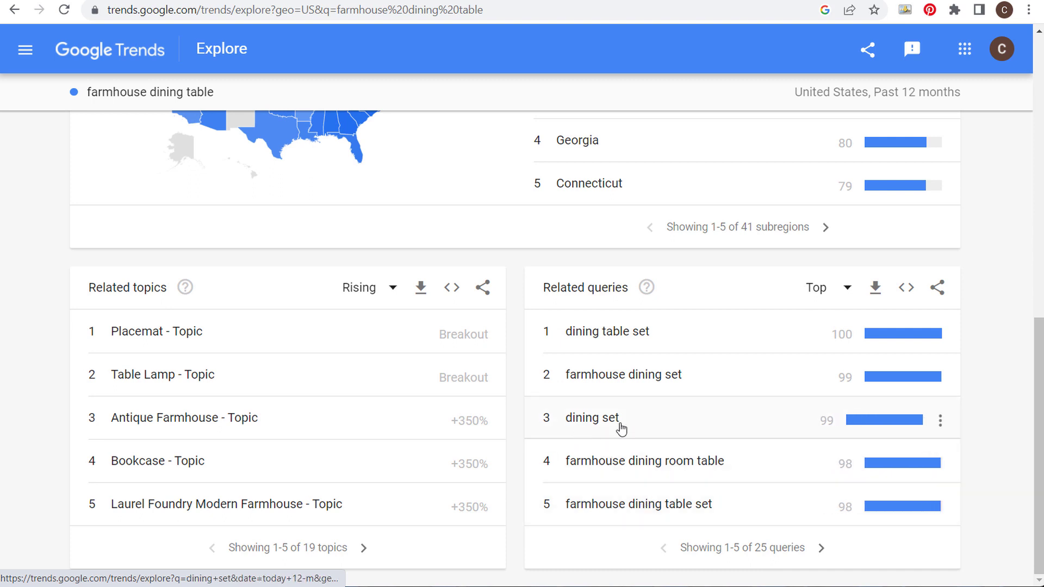
{"action": "left_click", "coordinate": [823, 550]}
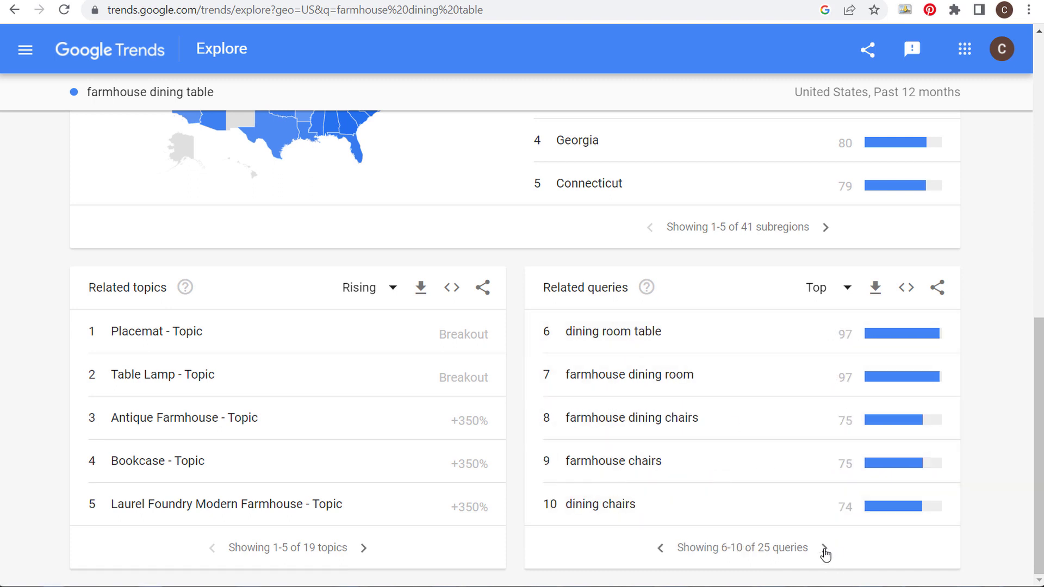
{"action": "left_click", "coordinate": [822, 550]}
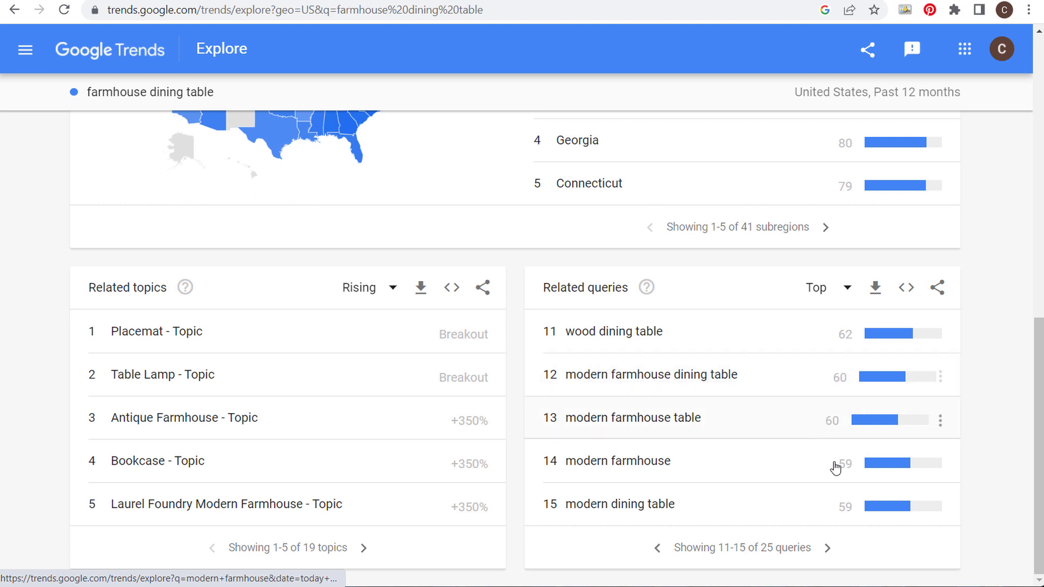
{"action": "left_click", "coordinate": [825, 556]}
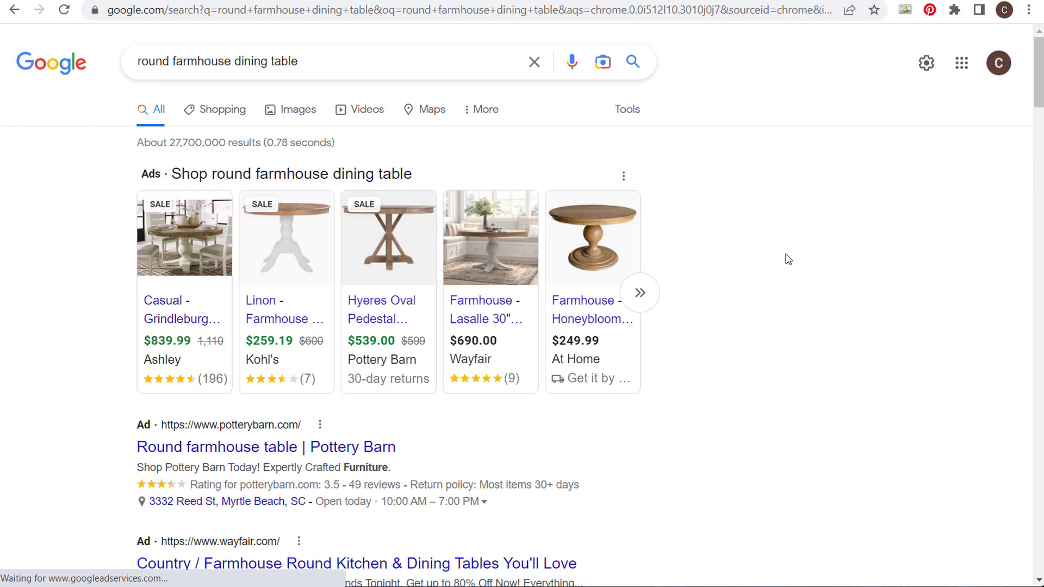
Scroll through the Google results for round farmhouse dining table.
{"action": "scroll", "coordinate": [789, 259], "scroll_direction": "down", "scroll_amount": 8}
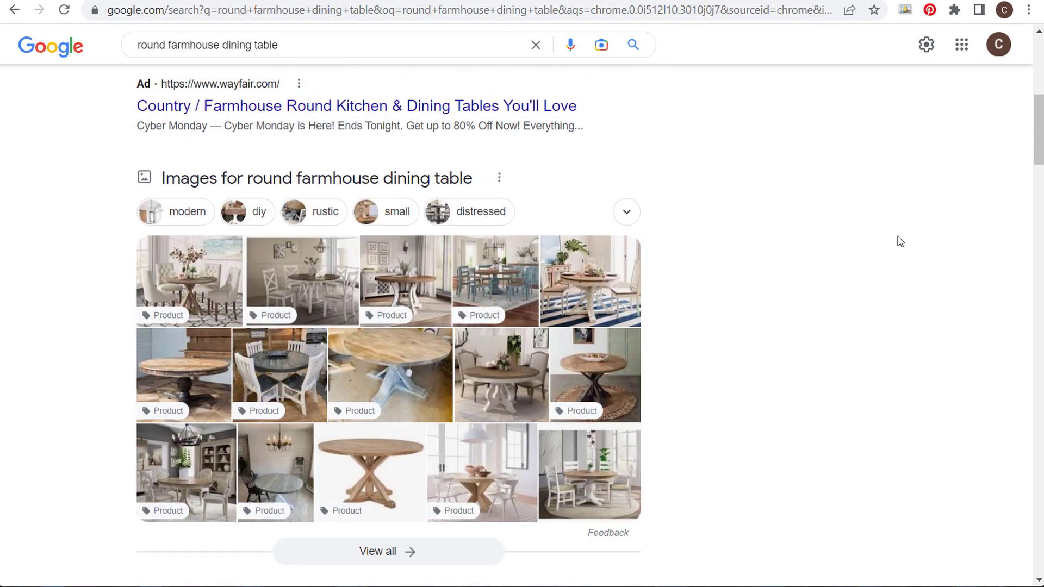
{"action": "scroll", "coordinate": [870, 250], "scroll_direction": "up", "scroll_amount": 3}
{"action": "scroll", "coordinate": [857, 274], "scroll_direction": "down", "scroll_amount": 6}
{"action": "scroll", "coordinate": [816, 292], "scroll_direction": "up", "scroll_amount": 2}
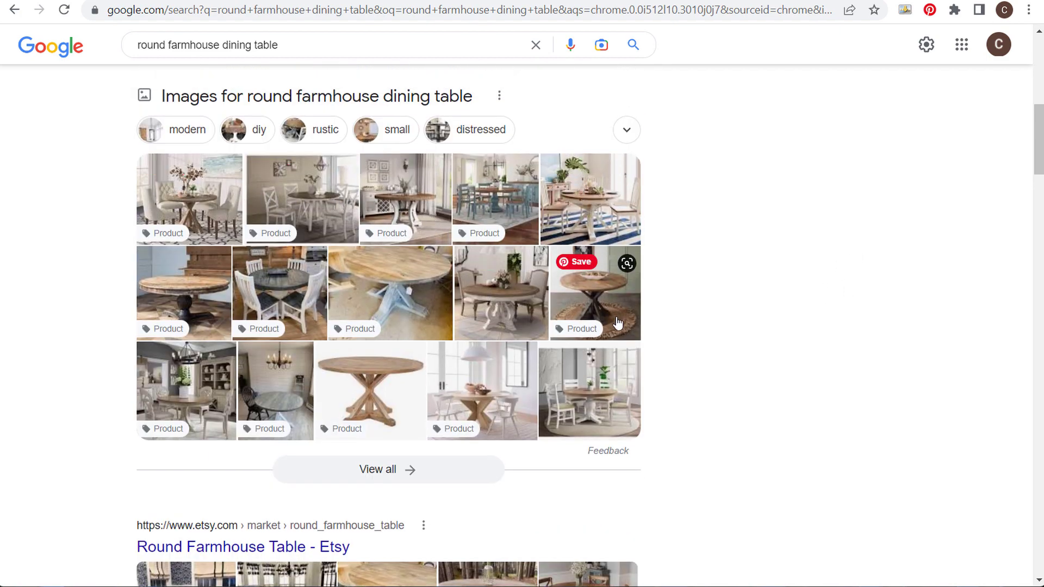
{"action": "scroll", "coordinate": [850, 310], "scroll_direction": "down", "scroll_amount": 5}
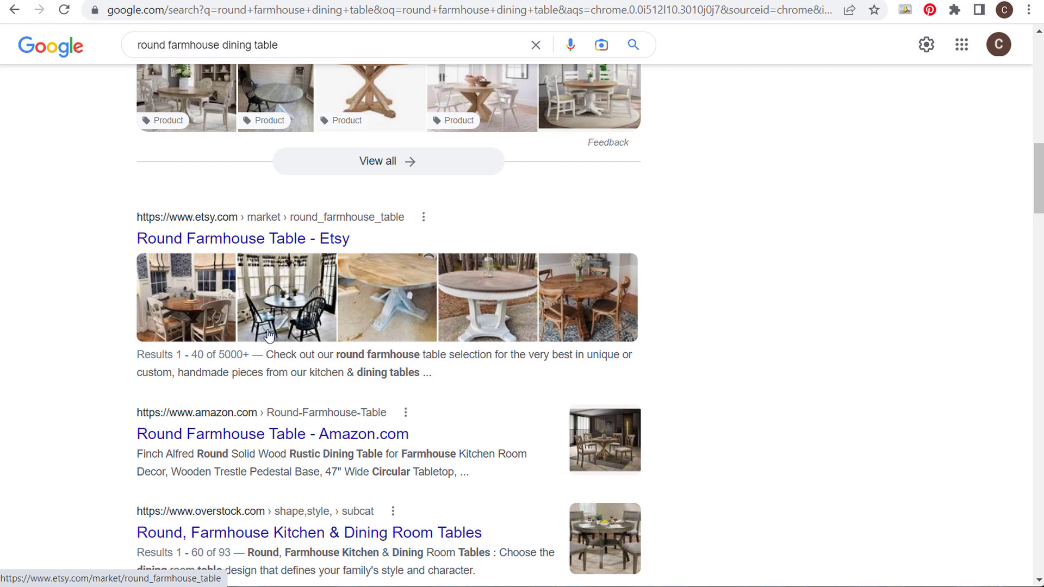
{"action": "scroll", "coordinate": [239, 308], "scroll_direction": "down", "scroll_amount": 3}
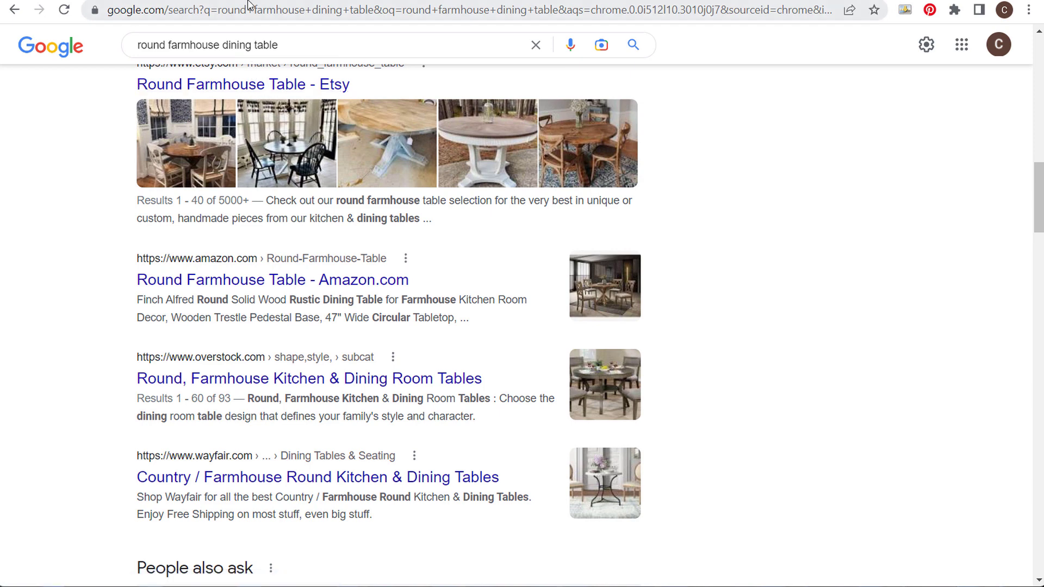
Switch to the Trends tab, return to the search results, and scroll them further.
{"action": "key", "text": "ctrl+w"}
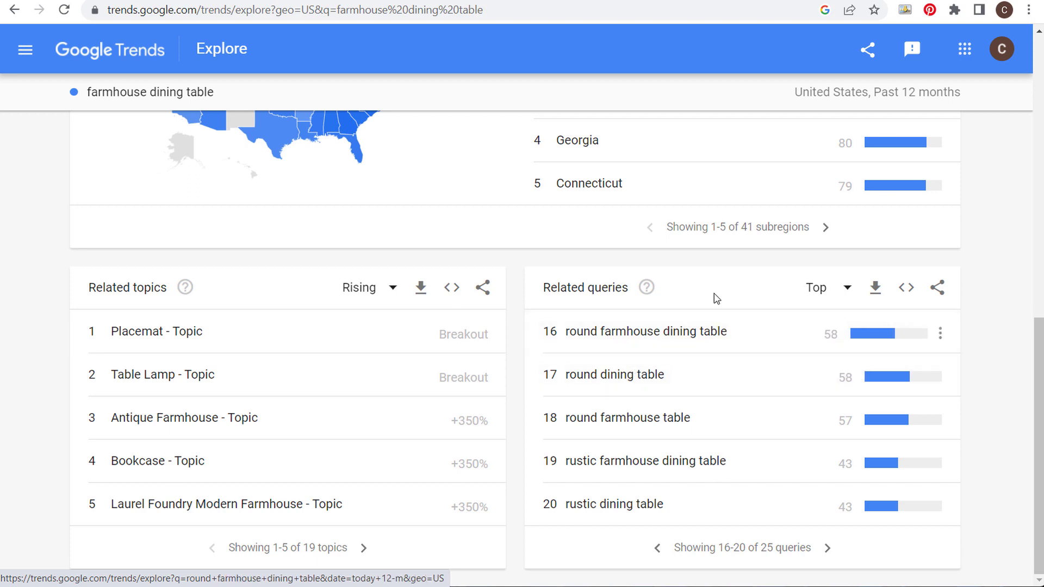
{"action": "left_click", "coordinate": [481, 1]}
{"action": "scroll", "coordinate": [119, 190], "scroll_direction": "down", "scroll_amount": 3}
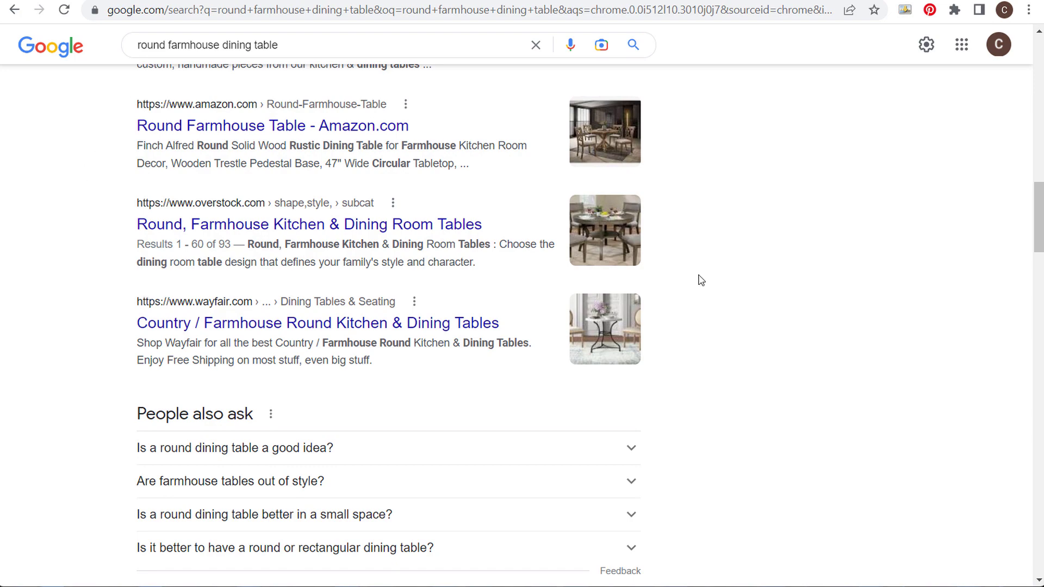
{"action": "scroll", "coordinate": [318, 376], "scroll_direction": "down", "scroll_amount": 15}
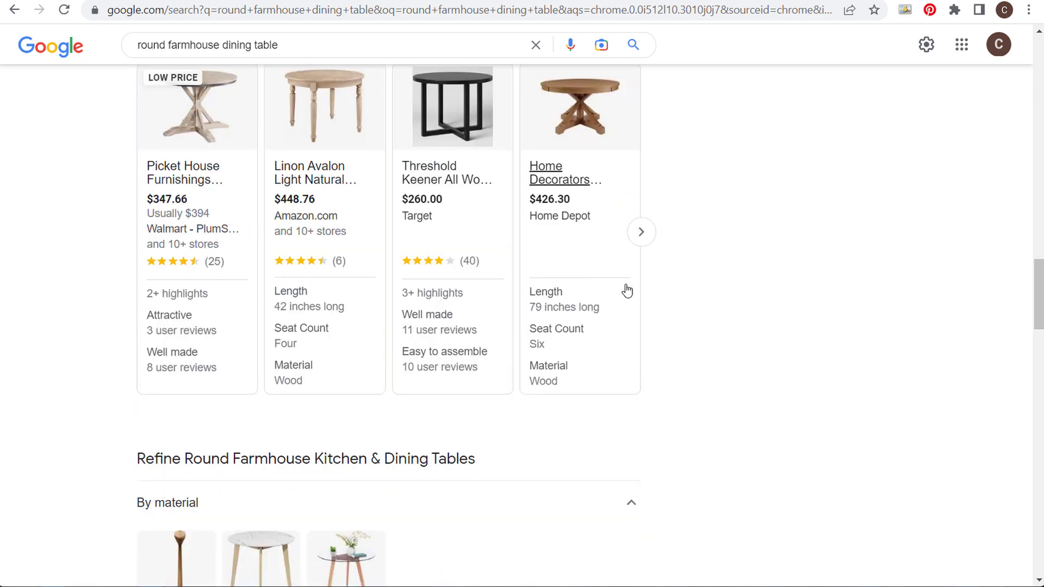
{"action": "scroll", "coordinate": [683, 466], "scroll_direction": "down", "scroll_amount": 5}
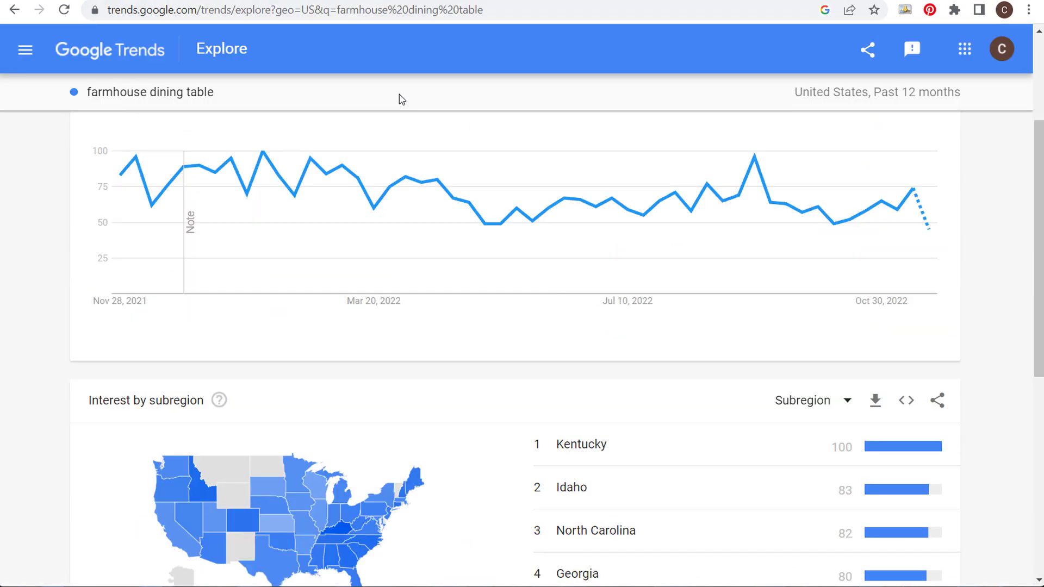
{"action": "scroll", "coordinate": [401, 99], "scroll_direction": "up", "scroll_amount": 3}
Replace the Trends search term with 'farmhouse bathroom'.
{"action": "left_click", "coordinate": [277, 116]}
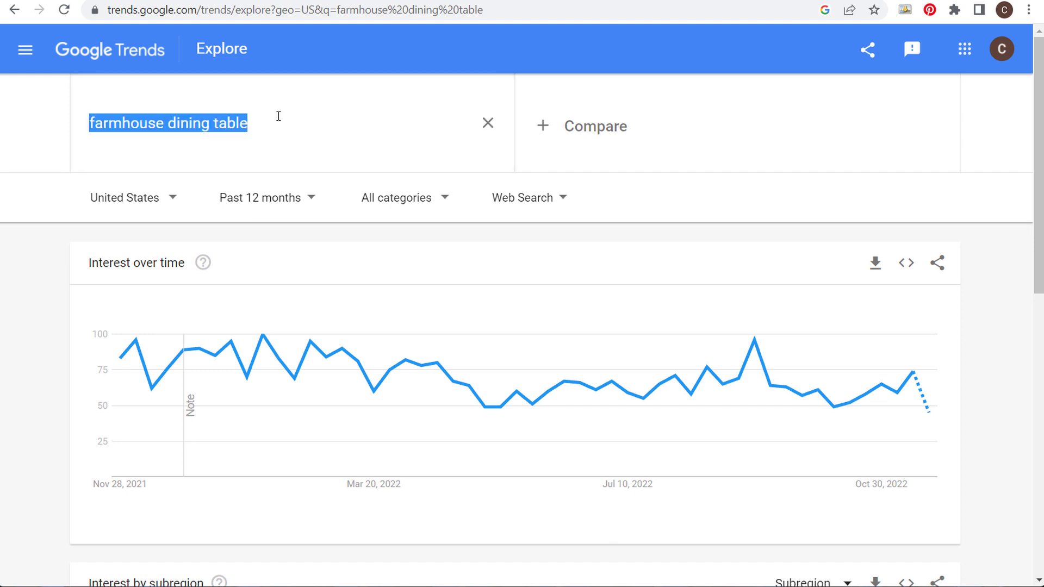
{"action": "type", "text": "farmhous"}
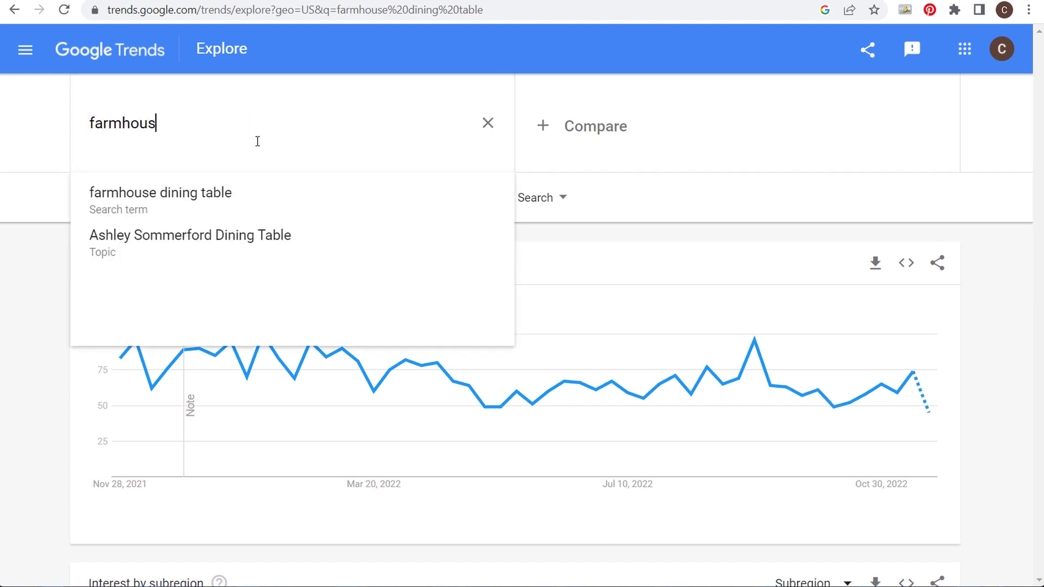
{"action": "type", "text": "e bathroom"}
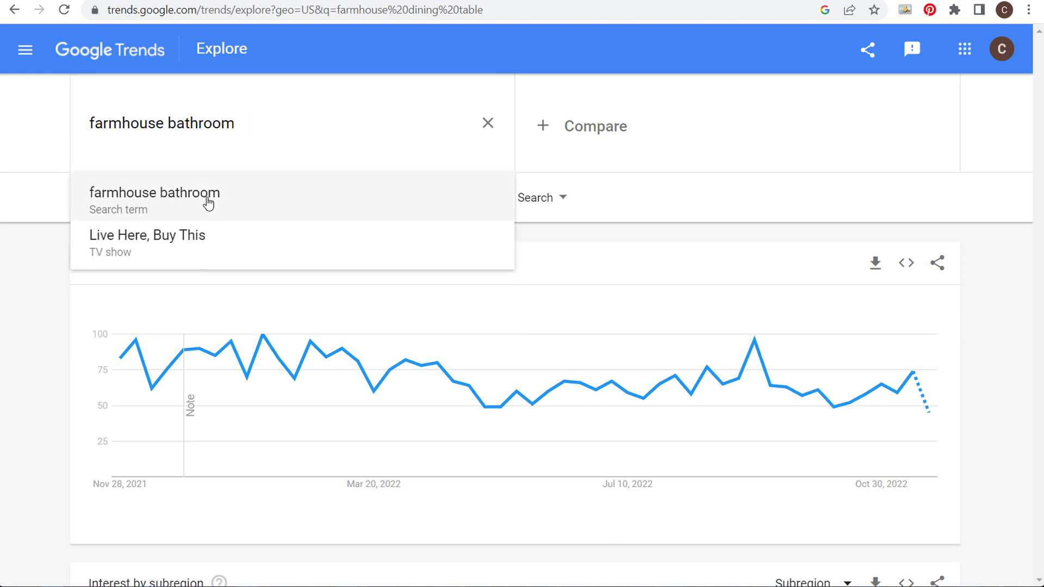
{"action": "left_click", "coordinate": [243, 203]}
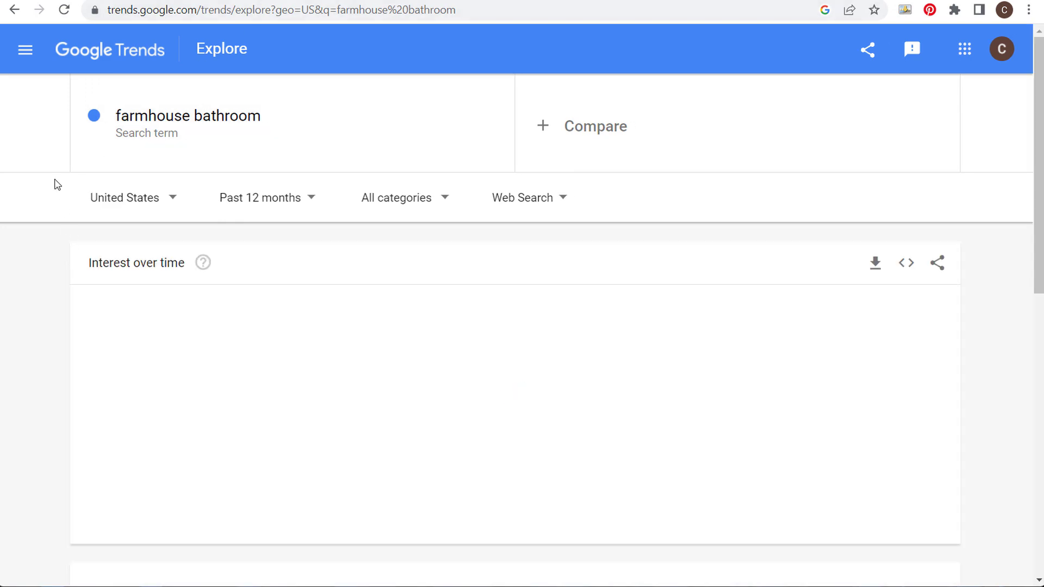
Show the Top related queries for farmhouse bathroom, ranks 6 to 10 of 25.
{"action": "scroll", "coordinate": [63, 179], "scroll_direction": "down", "scroll_amount": 8}
{"action": "scroll", "coordinate": [160, 258], "scroll_direction": "down", "scroll_amount": 3}
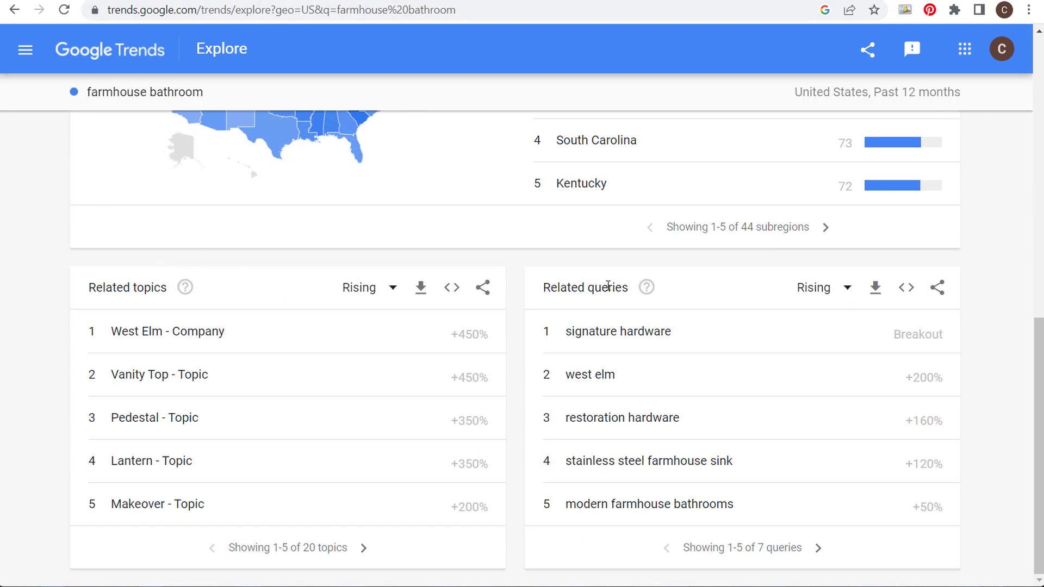
{"action": "left_click", "coordinate": [827, 290]}
{"action": "left_click", "coordinate": [831, 343]}
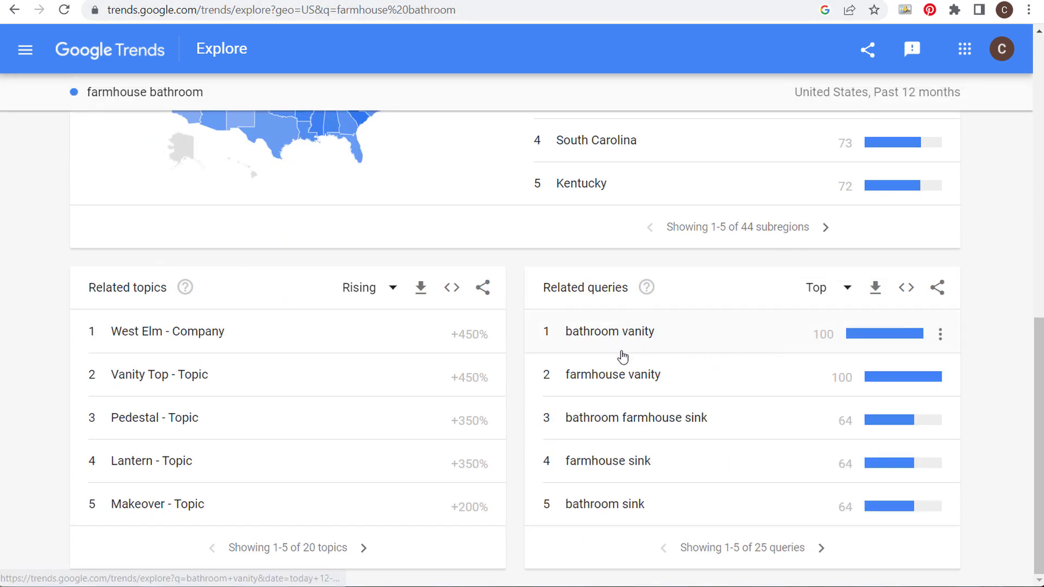
{"action": "left_click", "coordinate": [820, 548]}
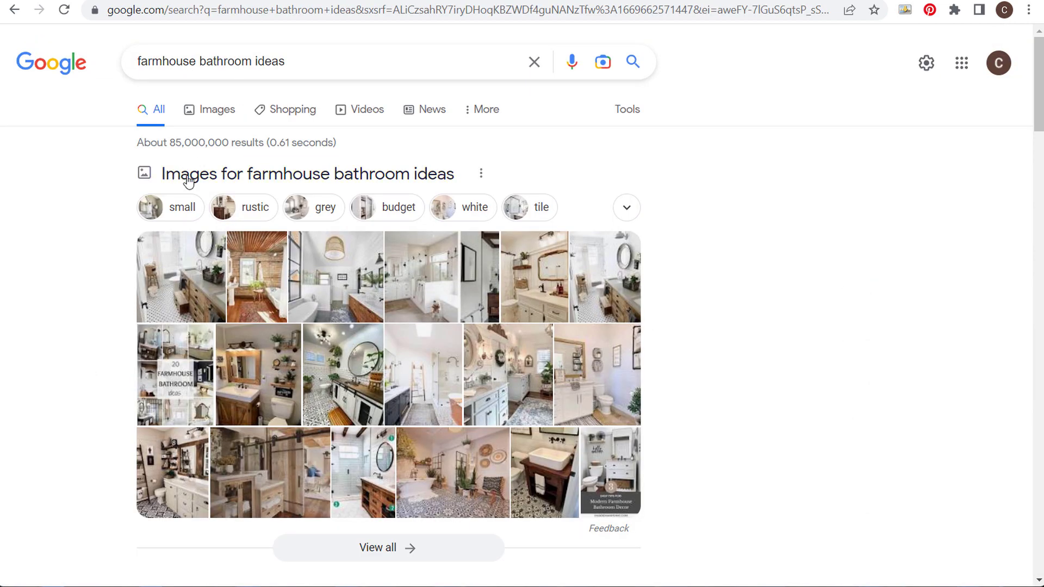
Browse the farmhouse bathroom ideas results: design articles, Popular products and People also ask.
{"action": "scroll", "coordinate": [723, 207], "scroll_direction": "down", "scroll_amount": 8}
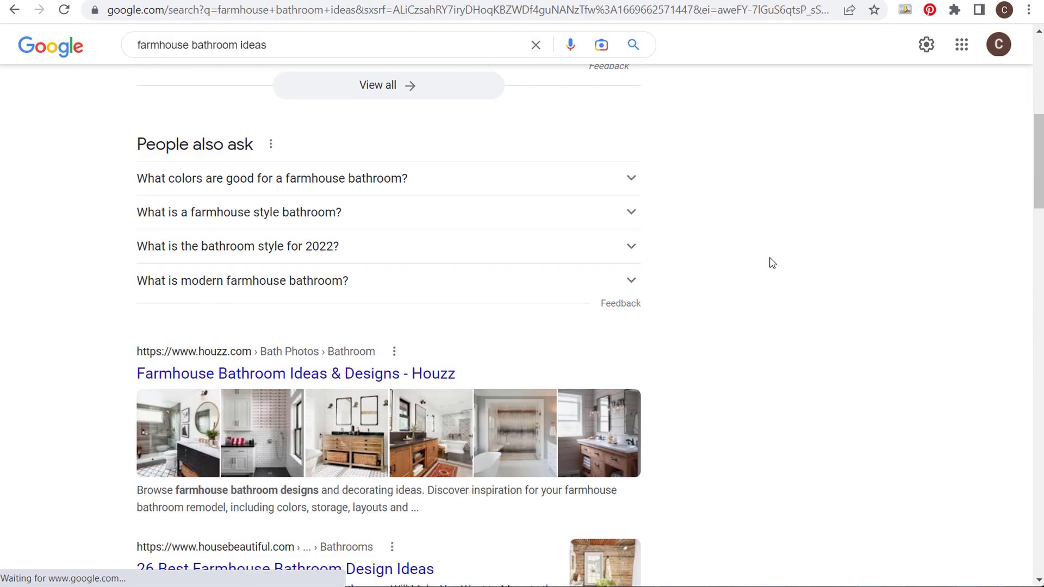
{"action": "scroll", "coordinate": [800, 134], "scroll_direction": "down", "scroll_amount": 3}
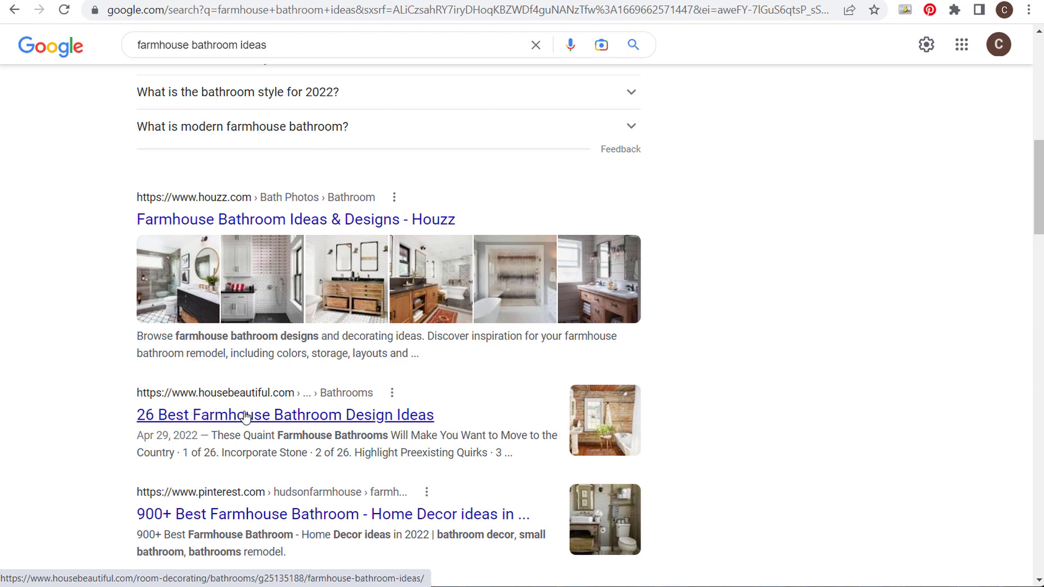
{"action": "scroll", "coordinate": [745, 315], "scroll_direction": "down", "scroll_amount": 5}
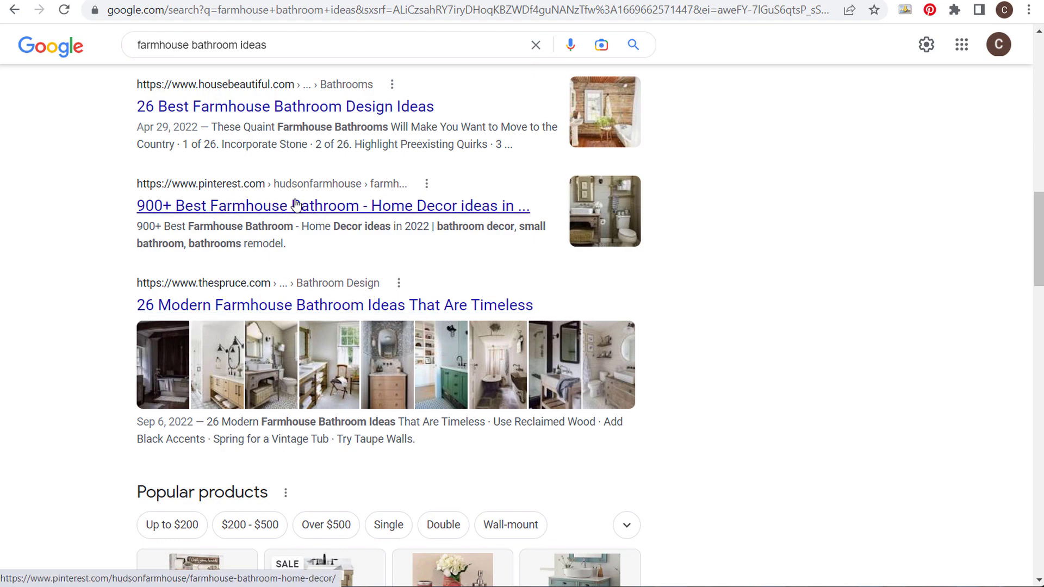
{"action": "scroll", "coordinate": [693, 207], "scroll_direction": "down", "scroll_amount": 10}
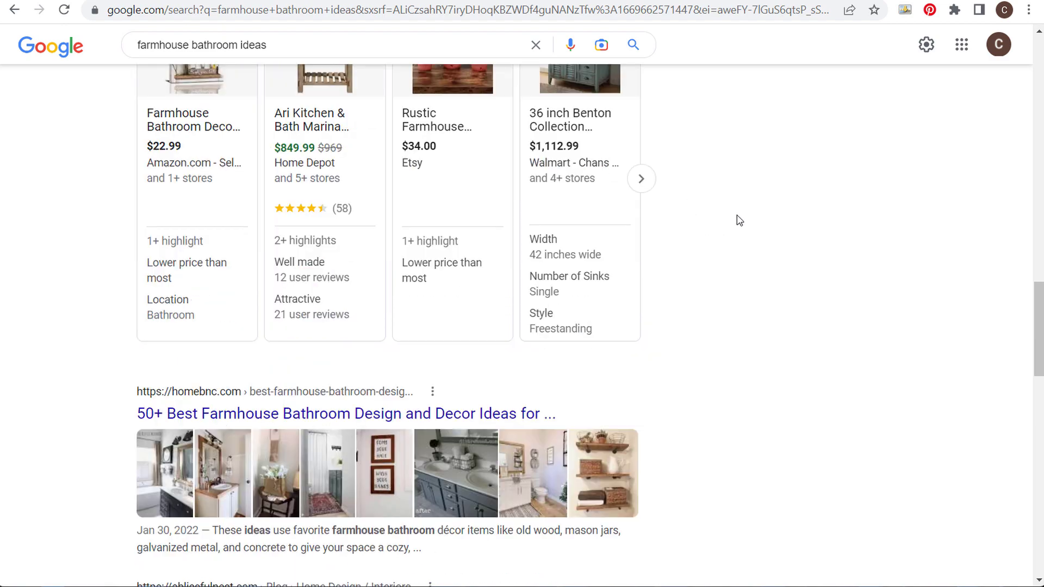
{"action": "scroll", "coordinate": [740, 219], "scroll_direction": "up", "scroll_amount": 3}
{"action": "scroll", "coordinate": [484, 299], "scroll_direction": "down", "scroll_amount": 7}
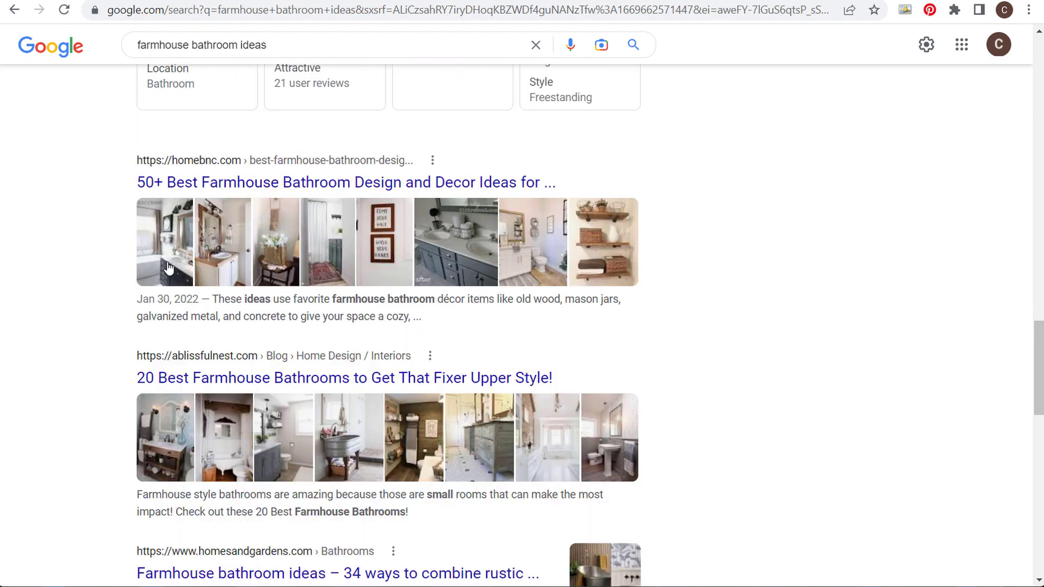
{"action": "scroll", "coordinate": [636, 275], "scroll_direction": "up", "scroll_amount": 17}
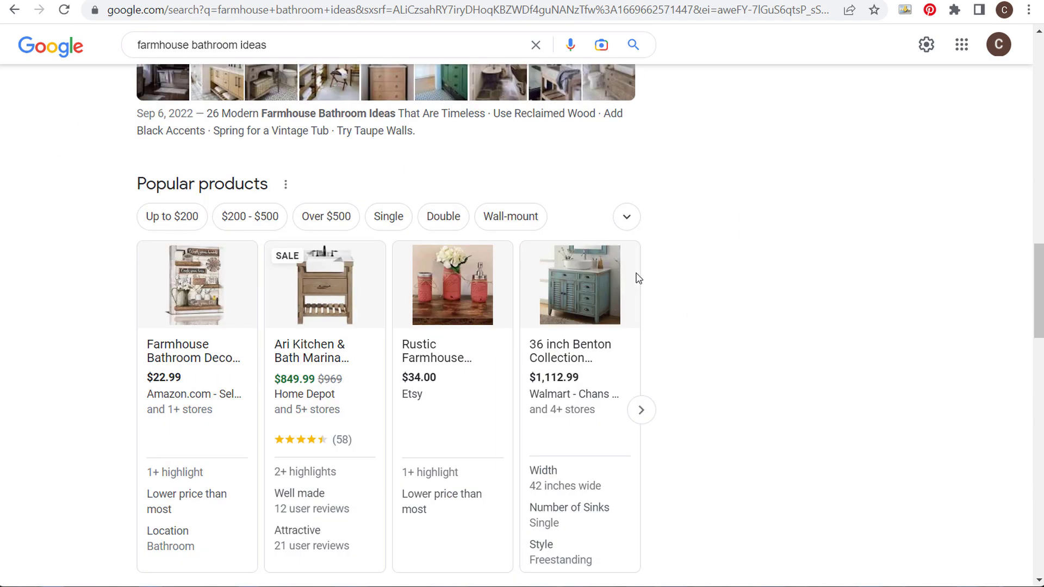
{"action": "scroll", "coordinate": [580, 238], "scroll_direction": "up", "scroll_amount": 8}
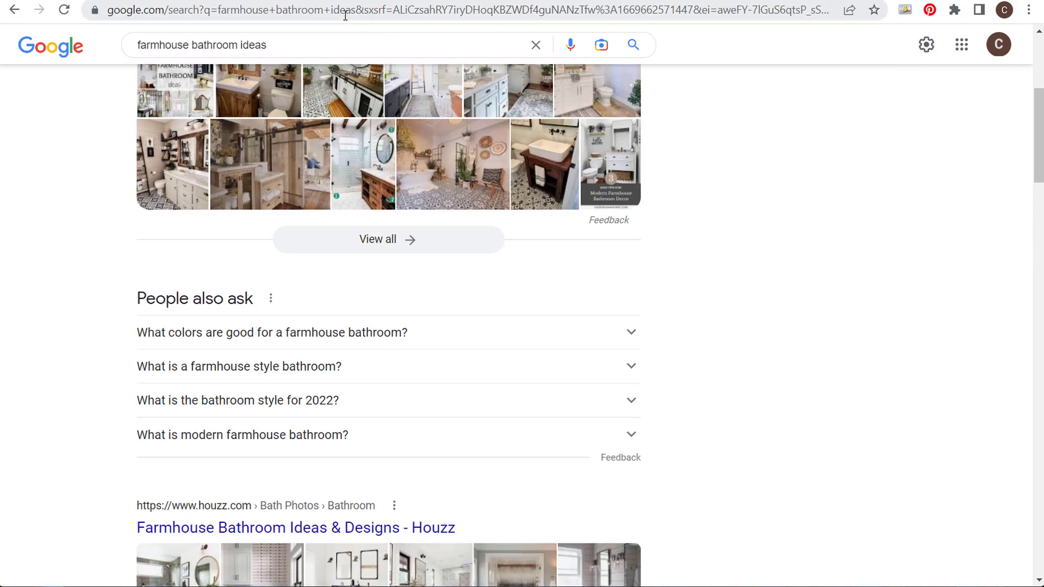
{"action": "left_click", "coordinate": [299, 41]}
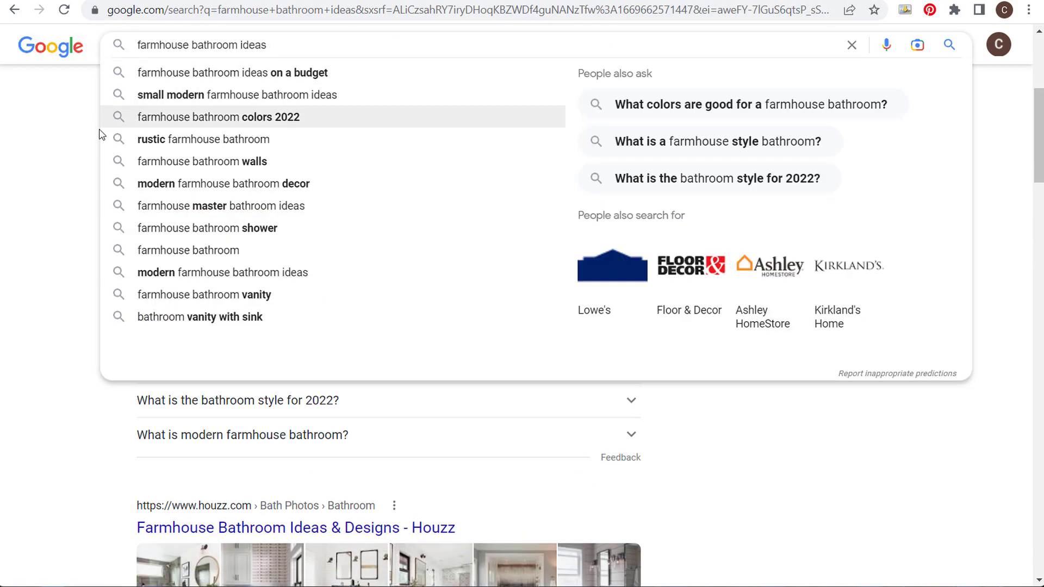
{"action": "left_click", "coordinate": [63, 160]}
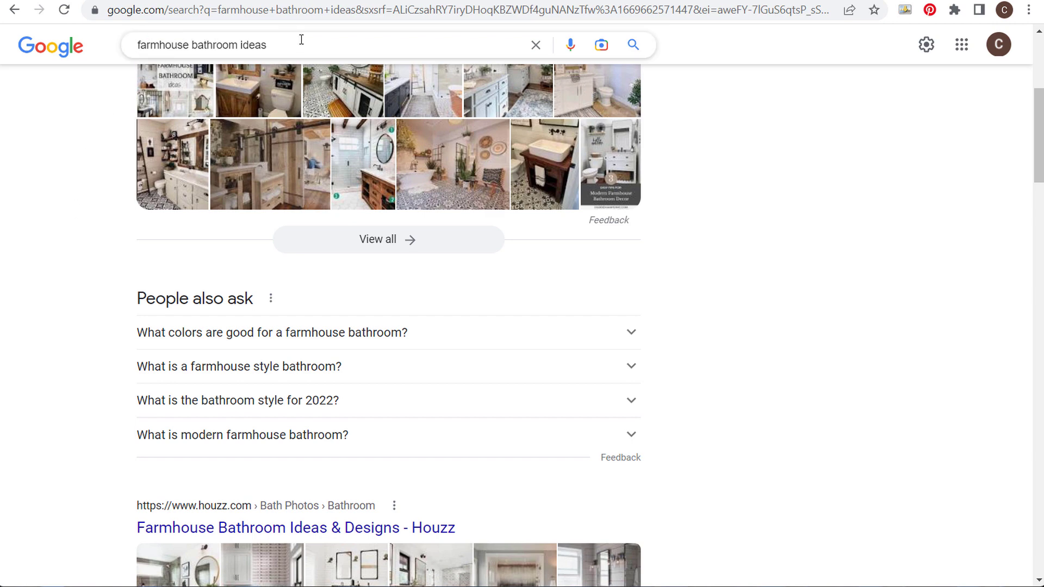
Search Google for 'farmhouse bathroom wall decor' instead of 'ideas'.
{"action": "left_click_drag", "start_coordinate": [298, 41], "coordinate": [241, 44]}
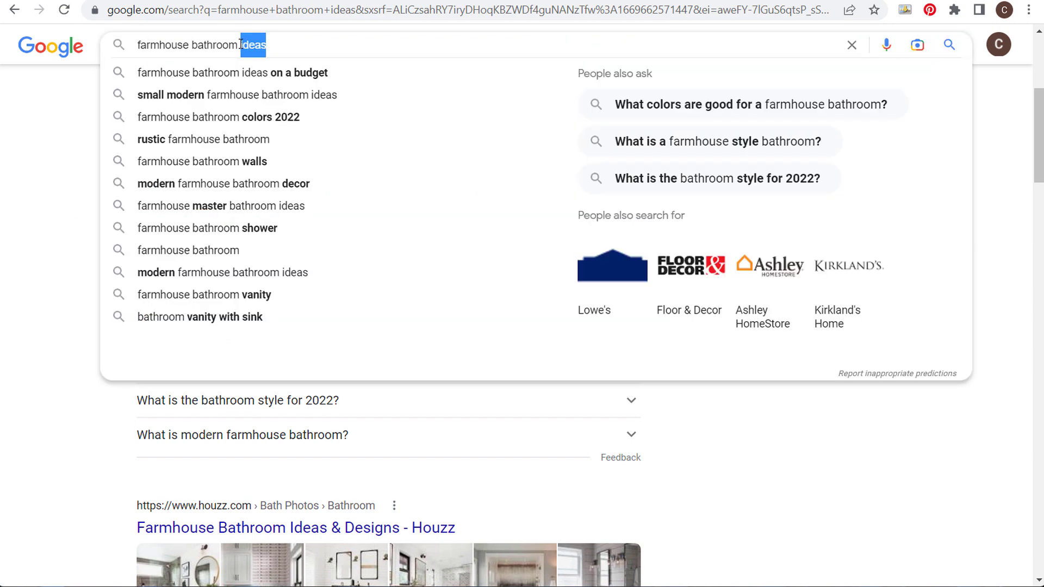
{"action": "type", "text": "wall decor"}
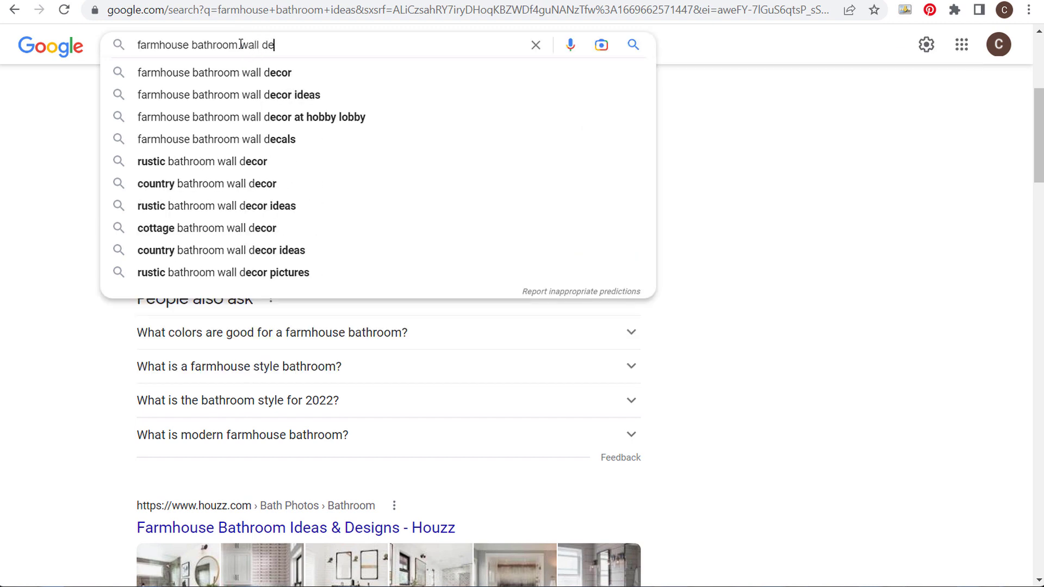
{"action": "key", "text": "Return"}
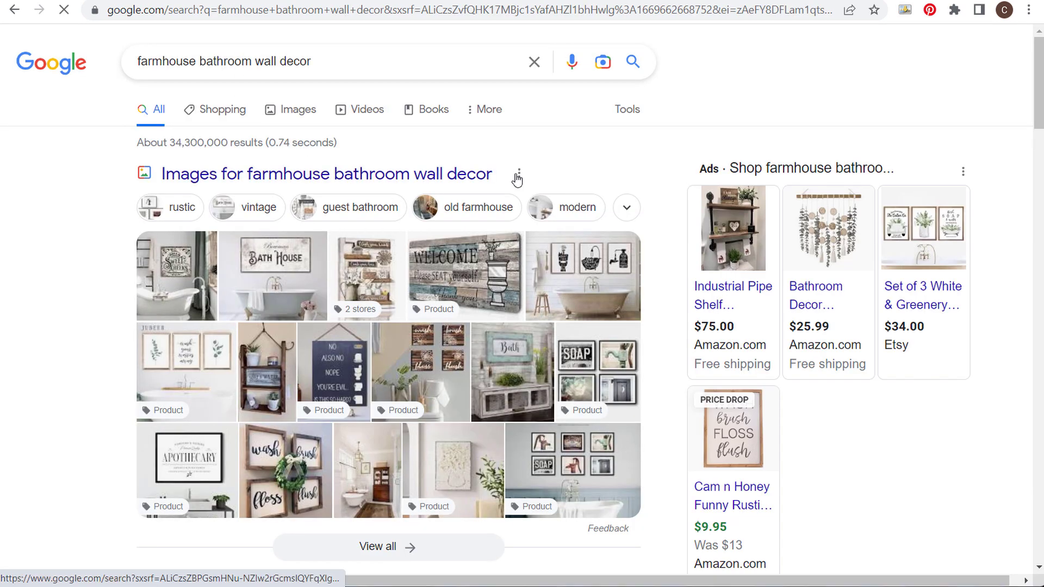
Scroll through the farmhouse bathroom wall decor search results.
{"action": "scroll", "coordinate": [490, 190], "scroll_direction": "down", "scroll_amount": 7}
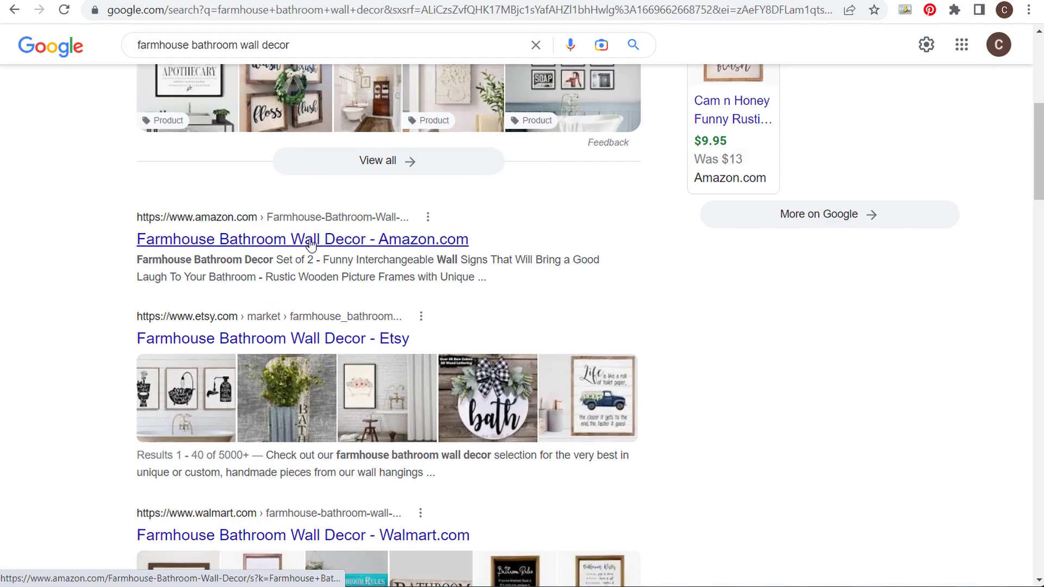
{"action": "scroll", "coordinate": [288, 337], "scroll_direction": "down", "scroll_amount": 4}
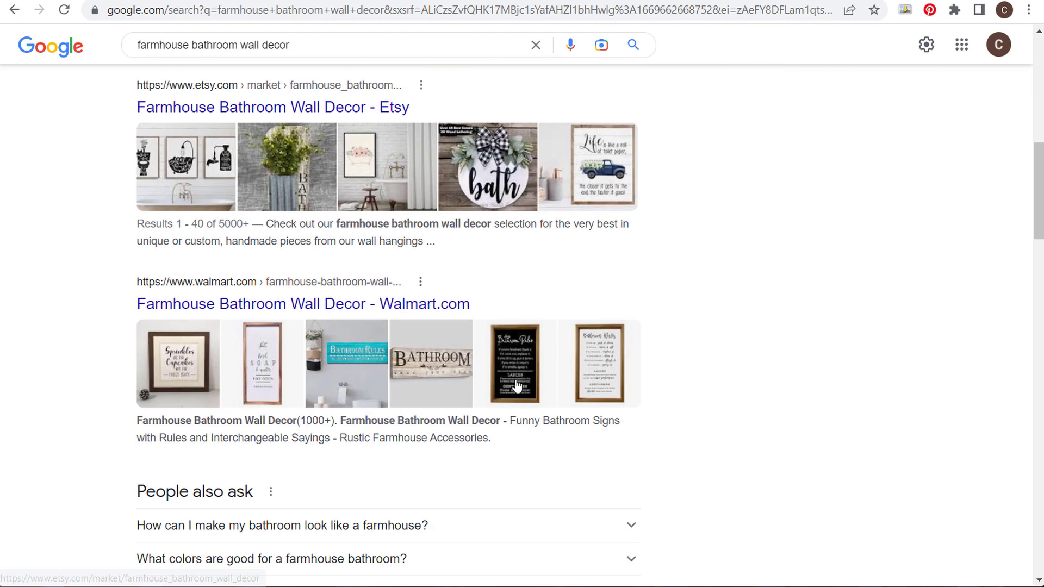
{"action": "left_click", "coordinate": [294, 304]}
{"action": "scroll", "coordinate": [810, 239], "scroll_direction": "down", "scroll_amount": 1}
{"action": "scroll", "coordinate": [795, 223], "scroll_direction": "down", "scroll_amount": 3}
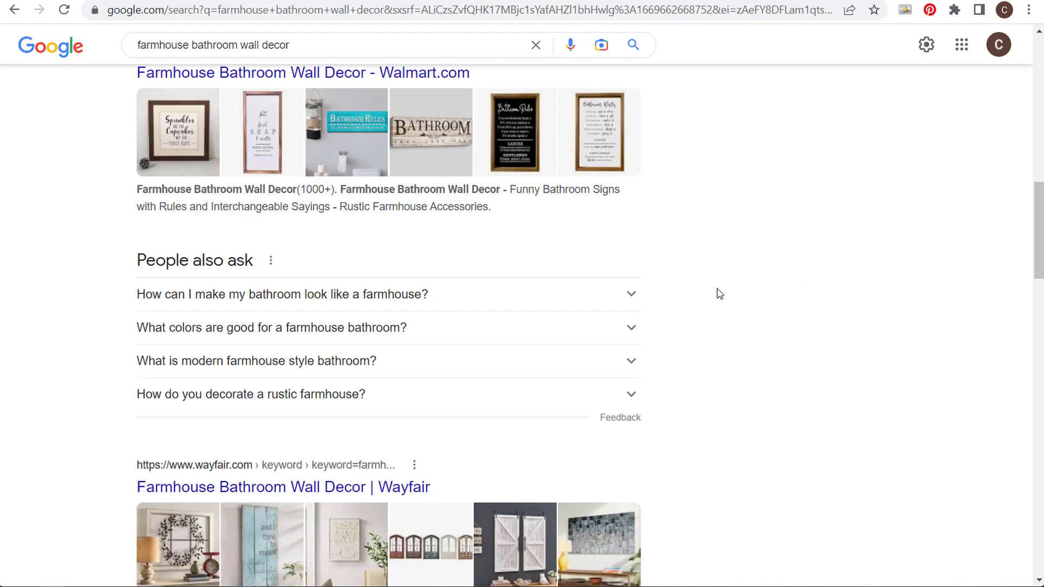
{"action": "scroll", "coordinate": [781, 279], "scroll_direction": "up", "scroll_amount": 9}
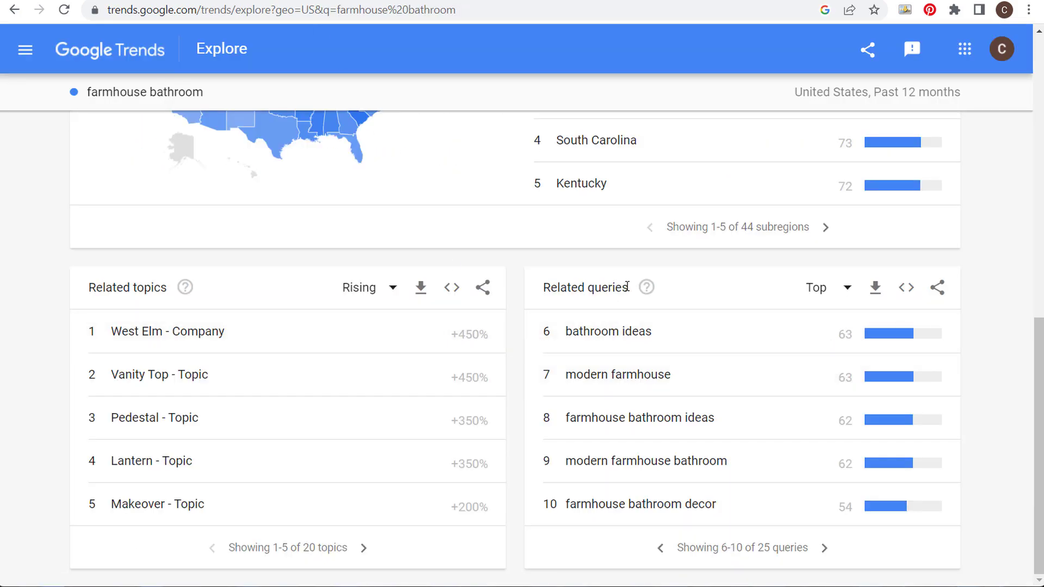
{"action": "left_click_drag", "start_coordinate": [628, 288], "coordinate": [550, 279]}
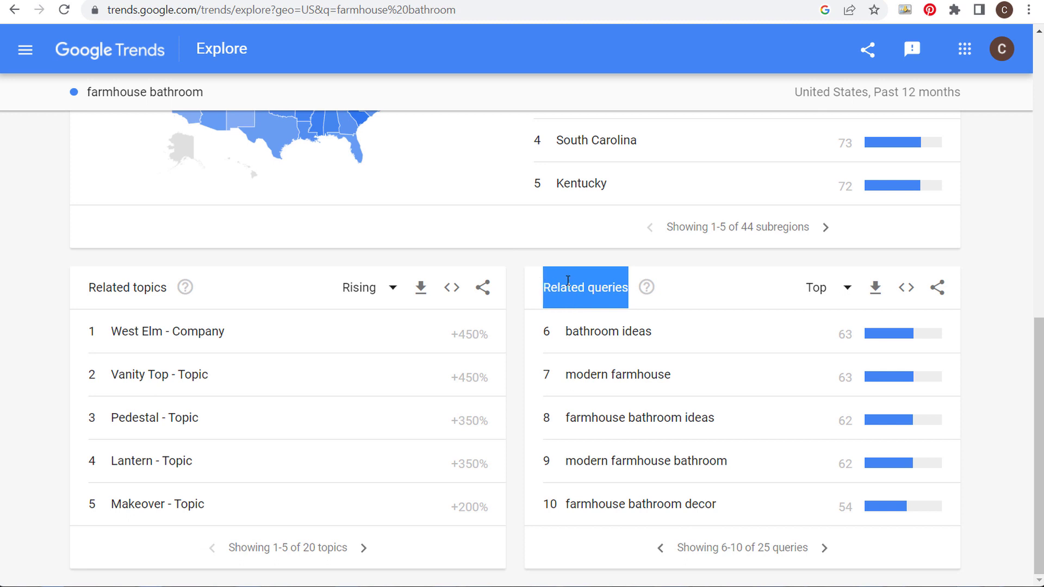
{"action": "left_click", "coordinate": [568, 292]}
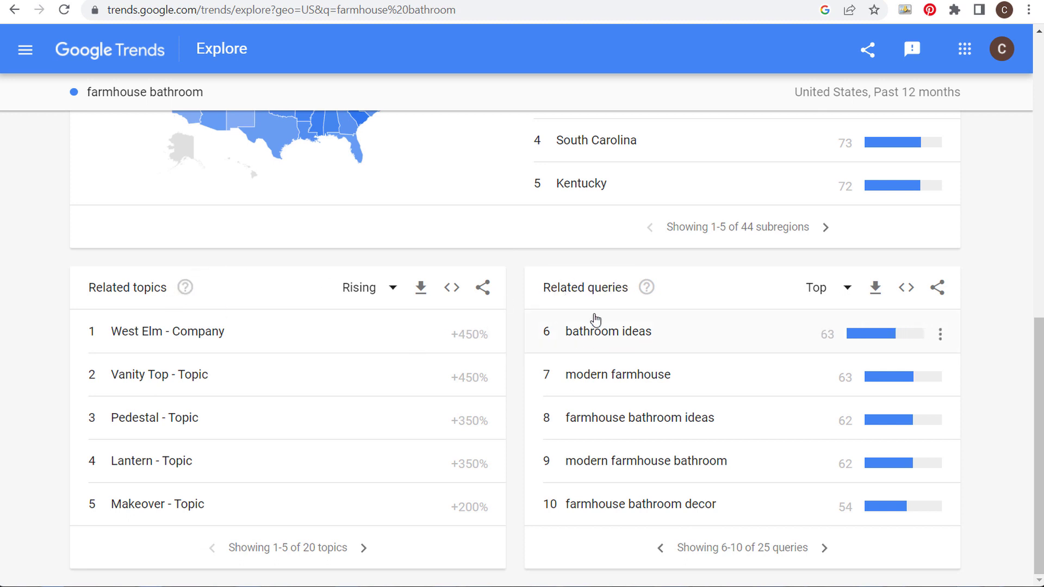
{"action": "left_click", "coordinate": [482, 1]}
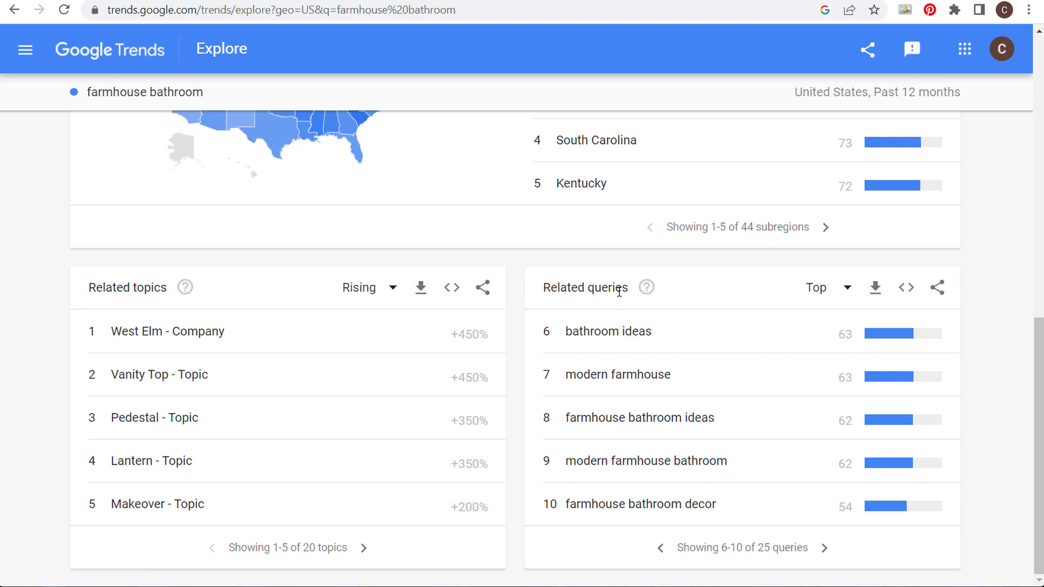
{"action": "scroll", "coordinate": [47, 272], "scroll_direction": "up", "scroll_amount": 10}
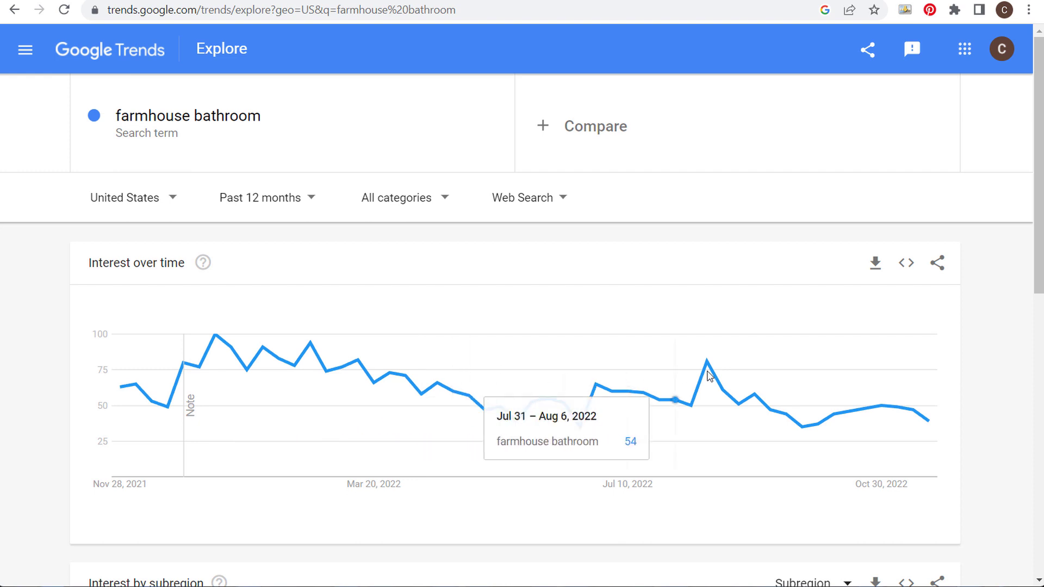
Add 'farmhouse bedroom' as a comparison term to farmhouse bathroom.
{"action": "left_click", "coordinate": [613, 141]}
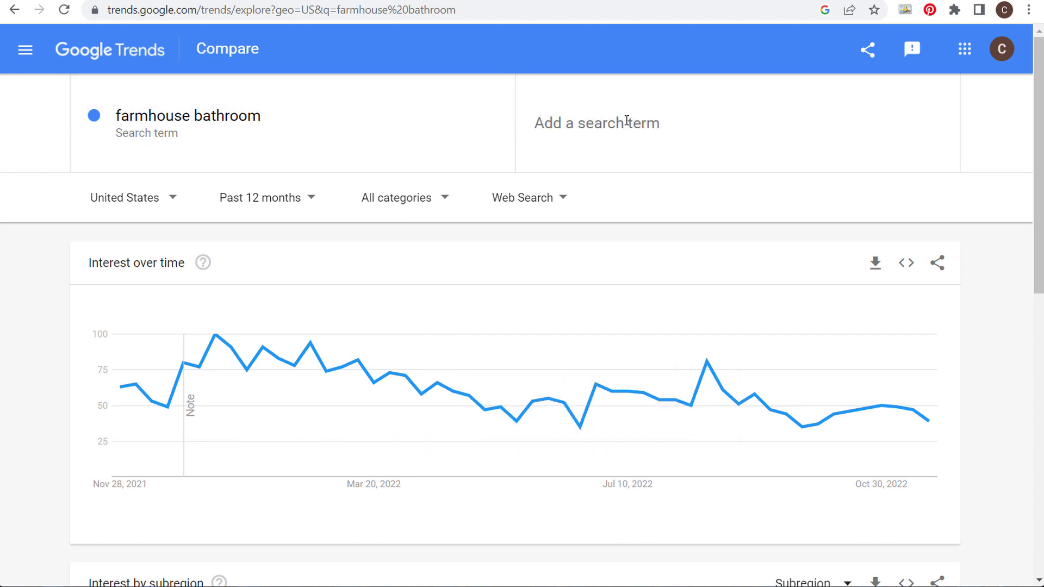
{"action": "type", "text": "farmhouse bed"}
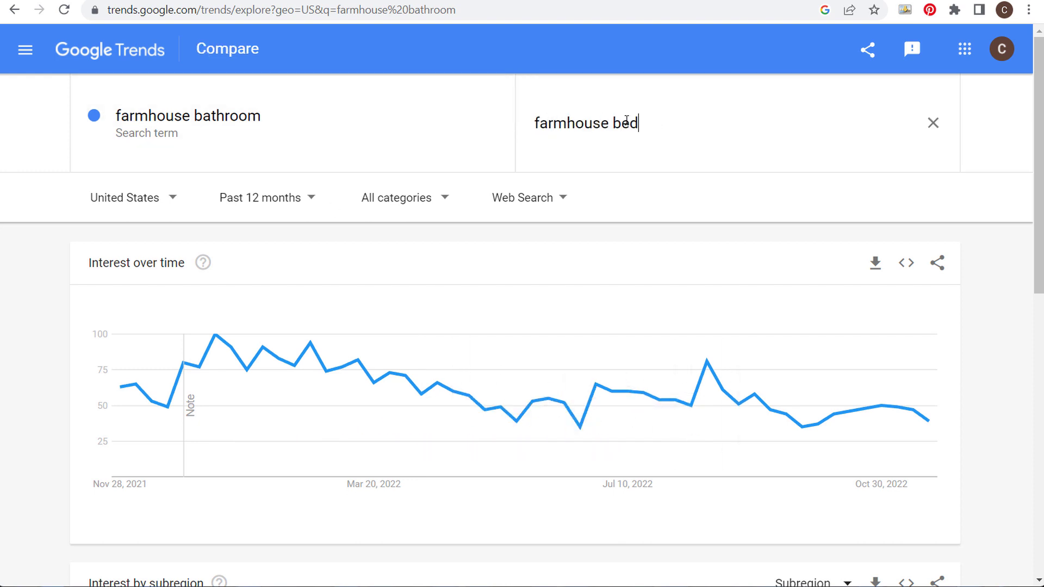
{"action": "type", "text": "room"}
{"action": "left_click", "coordinate": [648, 196]}
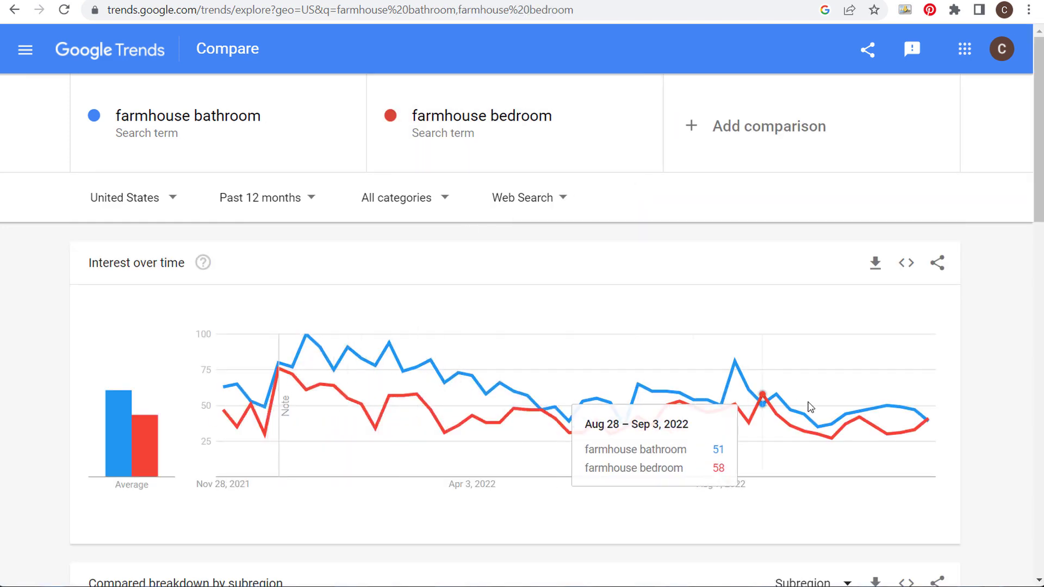
Set the time range to Past 5 years, then to 2004 - present.
{"action": "left_click", "coordinate": [290, 198]}
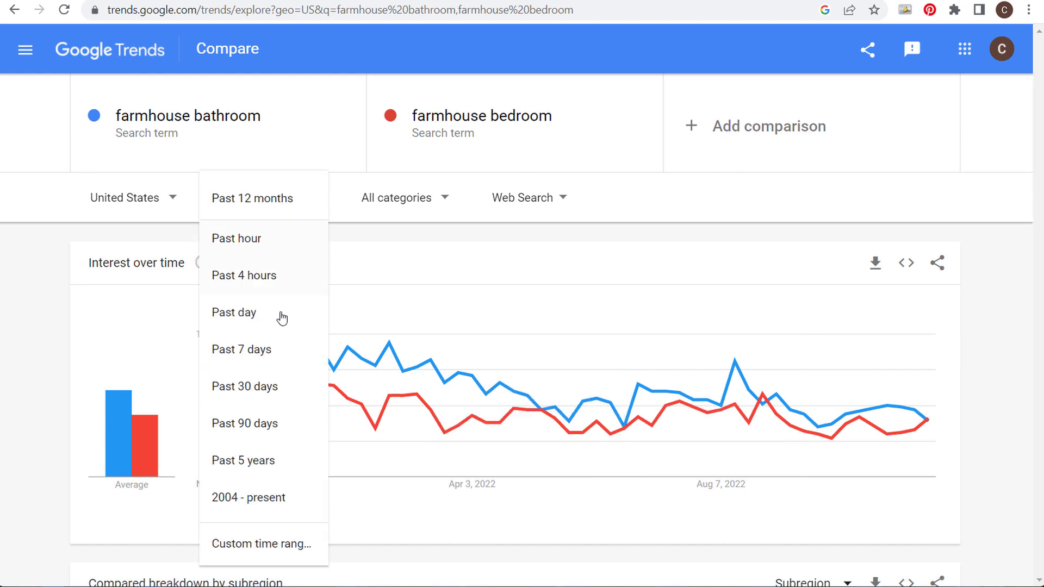
{"action": "left_click", "coordinate": [299, 459]}
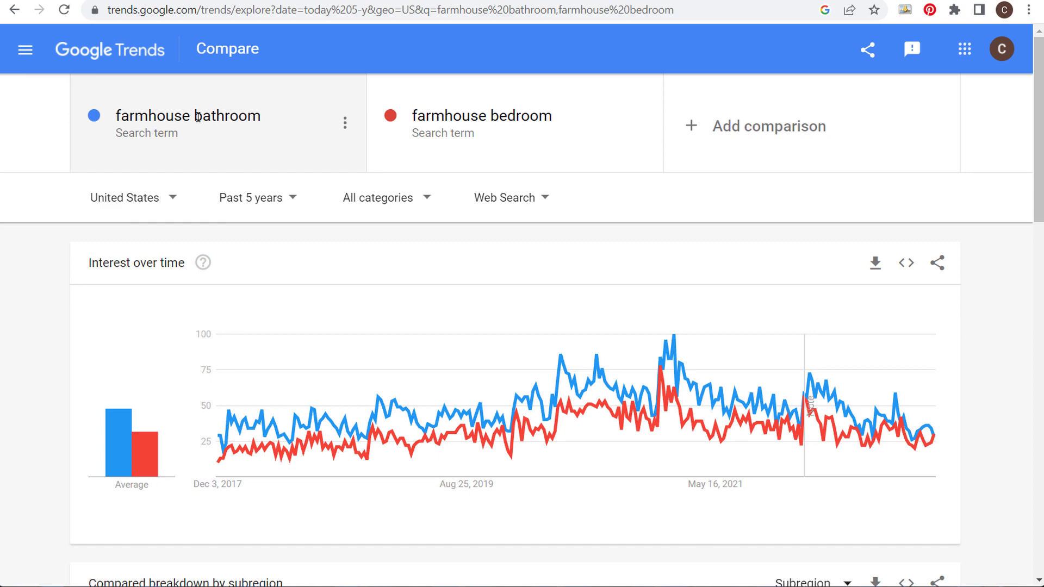
{"action": "left_click", "coordinate": [281, 207]}
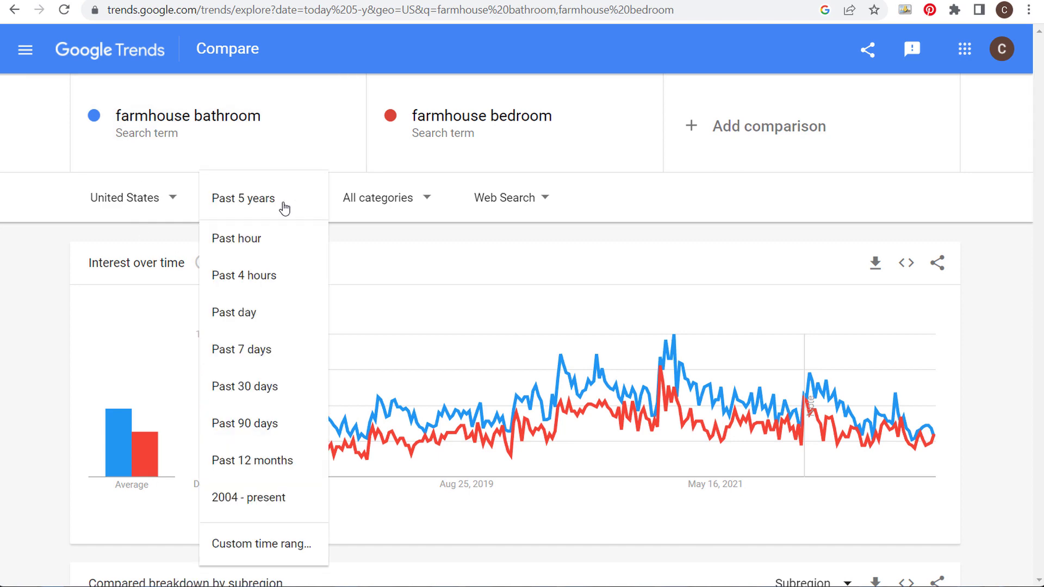
{"action": "left_click", "coordinate": [237, 496]}
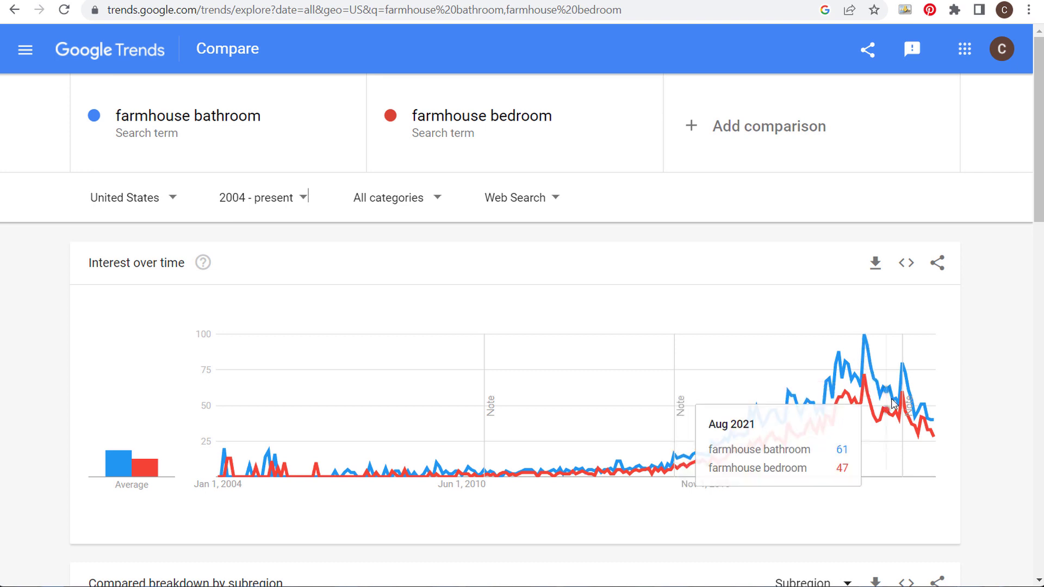
{"action": "mouse_move", "coordinate": [906, 412]}
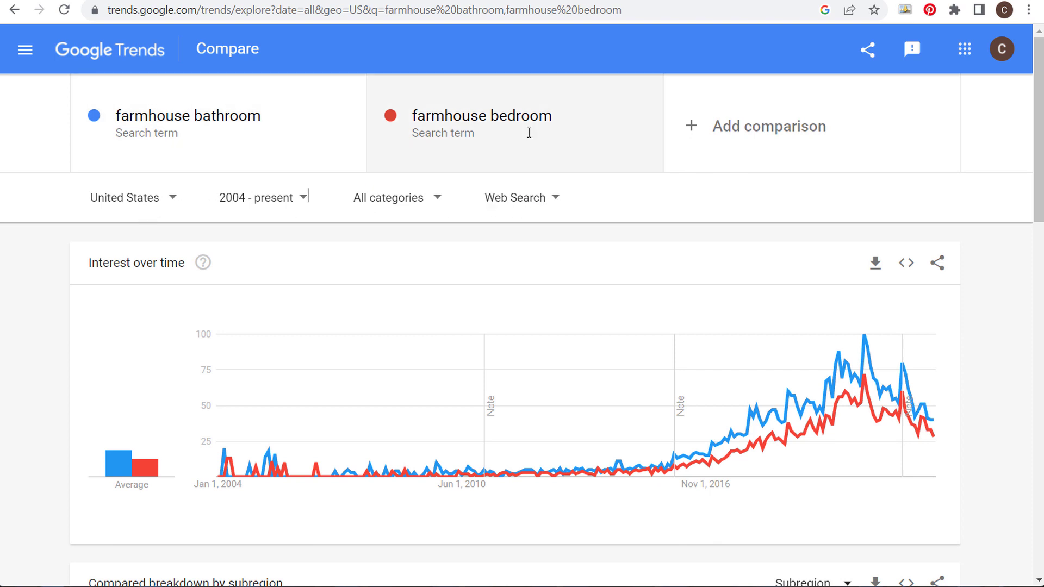
Switch the comparison to Google Shopping searches, covering 2008 to present.
{"action": "left_click", "coordinate": [553, 200]}
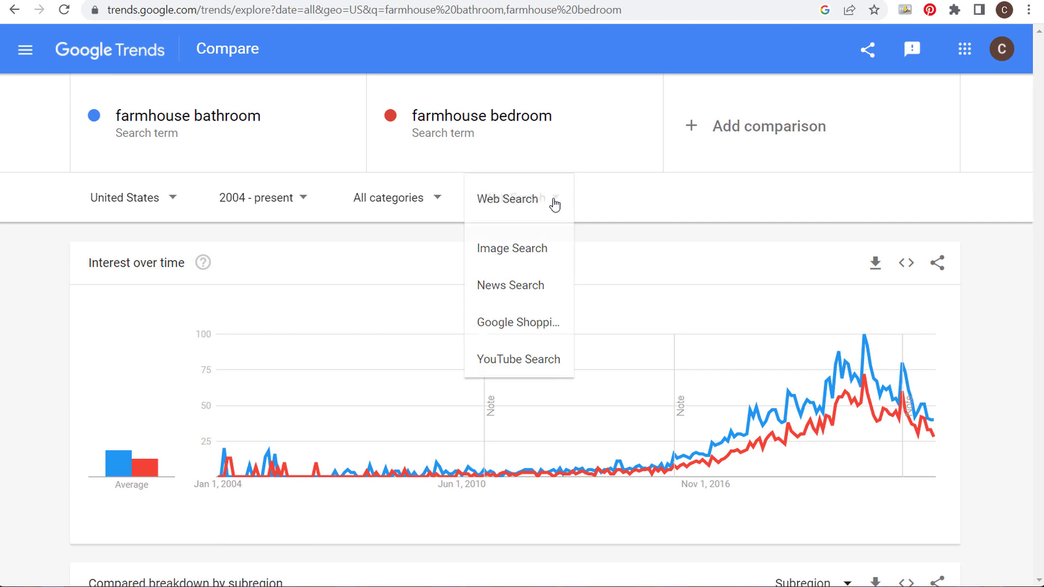
{"action": "left_click", "coordinate": [538, 320]}
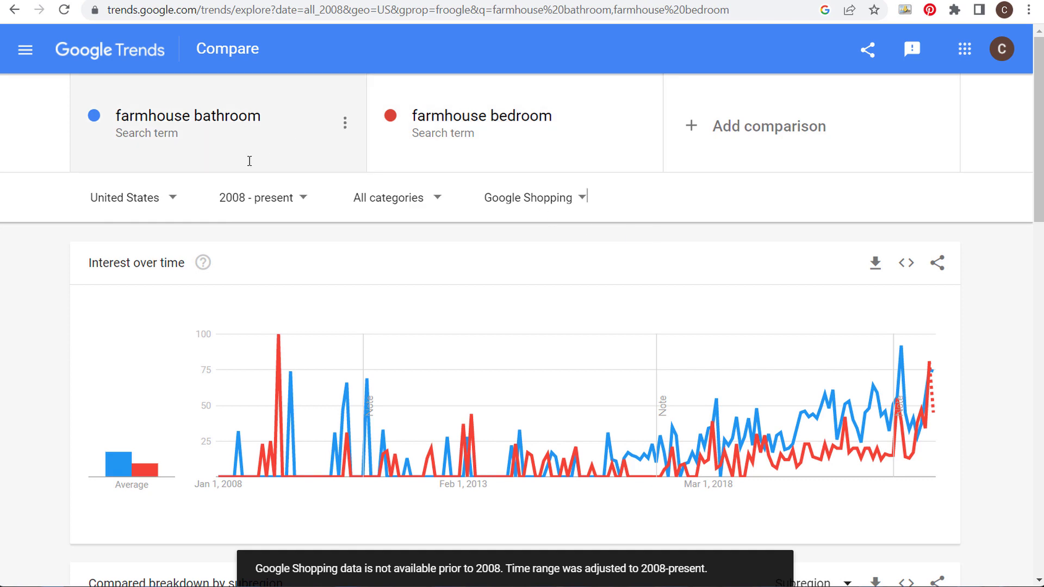
{"action": "scroll", "coordinate": [503, 308], "scroll_direction": "down", "scroll_amount": 12}
Rank related queries by Top and page forward through three more pages.
{"action": "left_click", "coordinate": [816, 223]}
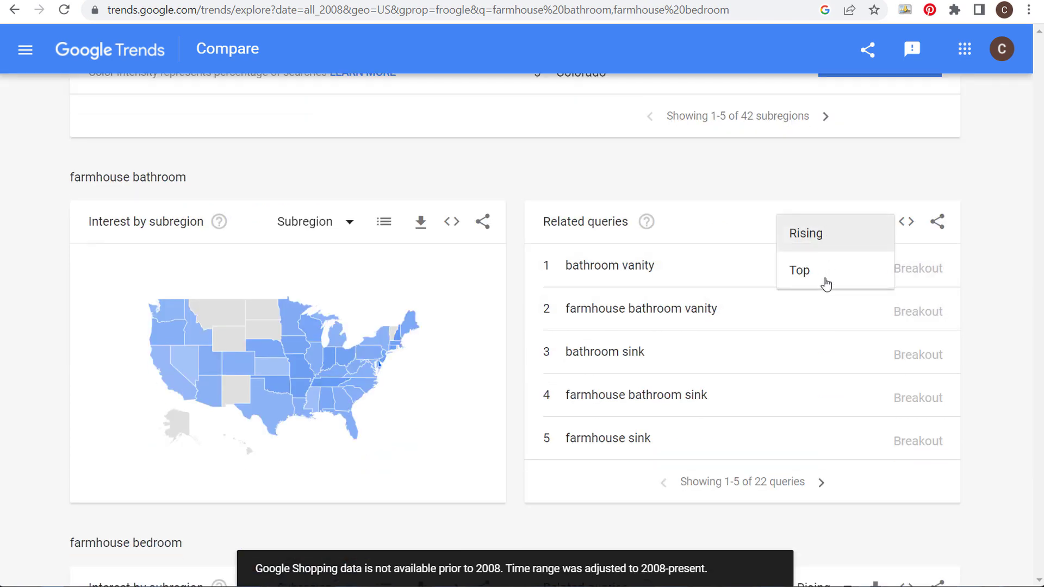
{"action": "left_click", "coordinate": [826, 273]}
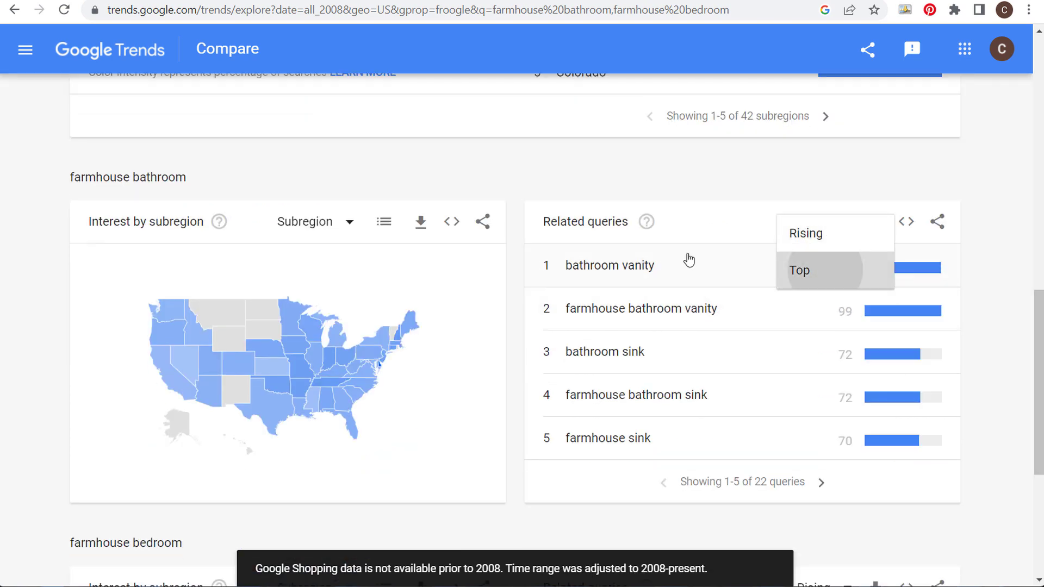
{"action": "left_click", "coordinate": [824, 485]}
{"action": "left_click", "coordinate": [825, 484]}
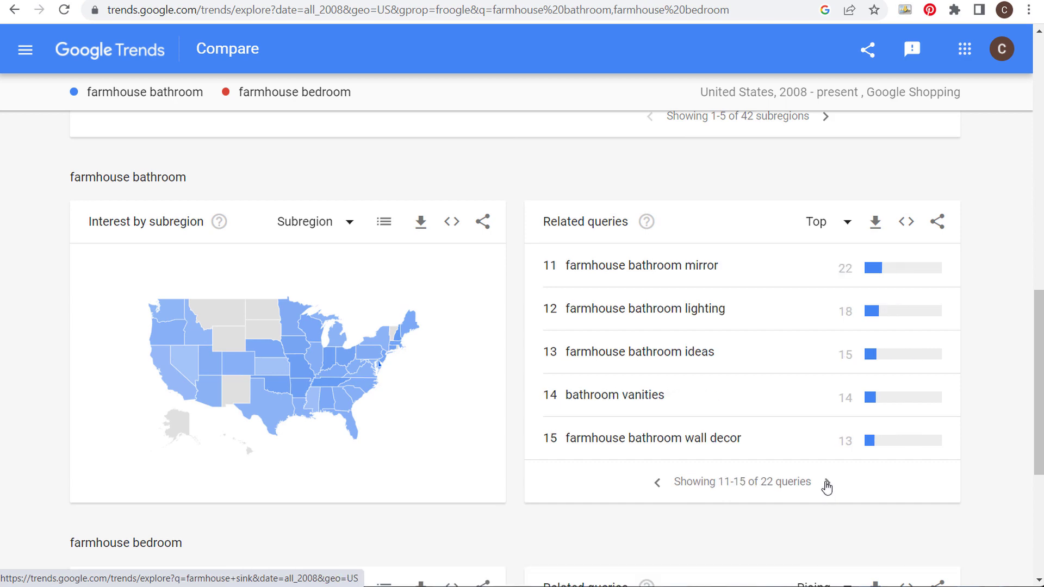
{"action": "left_click", "coordinate": [827, 484]}
Scroll back up and open the search-type list, closing it without changes.
{"action": "scroll", "coordinate": [380, 263], "scroll_direction": "up", "scroll_amount": 15}
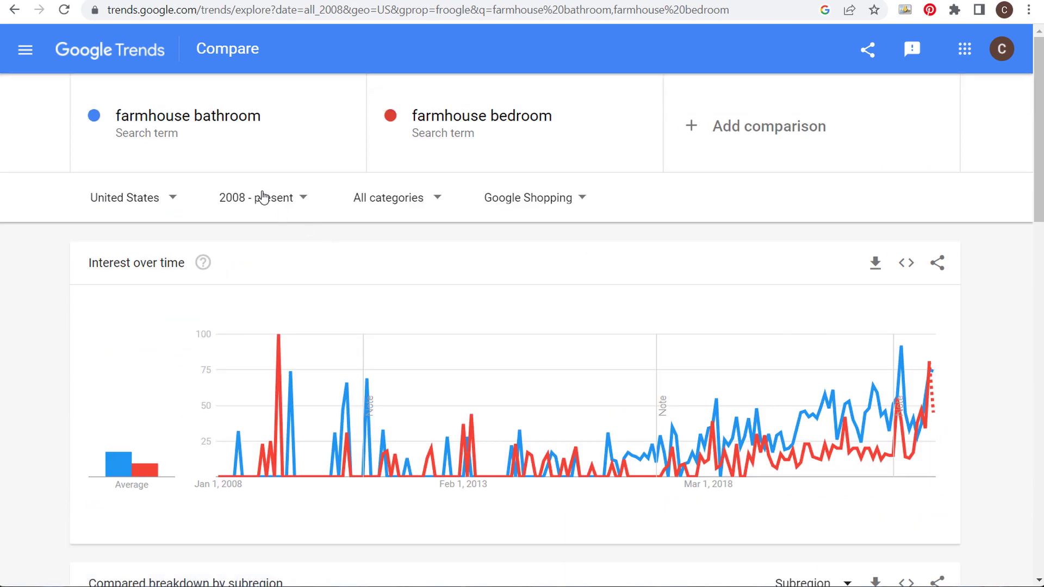
{"action": "left_click", "coordinate": [552, 197]}
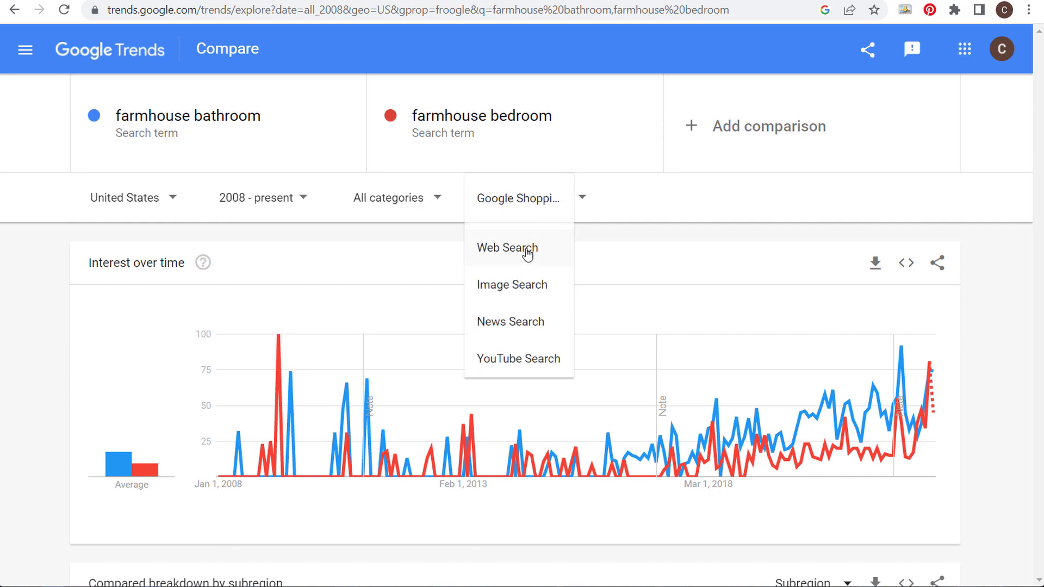
{"action": "left_click", "coordinate": [435, 430]}
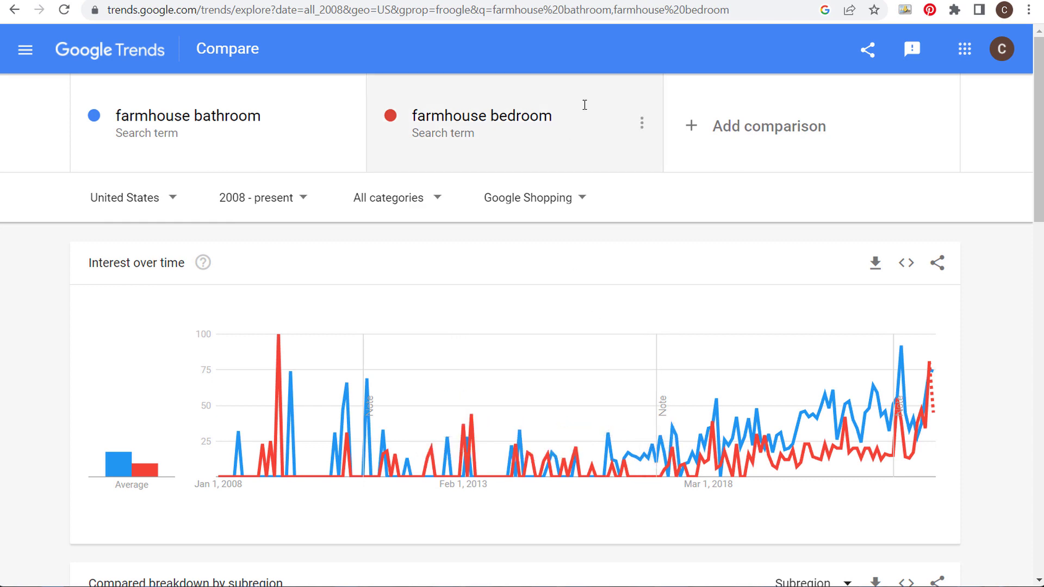
Drop farmhouse bedroom, replace the term with 'beach chairs', and switch to Web Search.
{"action": "left_click", "coordinate": [645, 129]}
{"action": "left_click", "coordinate": [598, 129]}
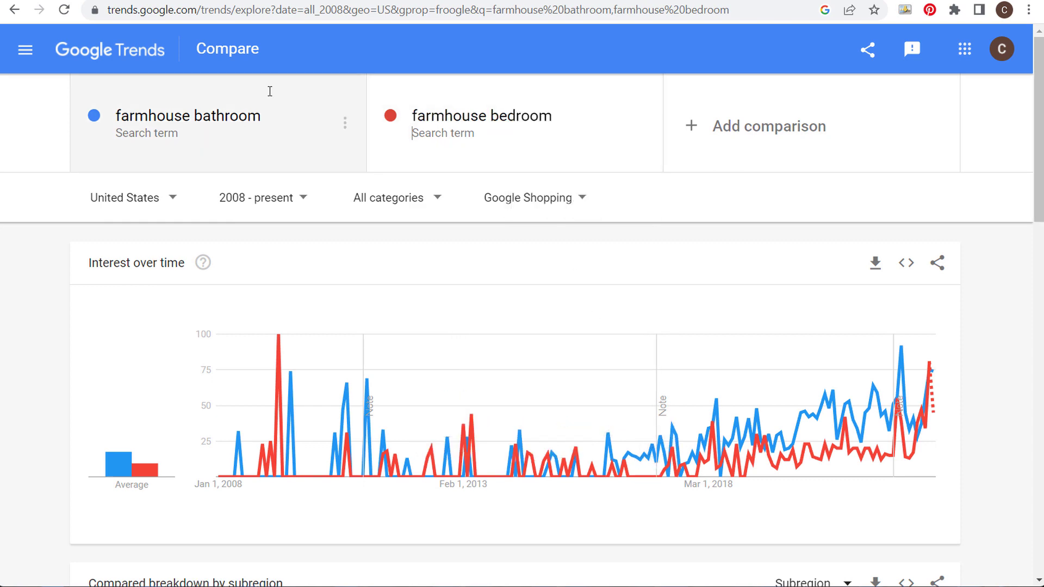
{"action": "left_click", "coordinate": [277, 116]}
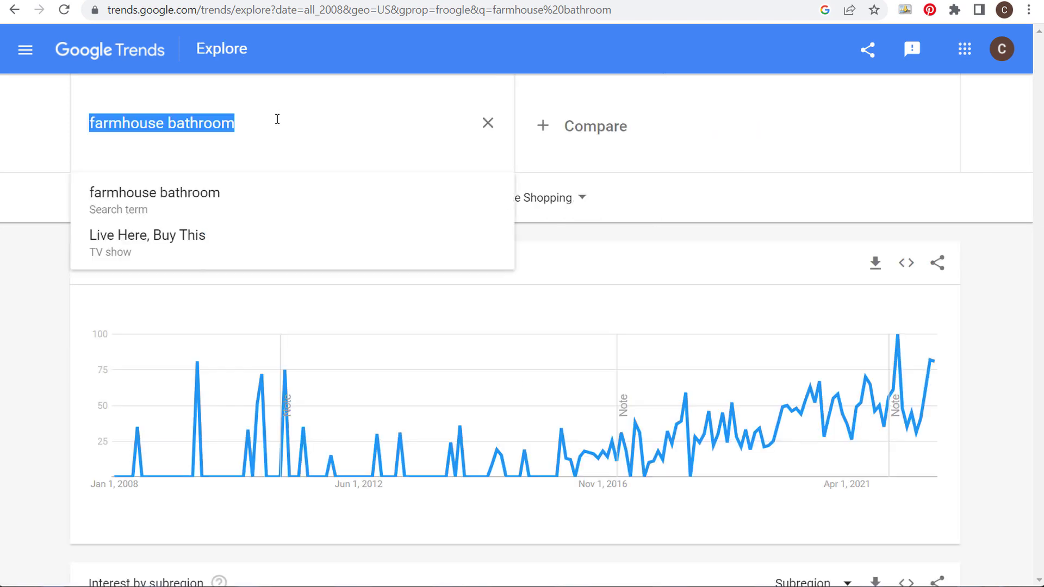
{"action": "type", "text": "beach chair"}
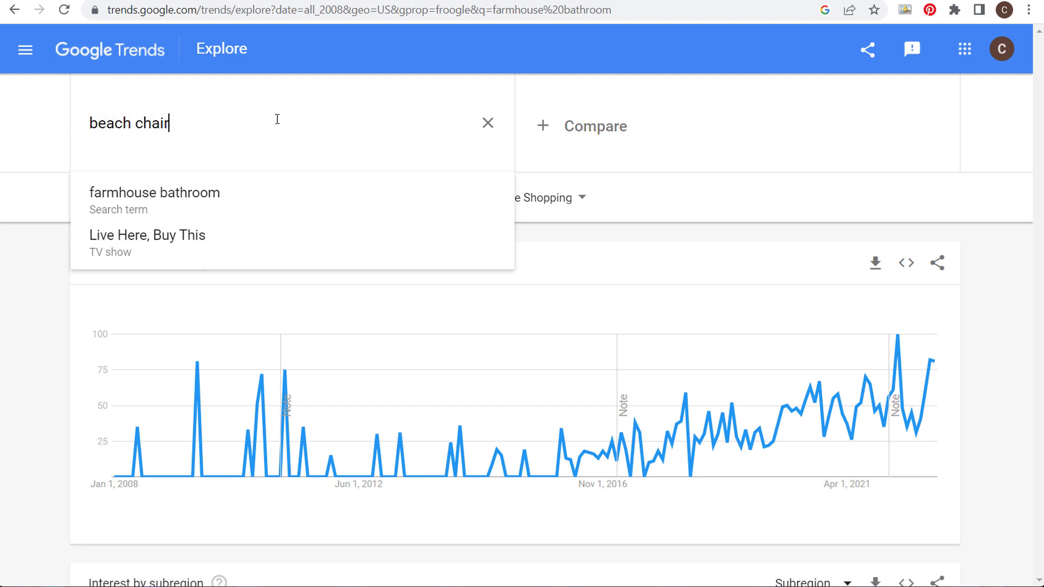
{"action": "type", "text": "s"}
{"action": "left_click", "coordinate": [233, 195]}
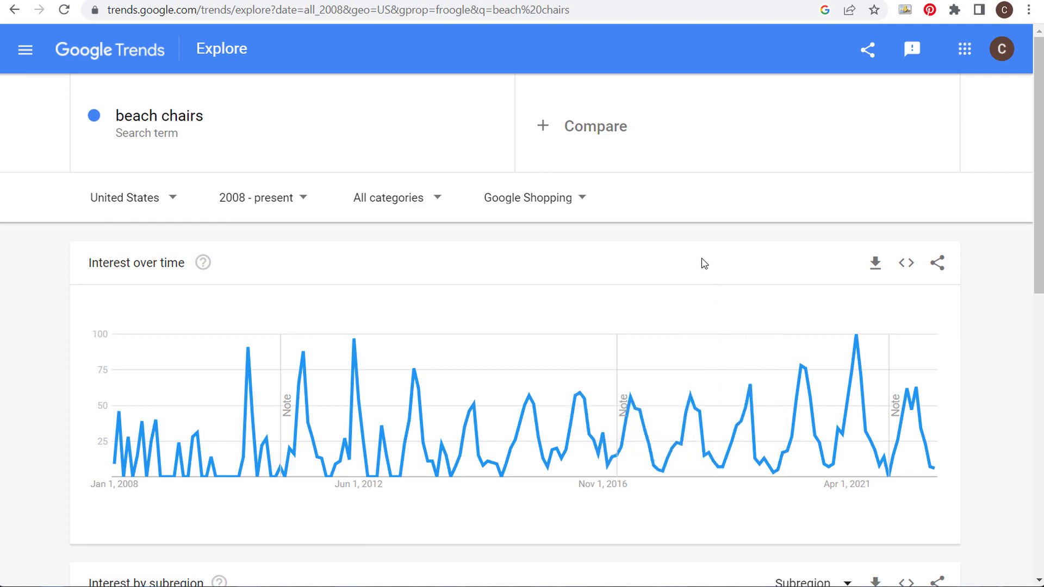
{"action": "left_click", "coordinate": [555, 196]}
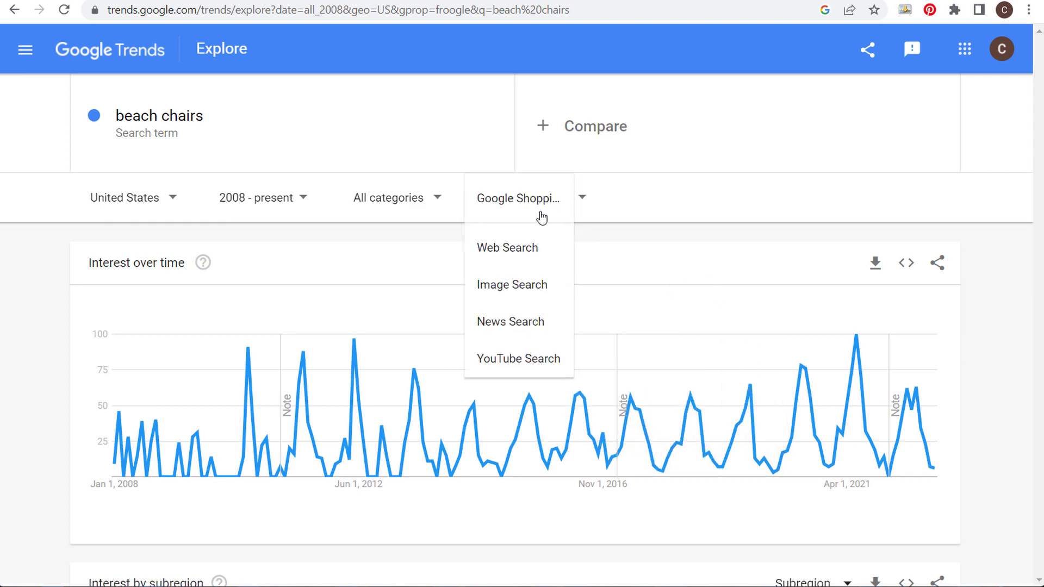
{"action": "left_click", "coordinate": [501, 250]}
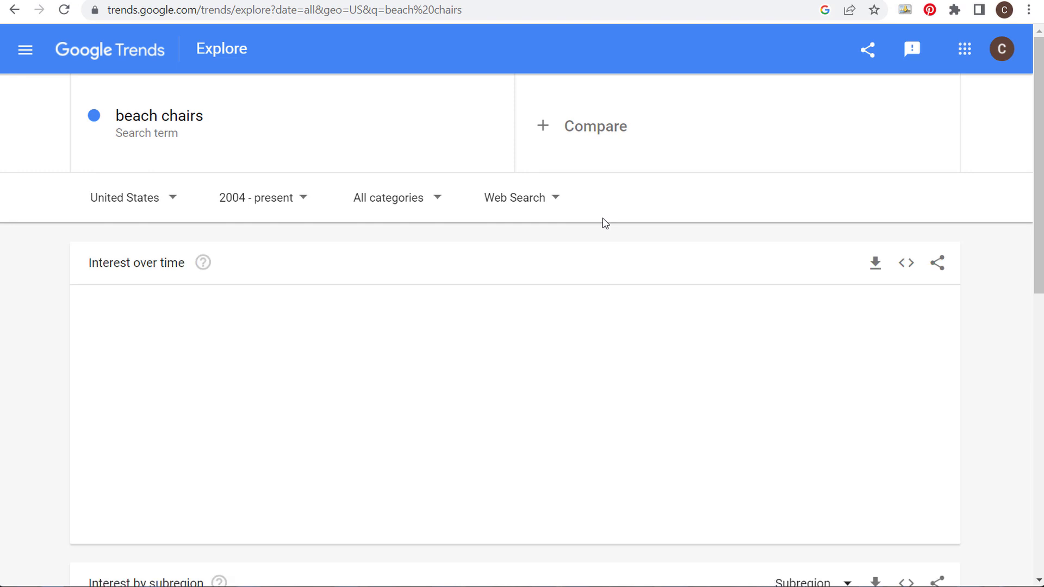